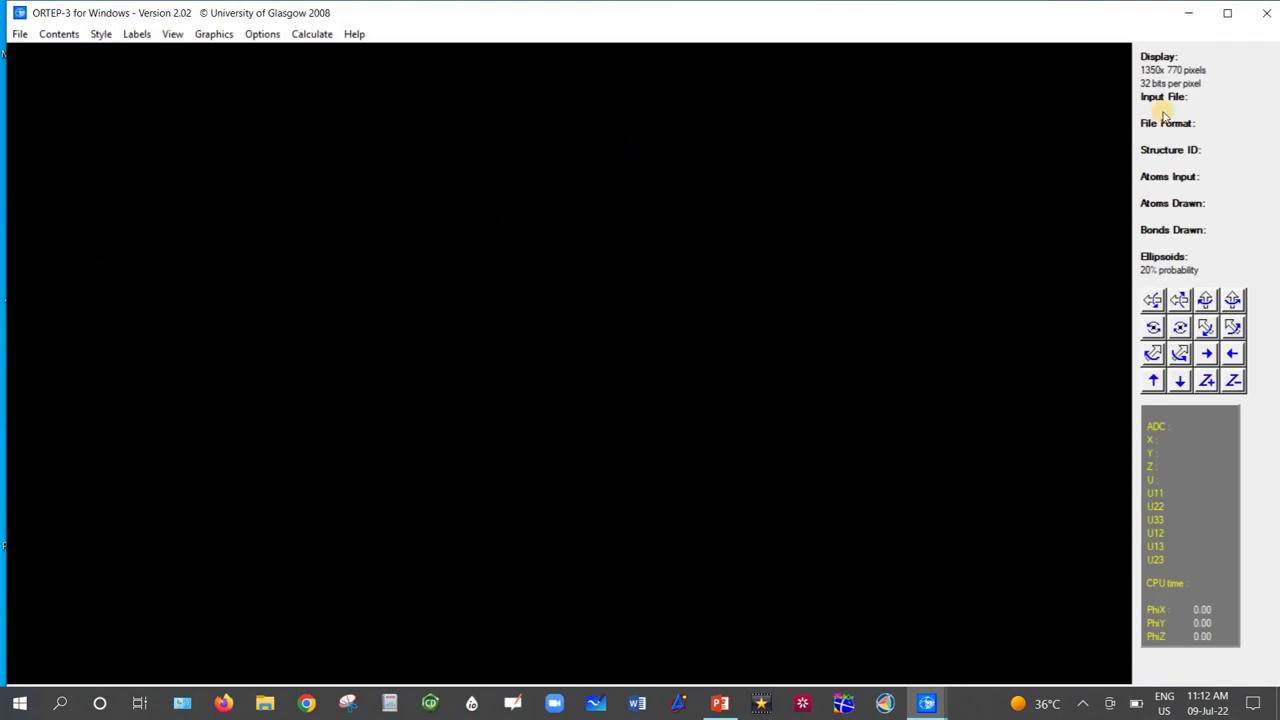
Open the rk4 CIF file from the RK-1 folder within the Desktop's DATA folder and rotate the molecule to a spread-out orientation.
click(1226, 13)
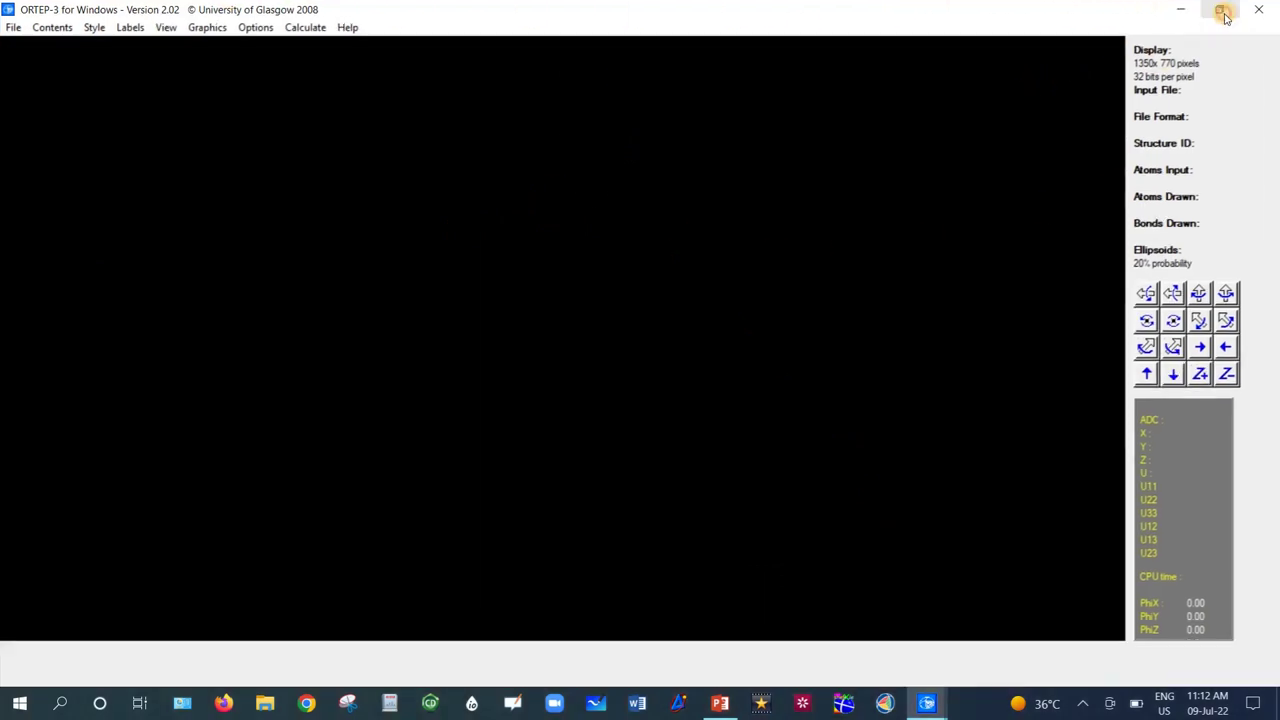
click(14, 27)
click(41, 48)
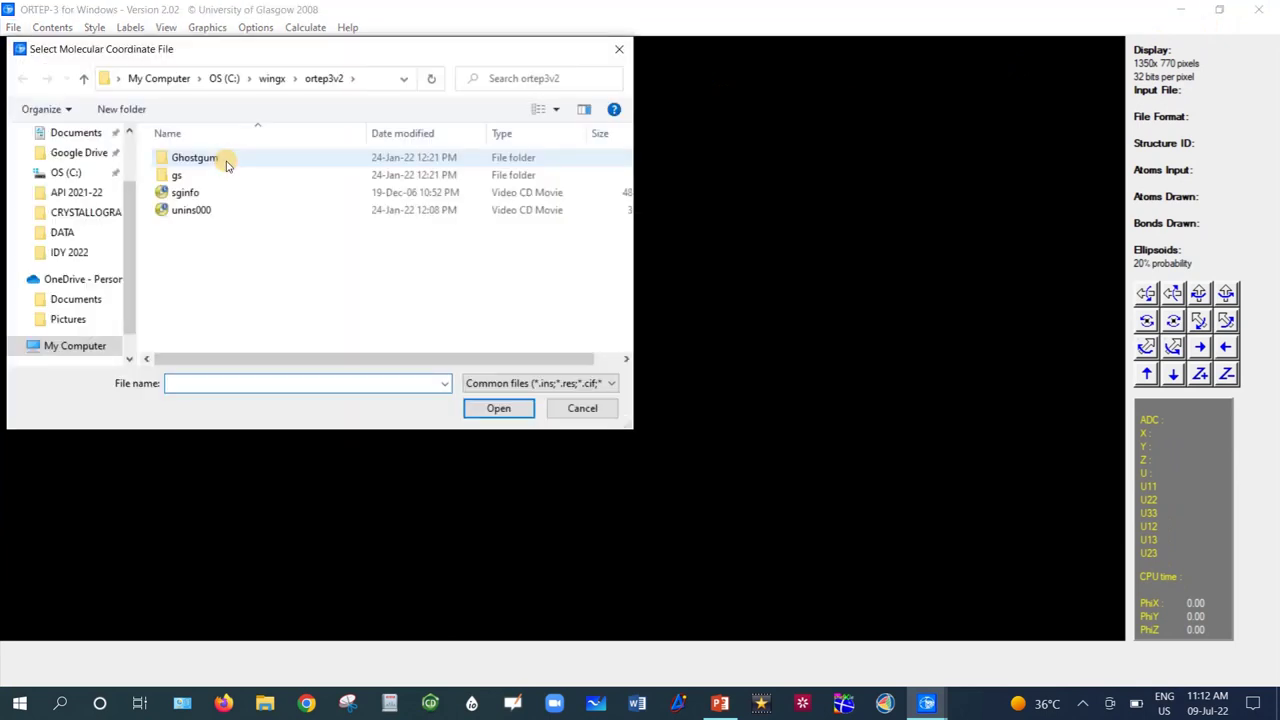
scroll(87, 185, up, 2)
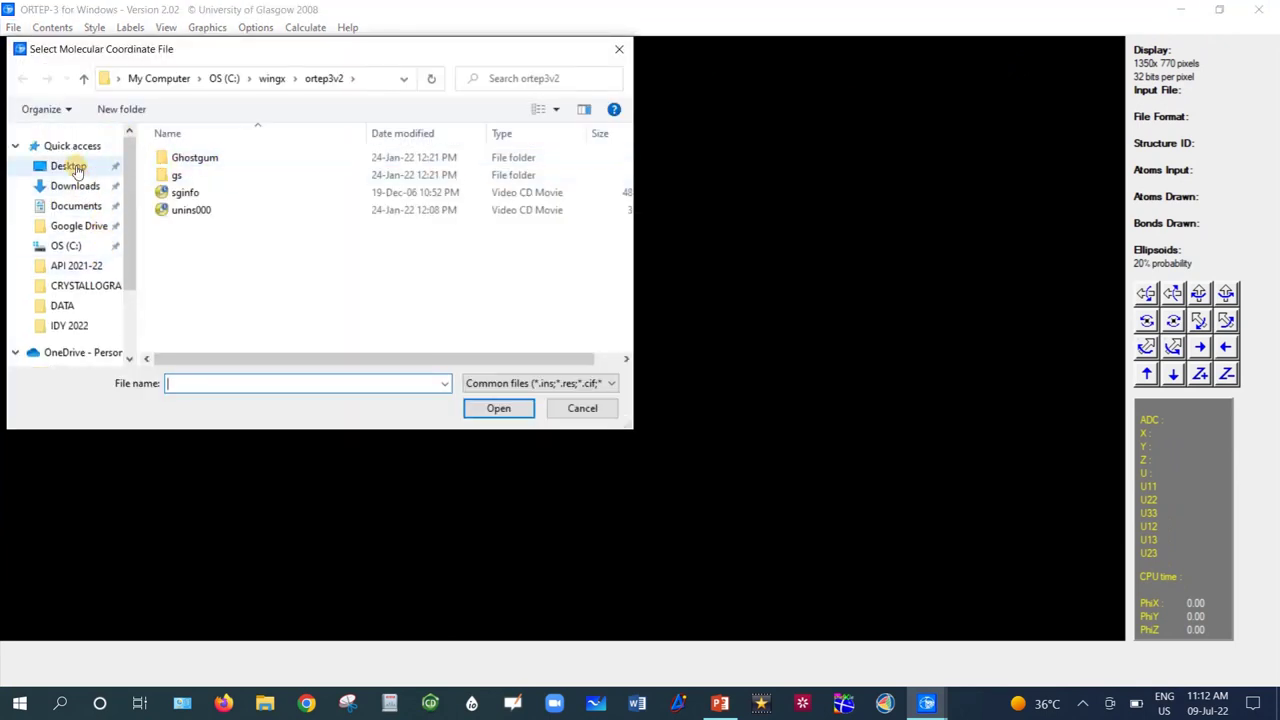
click(75, 169)
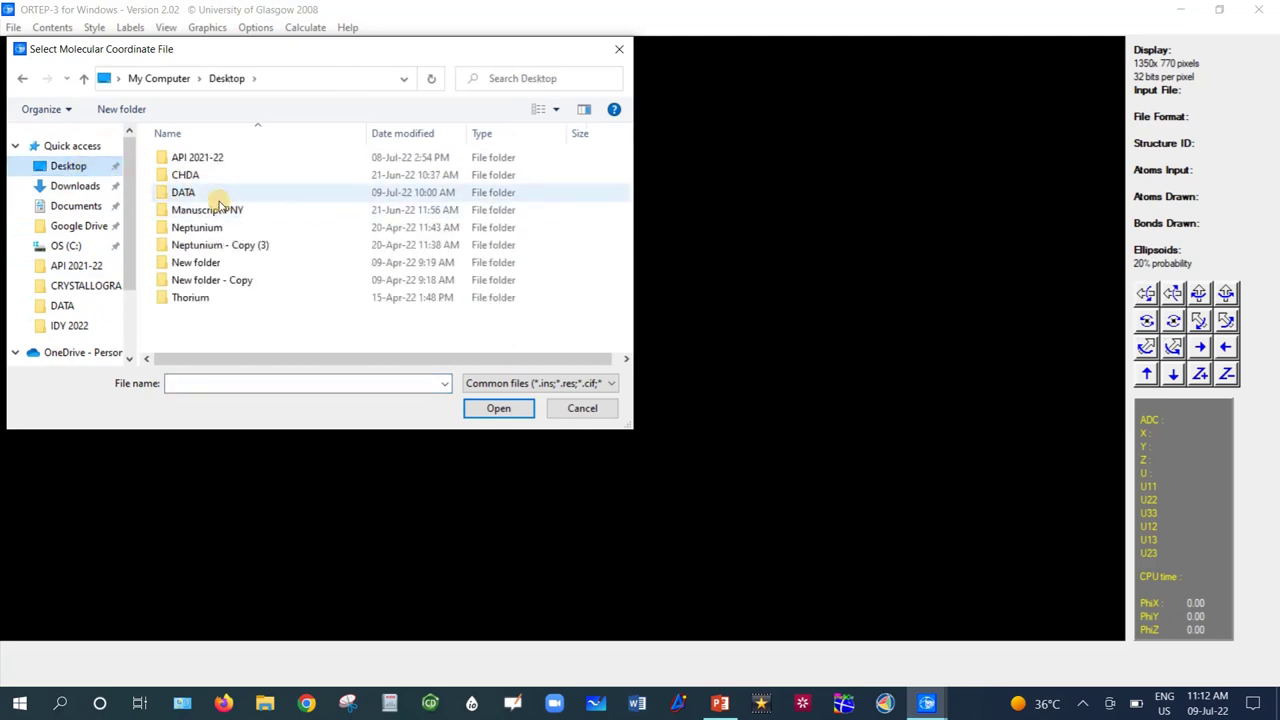
double_click(184, 195)
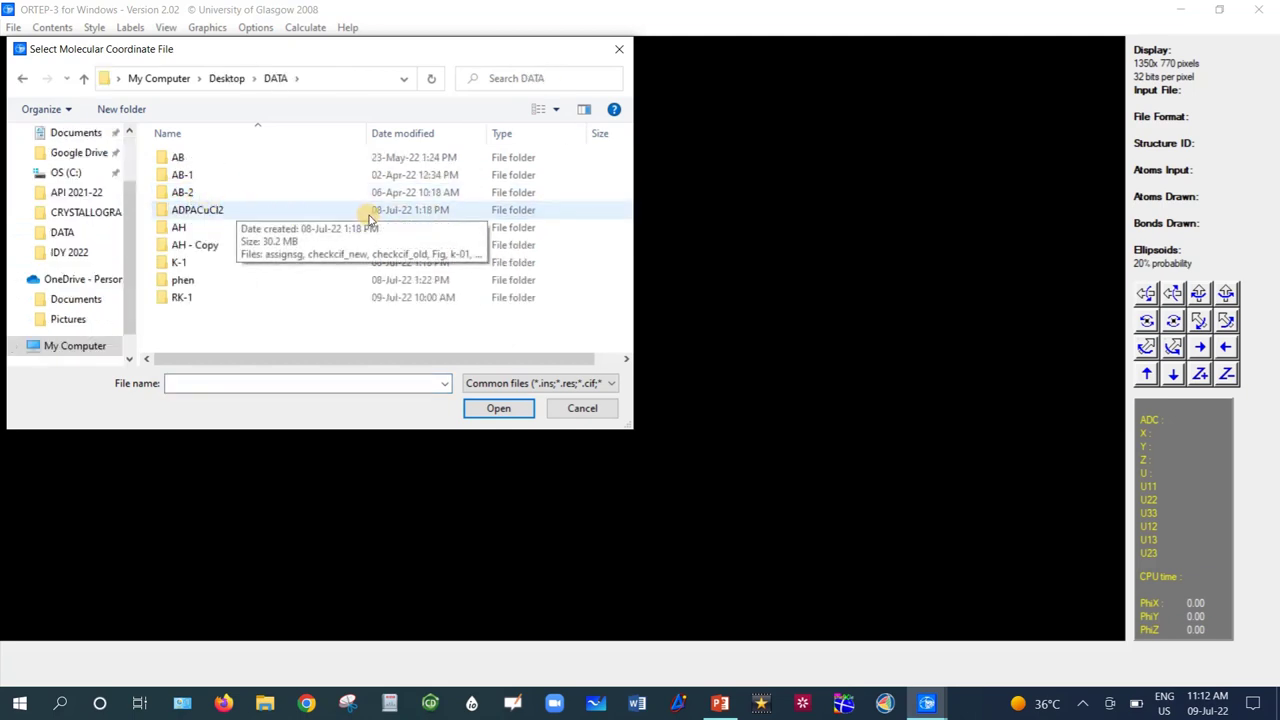
click(190, 297)
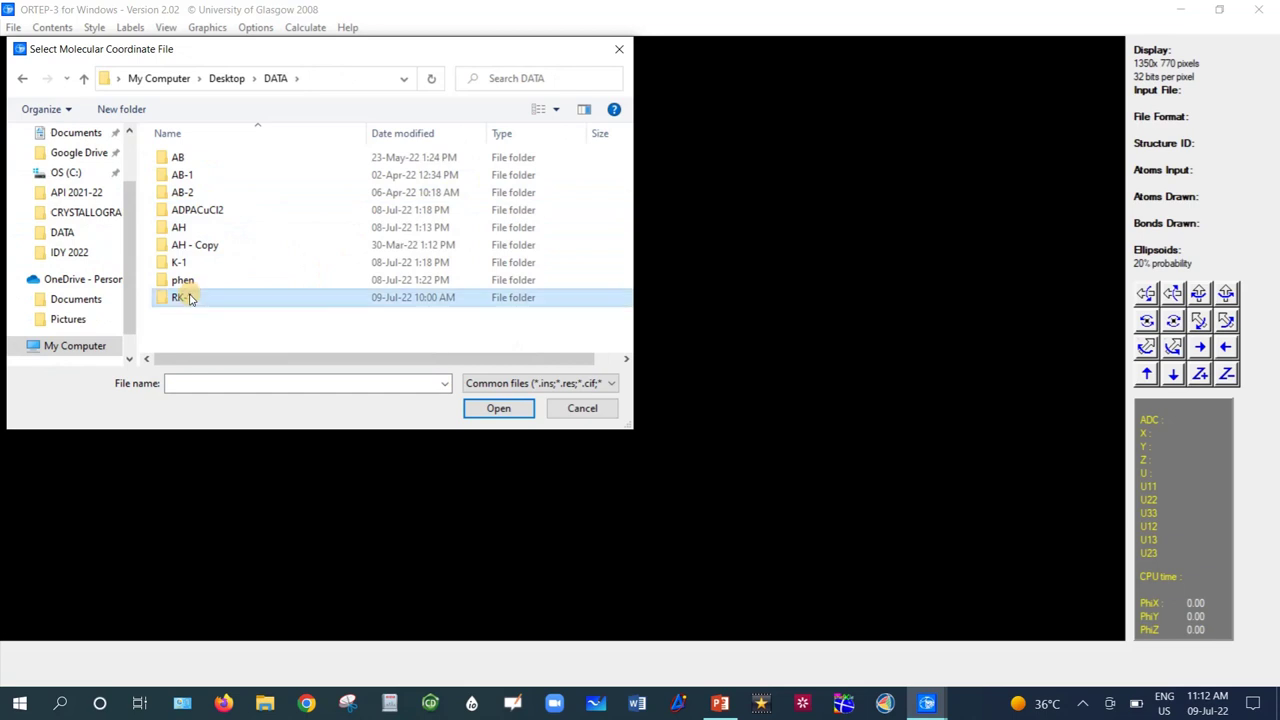
double_click(190, 297)
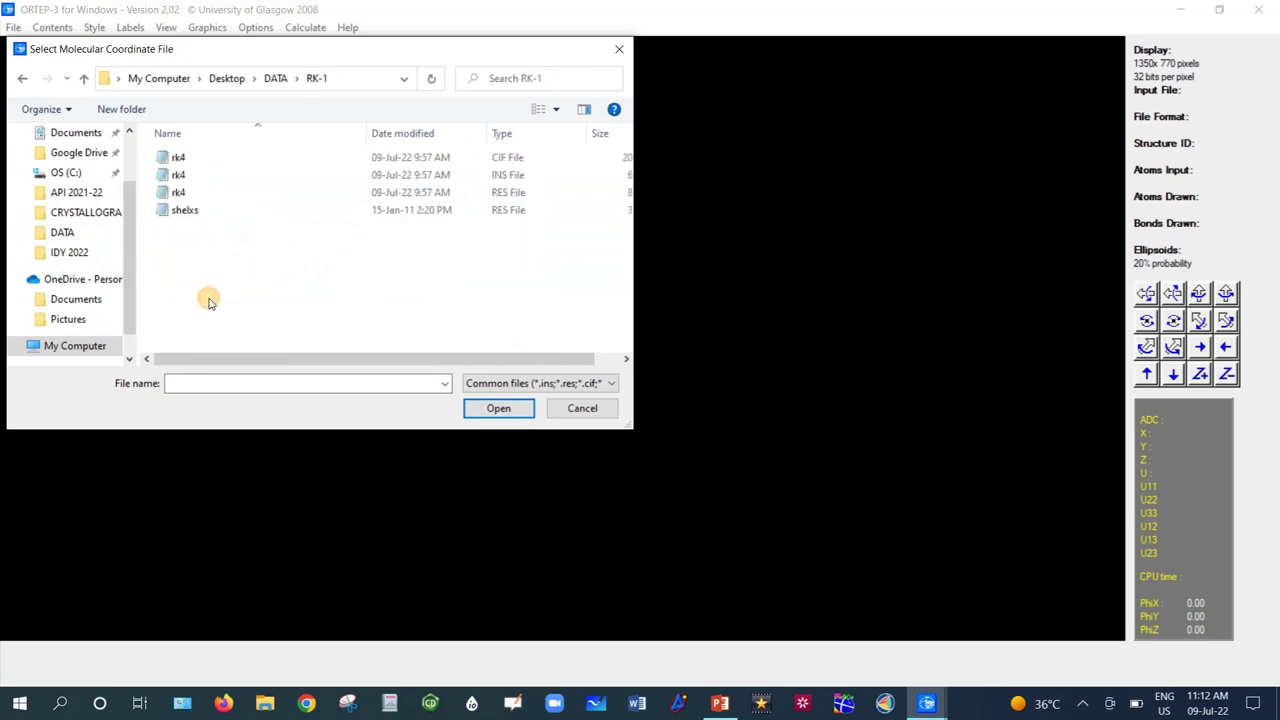
click(518, 163)
click(498, 408)
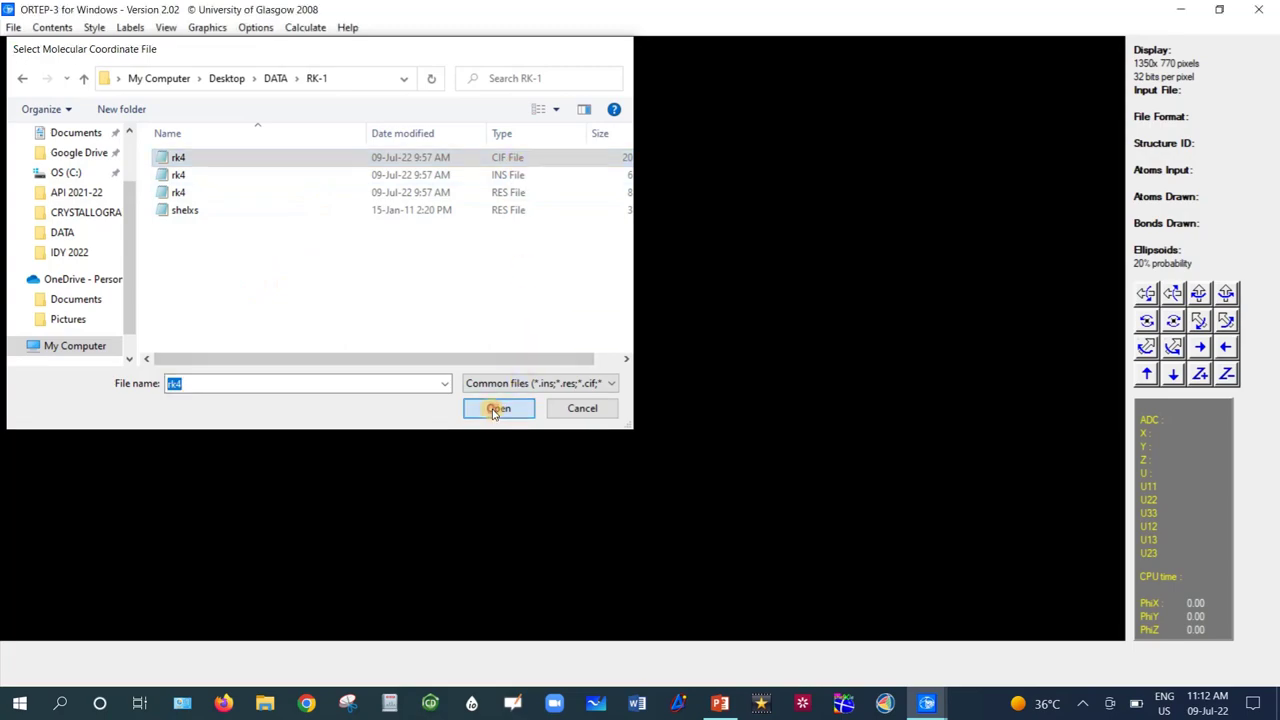
mouse_move(440, 354)
mouse_down()
mouse_move(437, 297)
mouse_move(514, 329)
mouse_move(493, 338)
mouse_move(487, 328)
mouse_move(540, 332)
mouse_move(524, 351)
mouse_move(507, 343)
mouse_move(513, 328)
mouse_move(491, 369)
mouse_move(551, 380)
mouse_move(482, 362)
mouse_move(502, 392)
mouse_move(686, 457)
mouse_move(713, 450)
mouse_up()
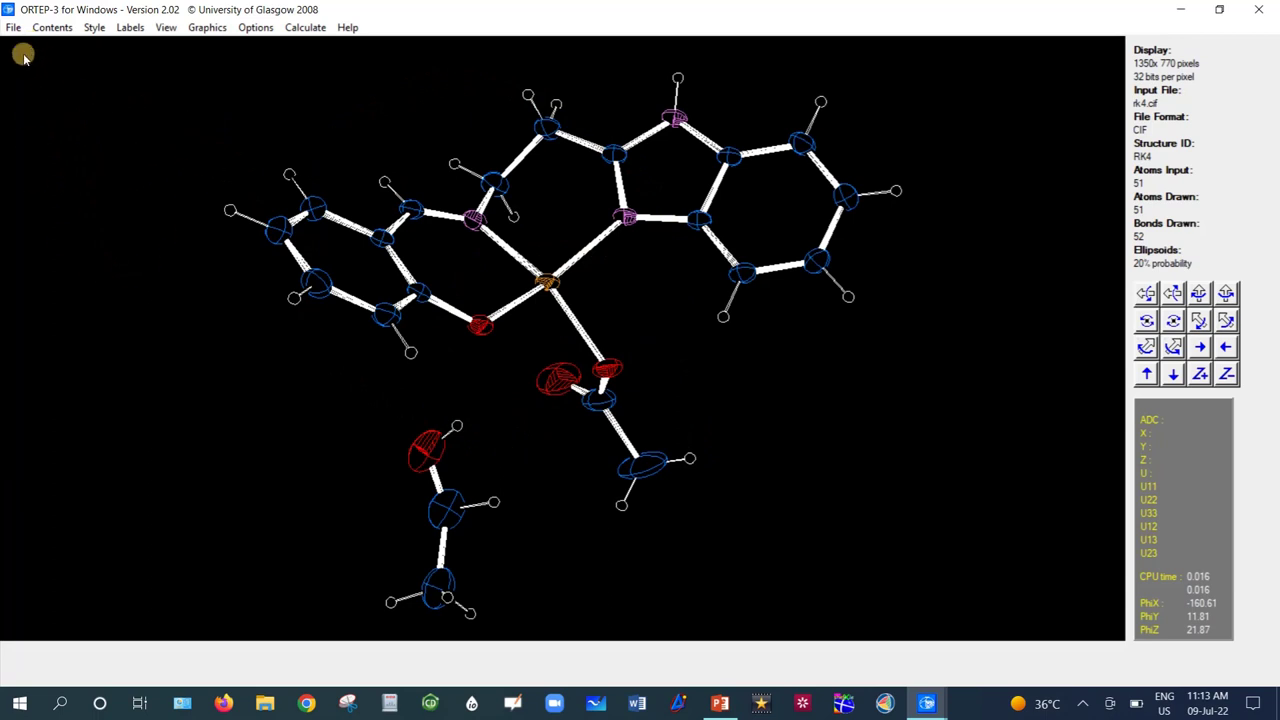
Try an ellipsoid probability of 5% on the structure and set it back to 20%.
right_click(137, 102)
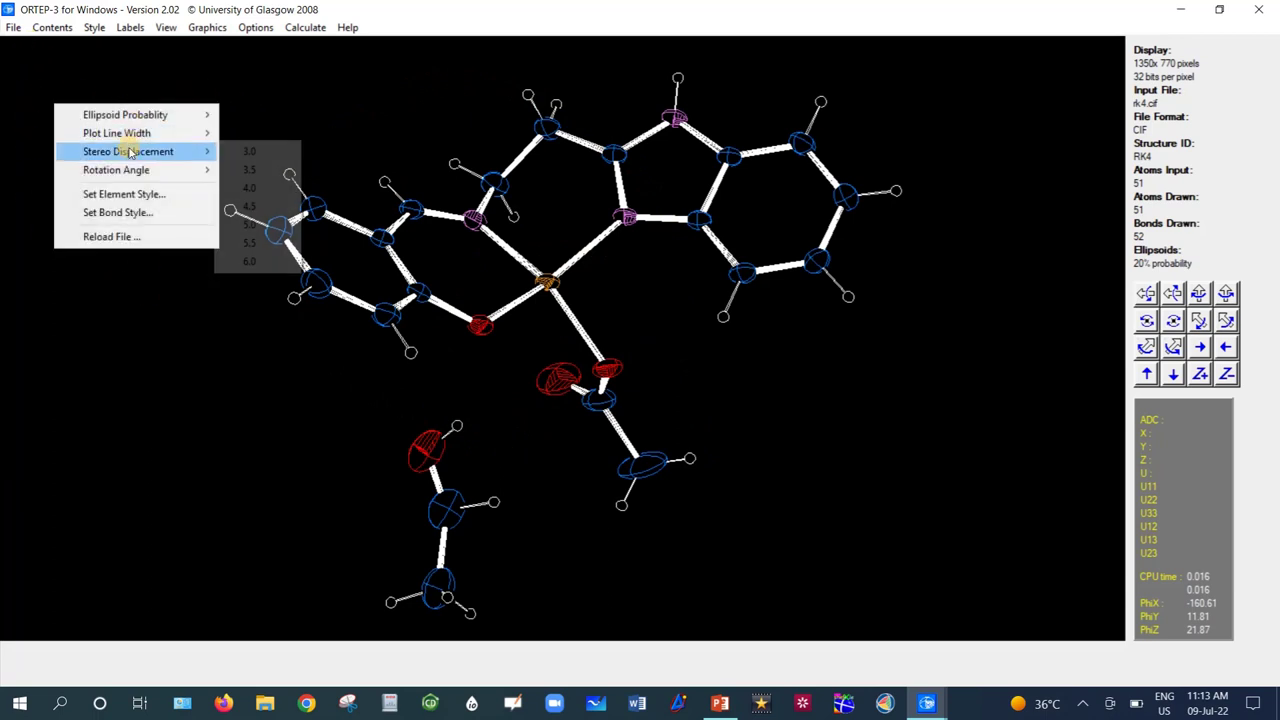
mouse_move(136, 118)
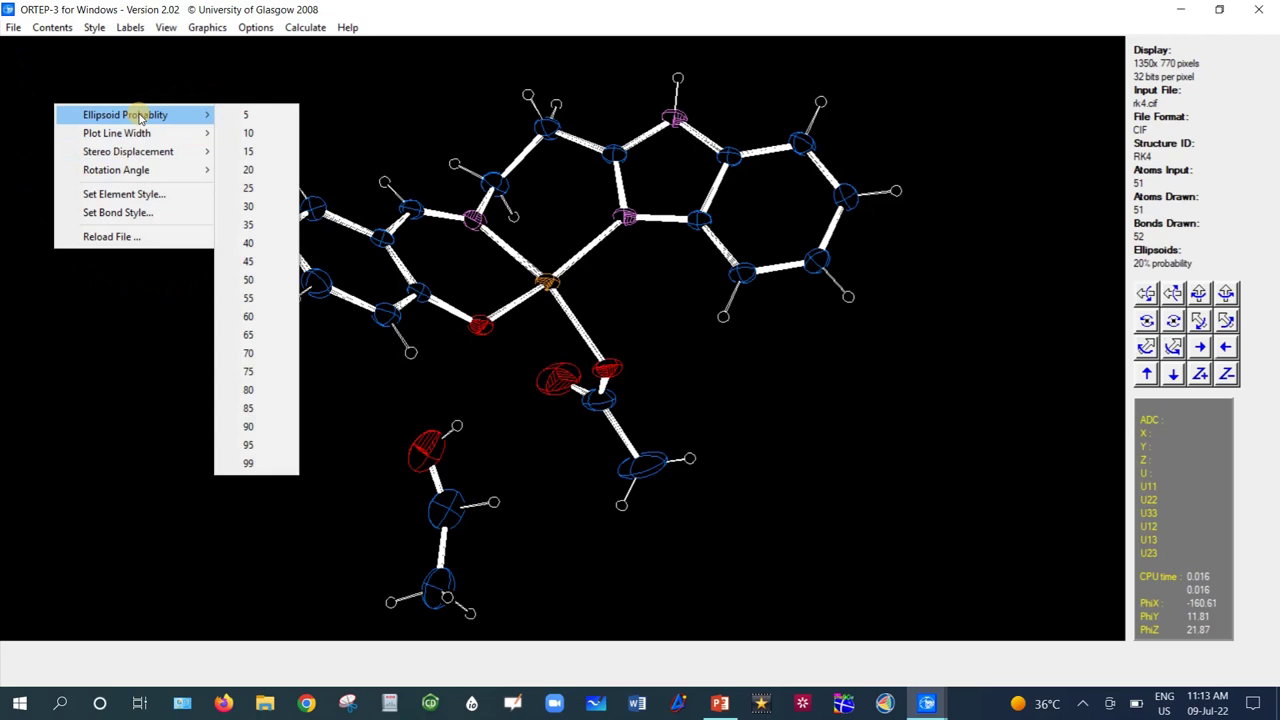
click(245, 115)
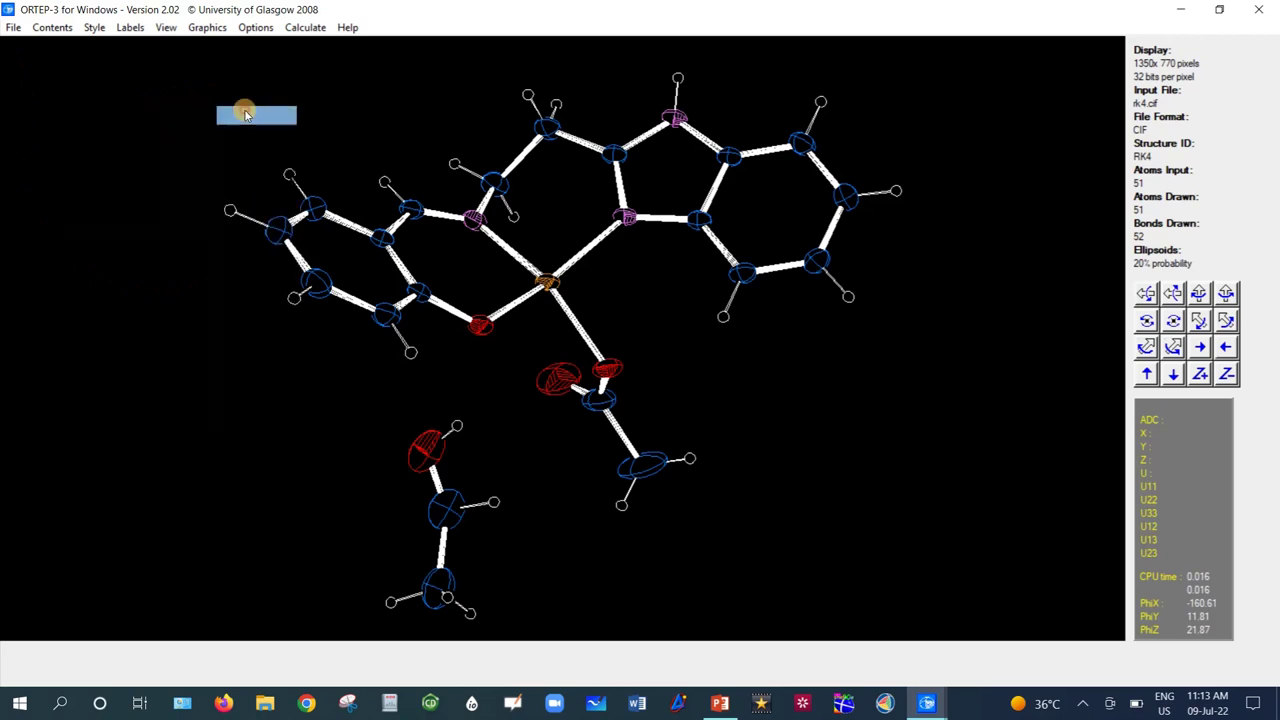
right_click(157, 114)
mouse_move(175, 123)
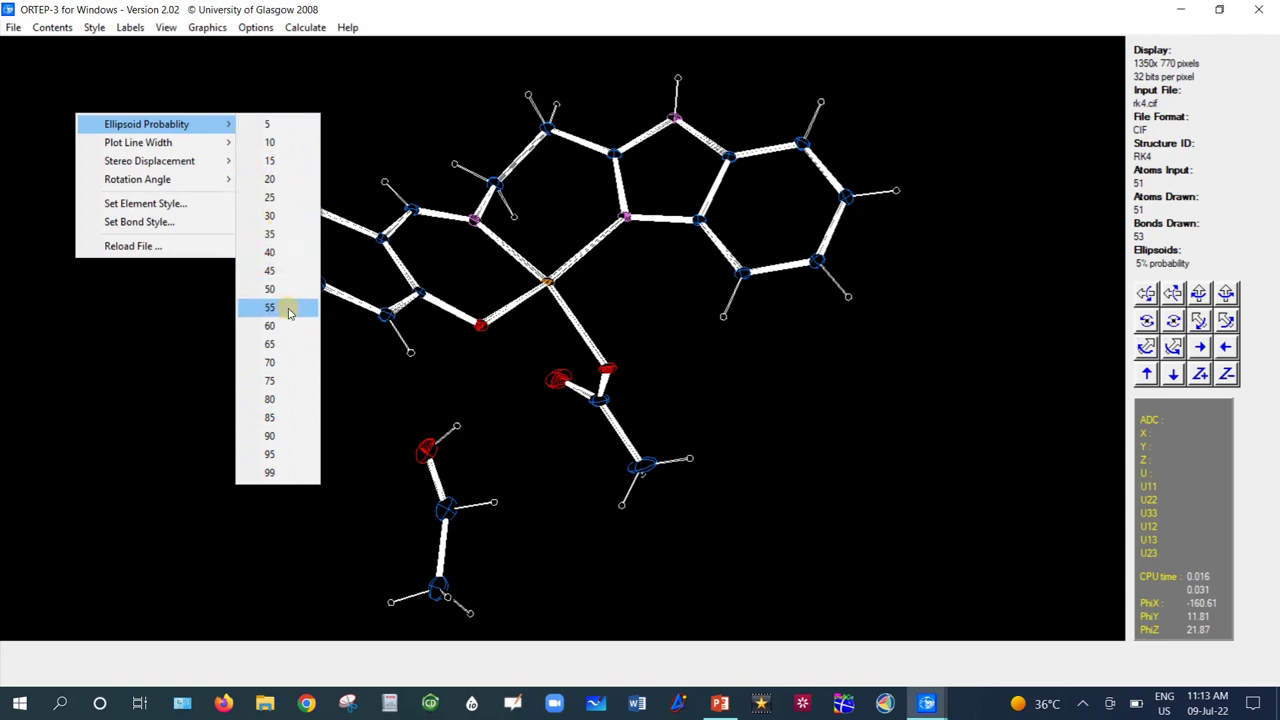
click(270, 181)
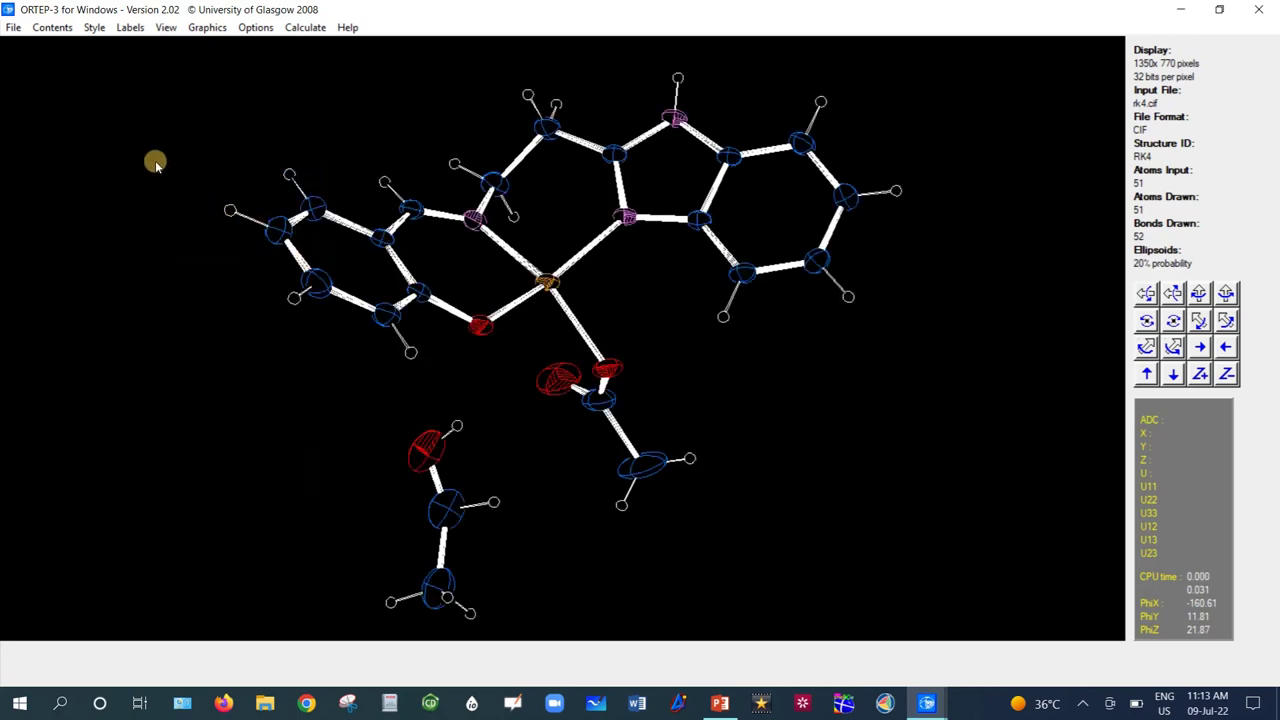
Set the ellipsoid type of the carbon atoms to Octant Shading in the element style settings.
right_click(105, 120)
mouse_move(122, 131)
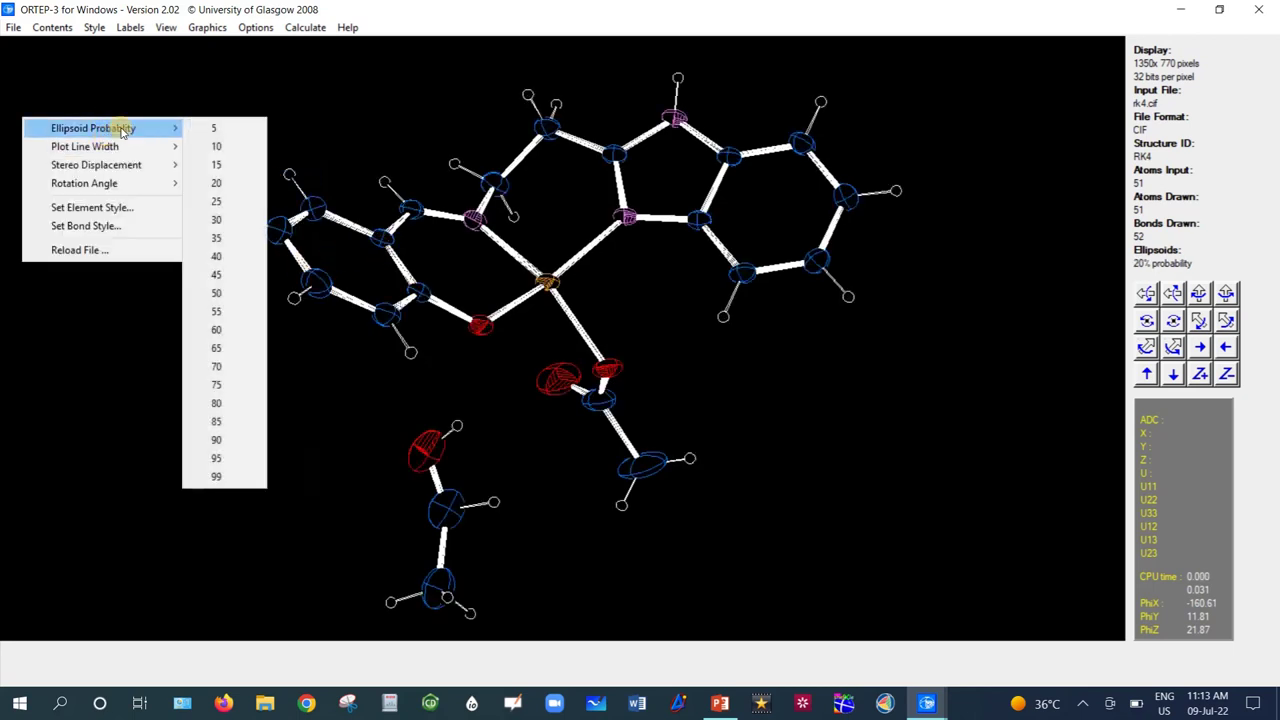
mouse_move(133, 152)
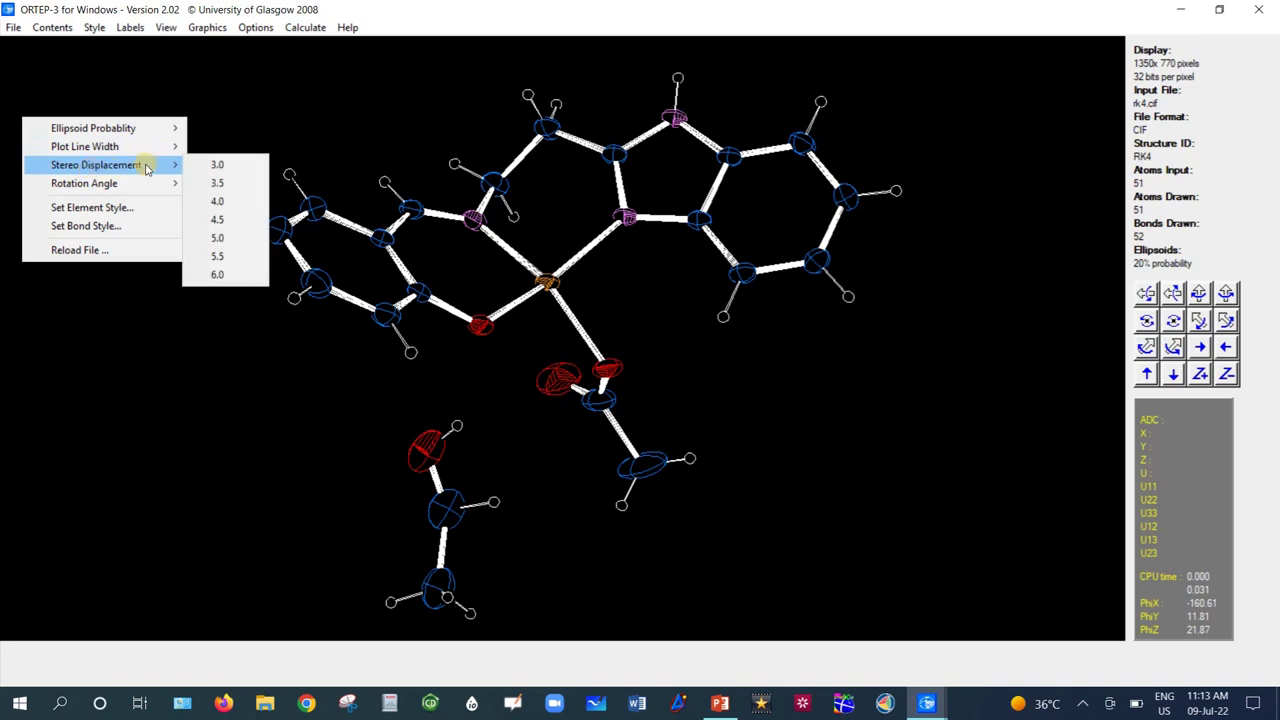
mouse_move(134, 183)
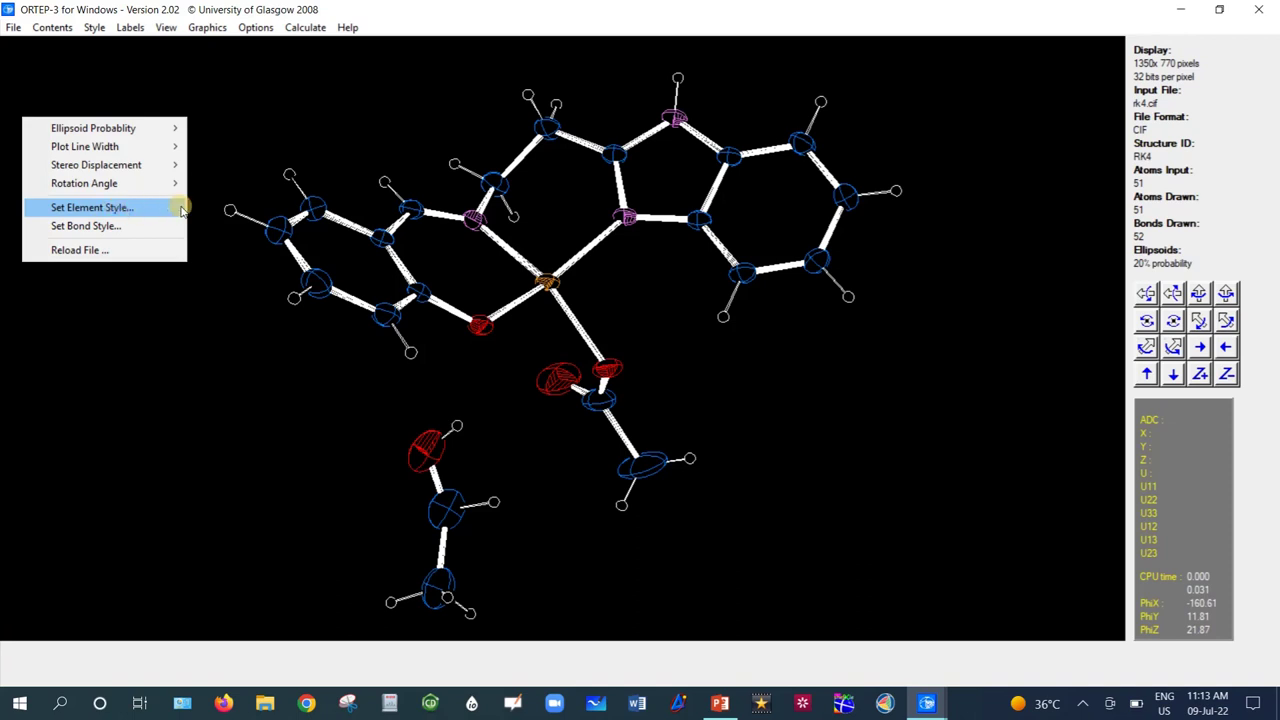
click(126, 208)
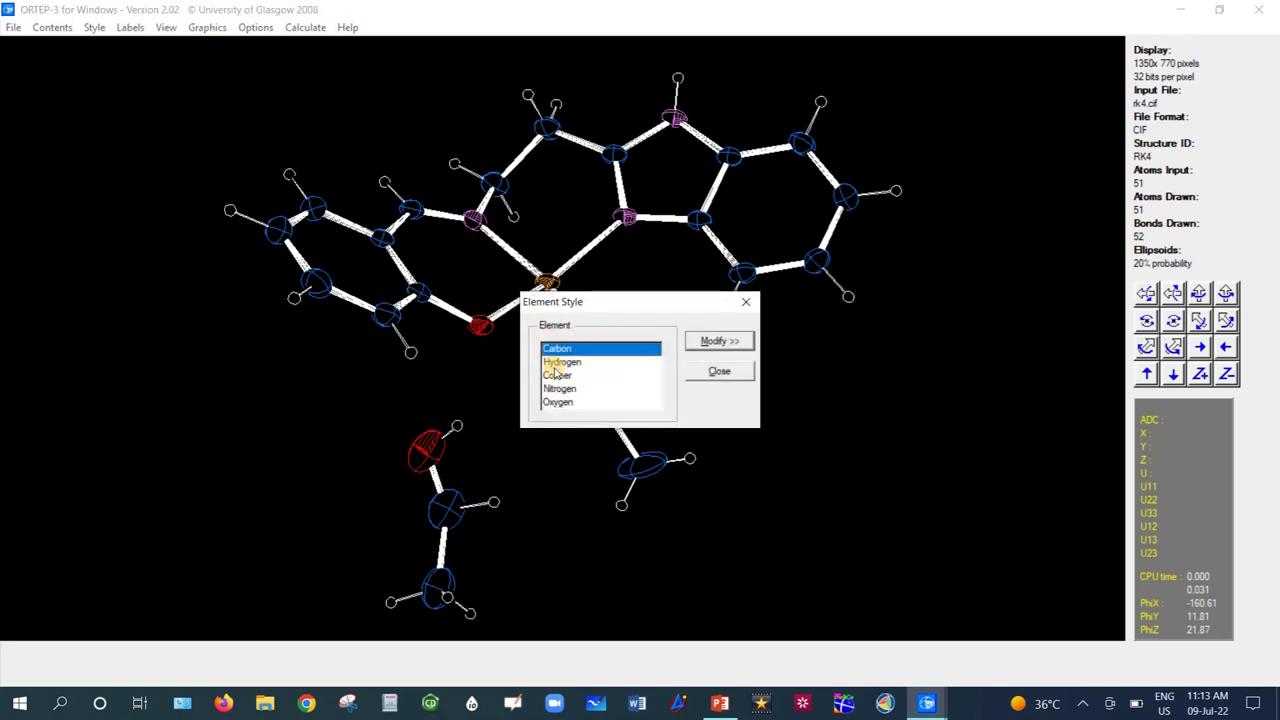
click(724, 340)
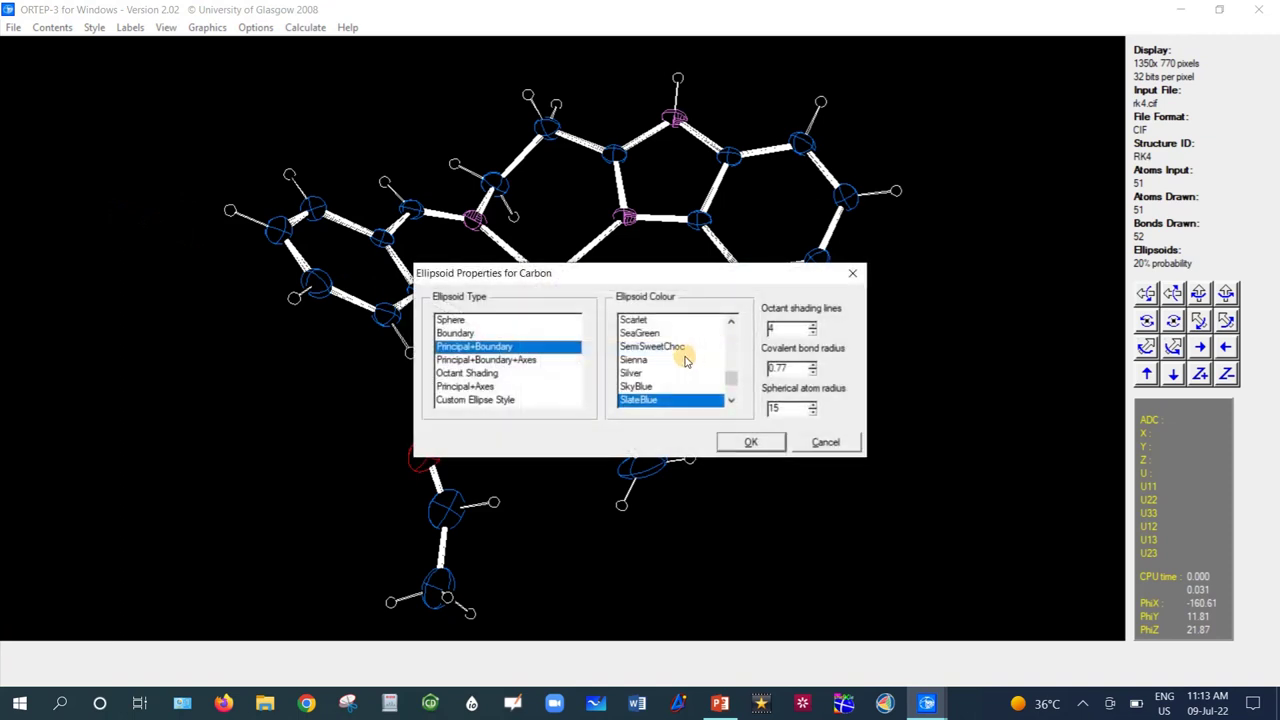
drag(604, 276, 838, 227)
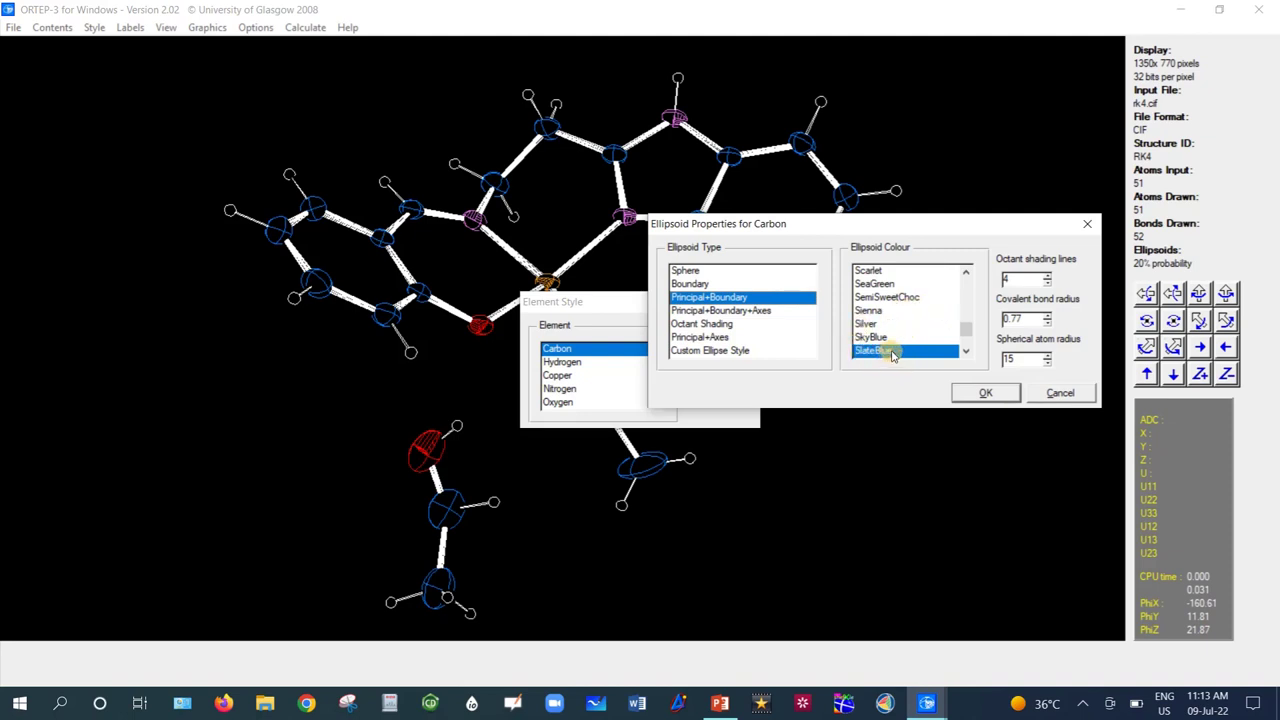
drag(966, 333, 972, 287)
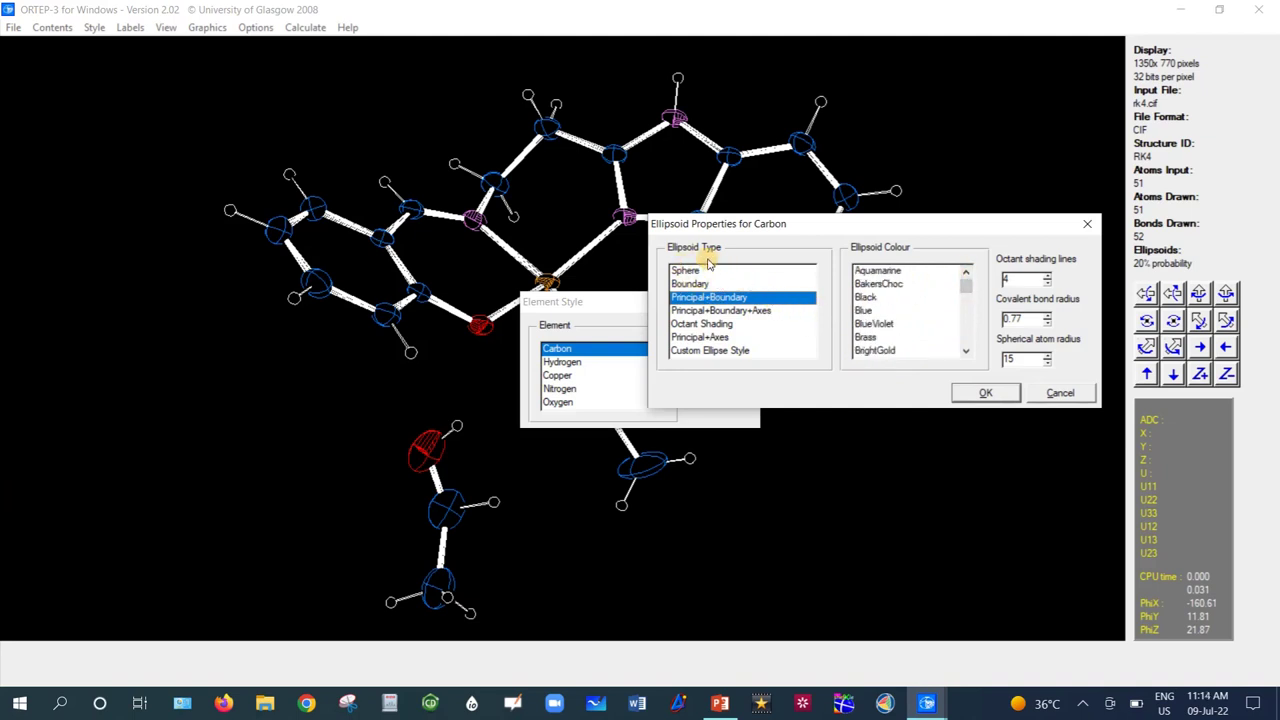
click(700, 324)
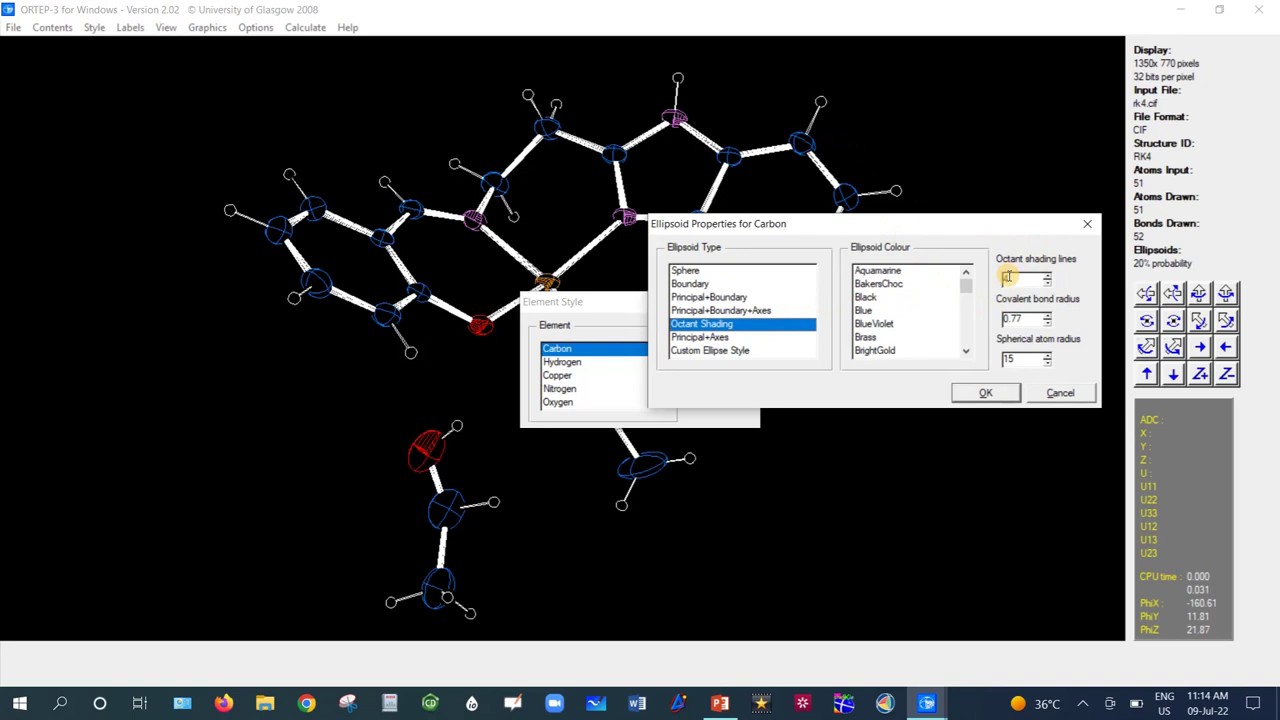
click(986, 393)
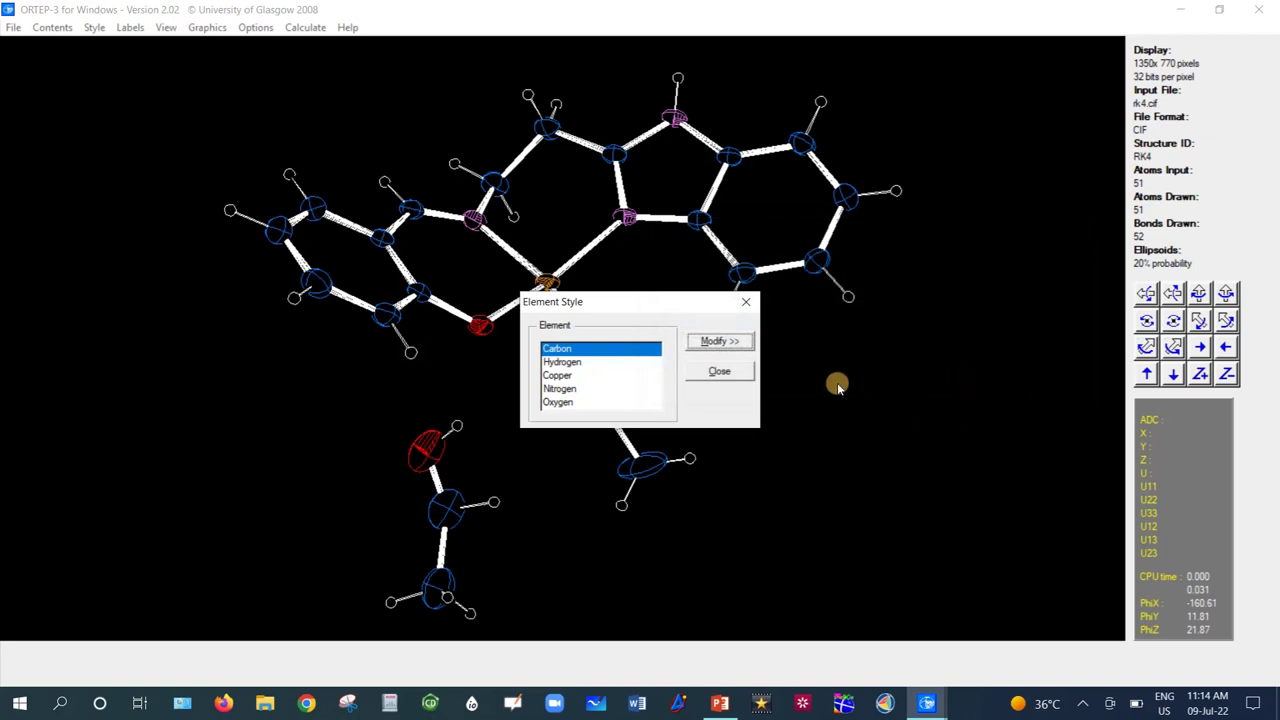
click(719, 371)
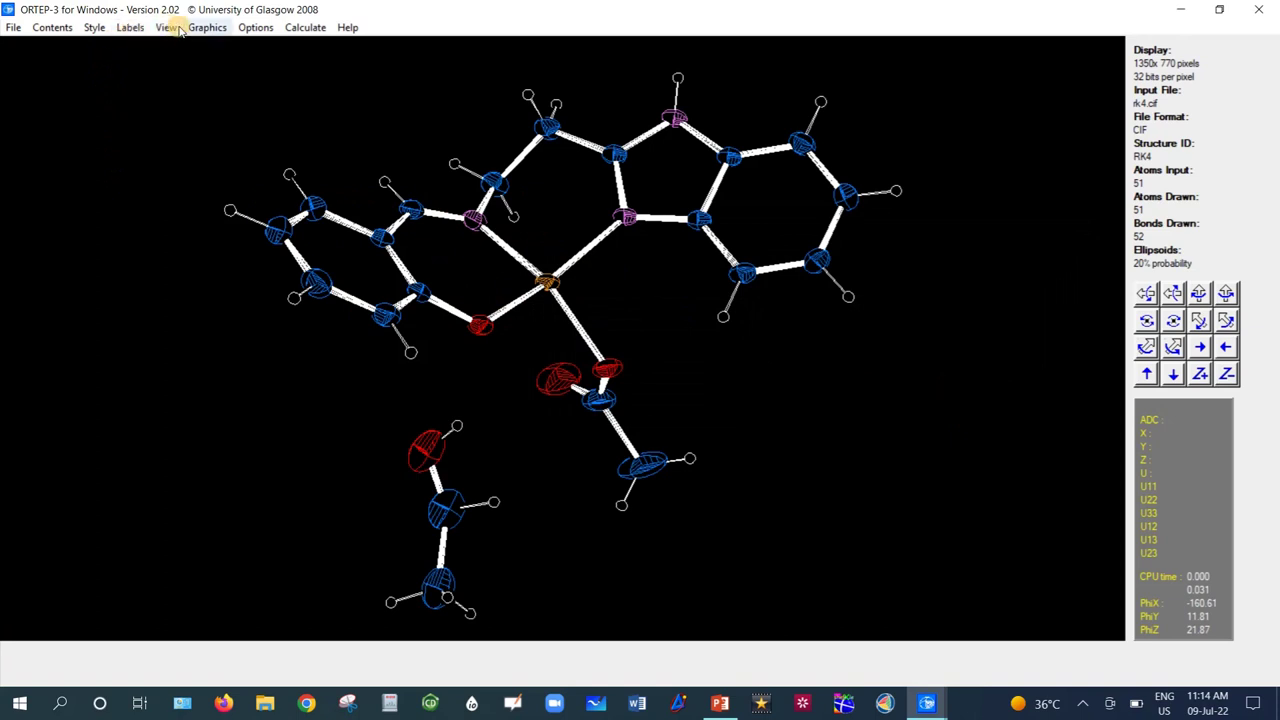
Apply the OctantShaded drawing style to the molecule and adjust its orientation slightly.
click(95, 28)
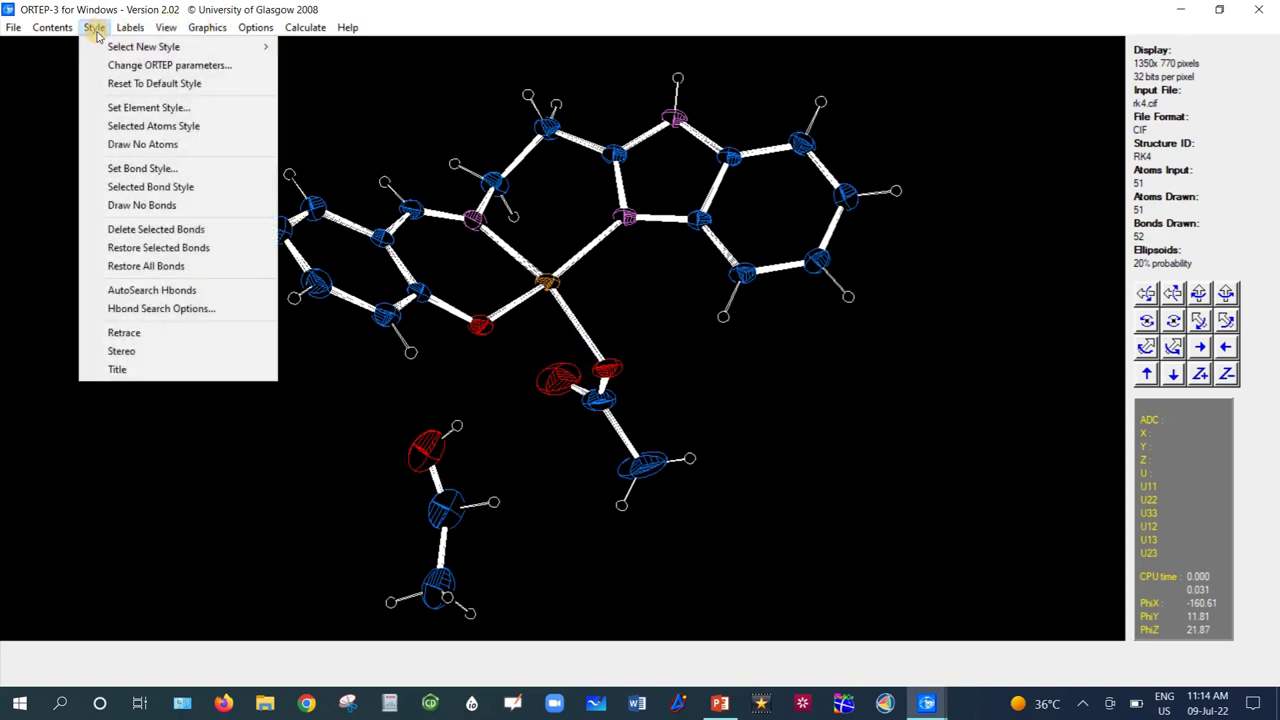
mouse_move(134, 50)
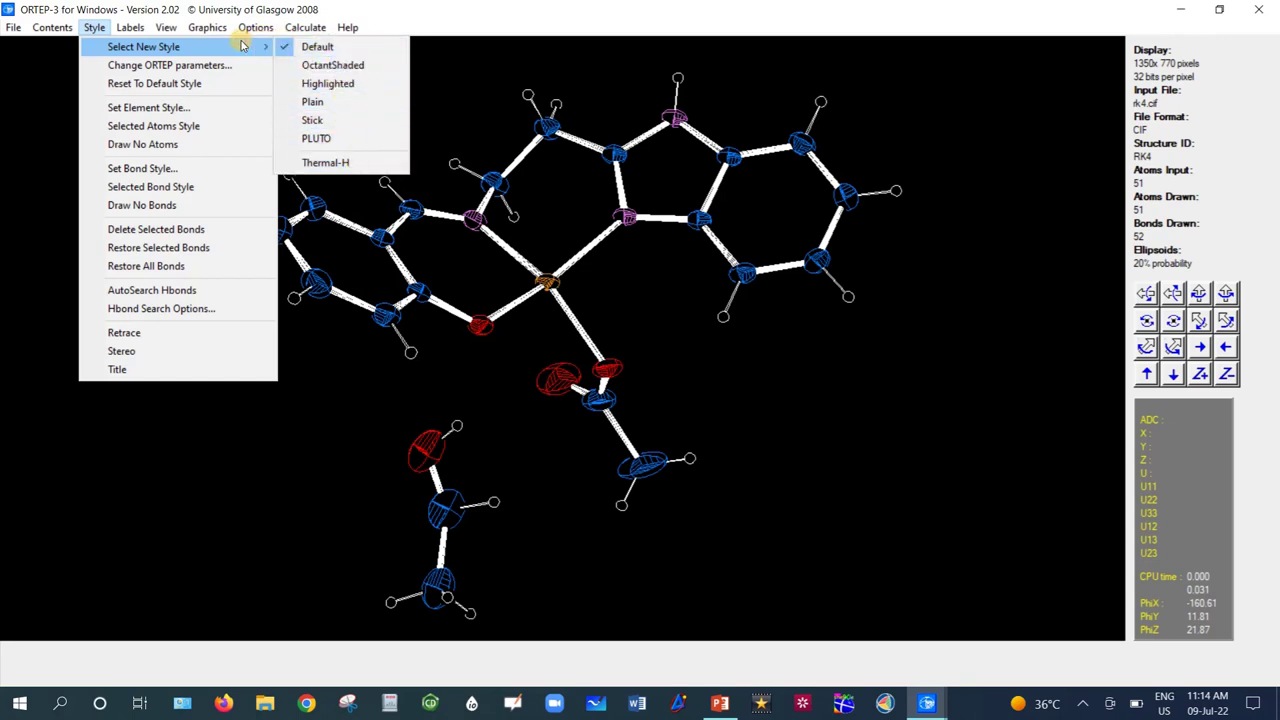
click(350, 66)
drag(626, 294, 627, 298)
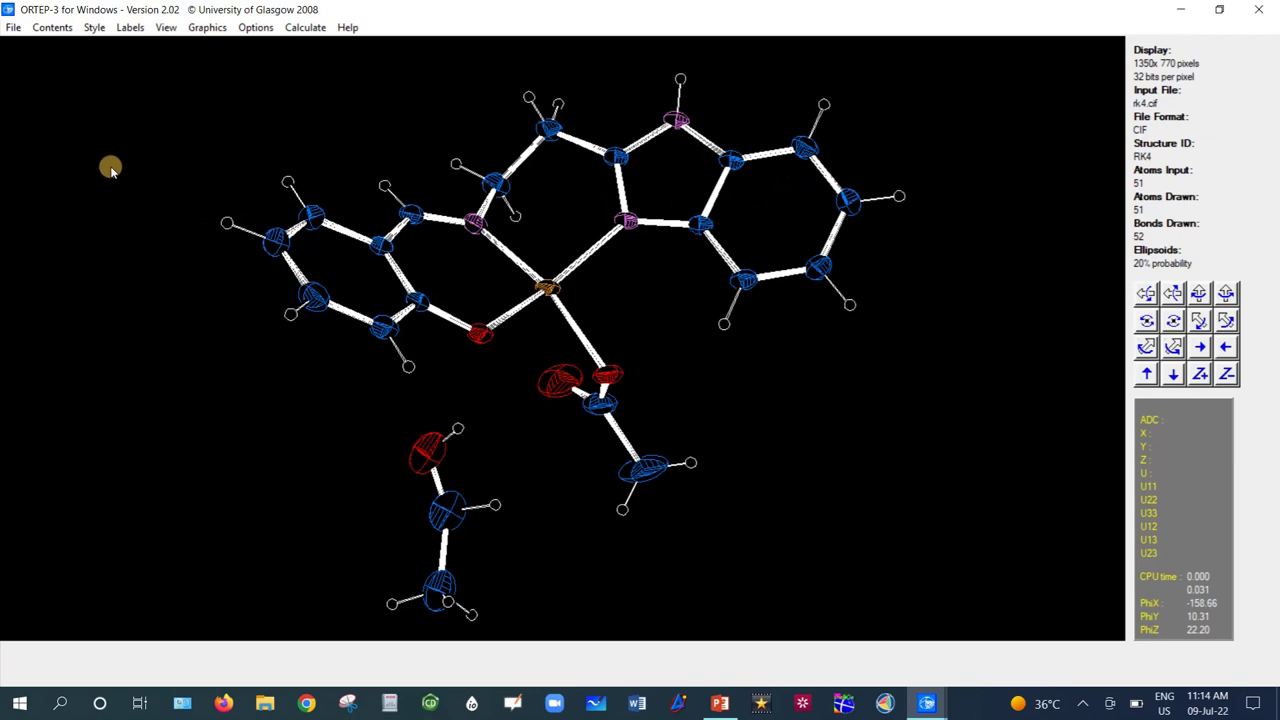
Thin the molecule's bonds by setting the bond radius to 0.03 in the bond properties.
right_click(110, 170)
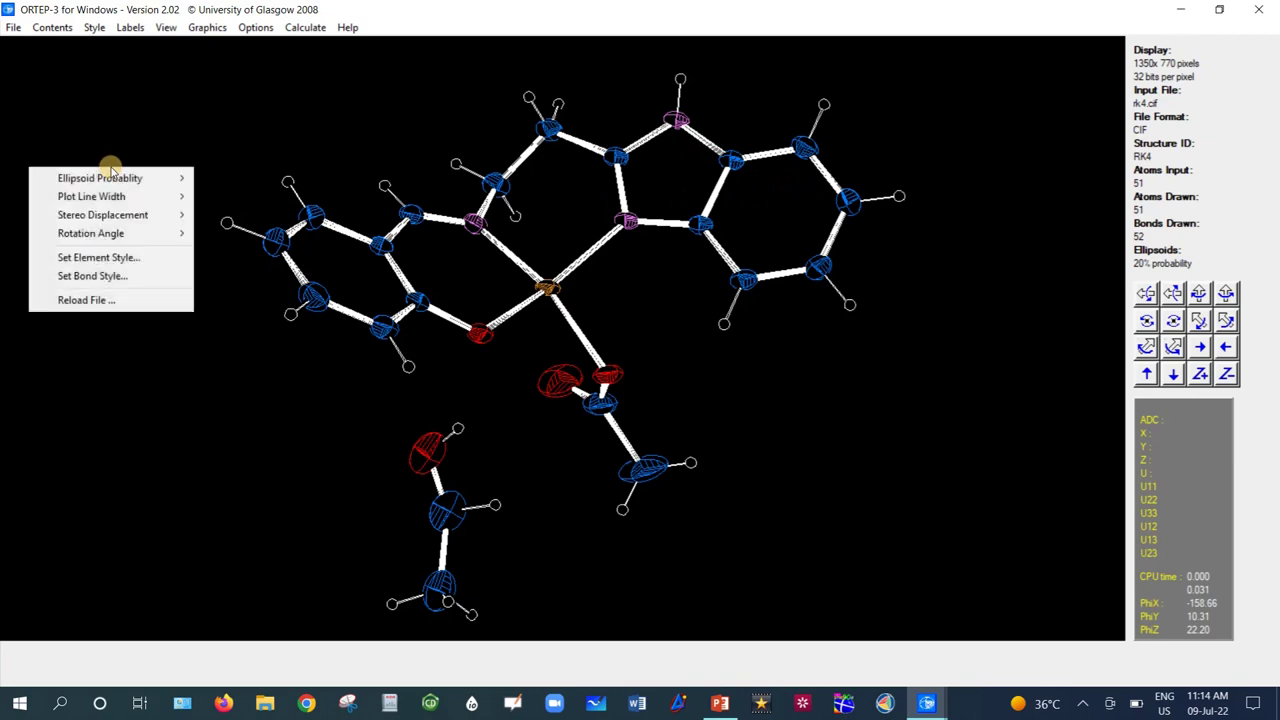
click(88, 276)
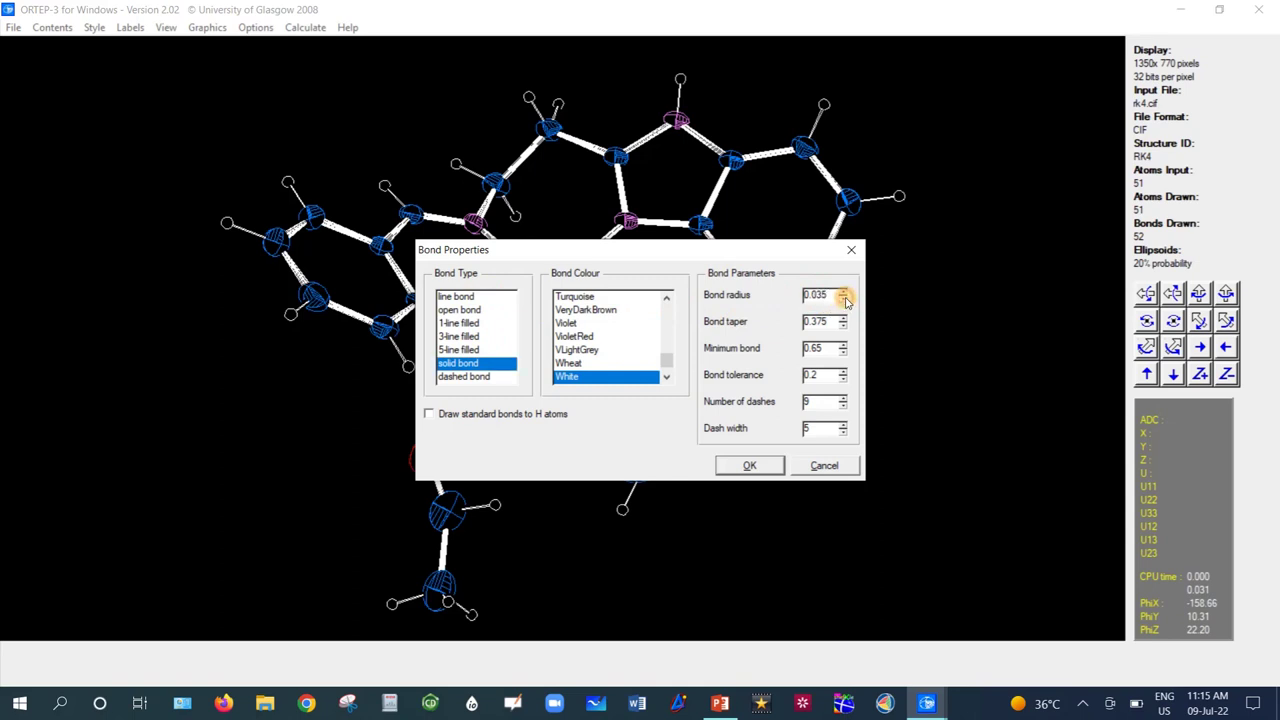
click(843, 301)
drag(692, 250, 1021, 217)
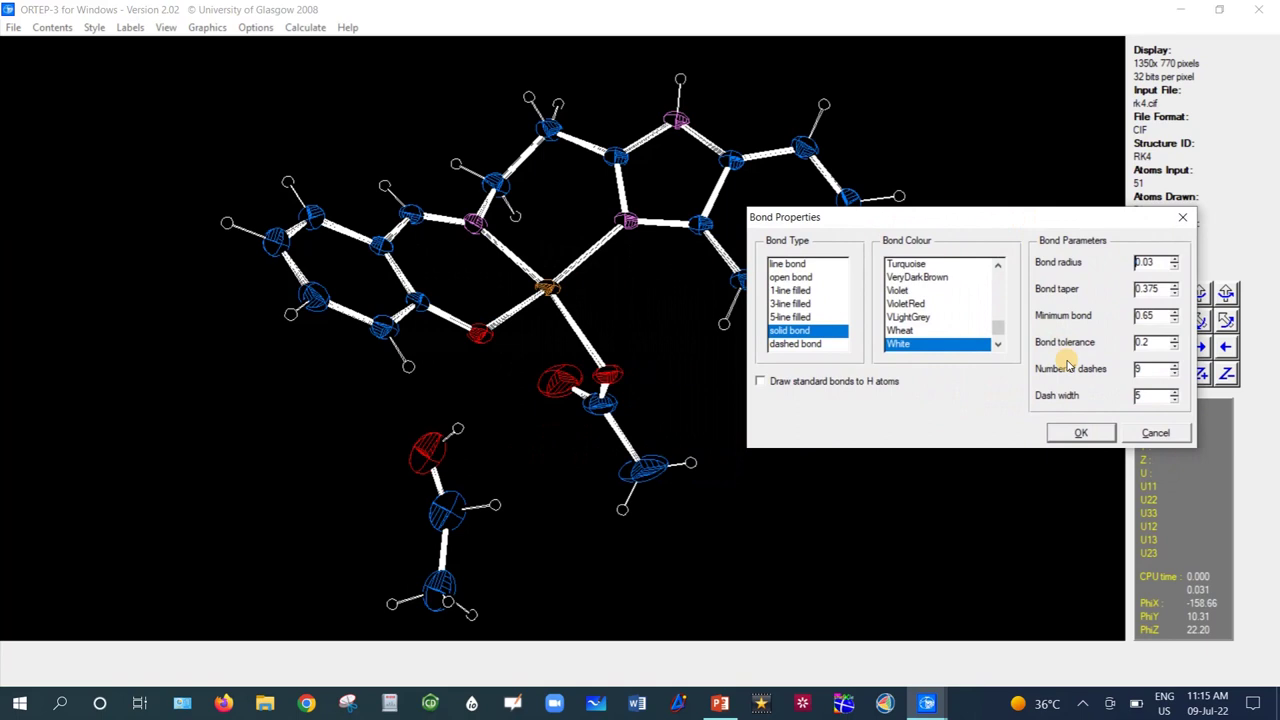
click(1081, 432)
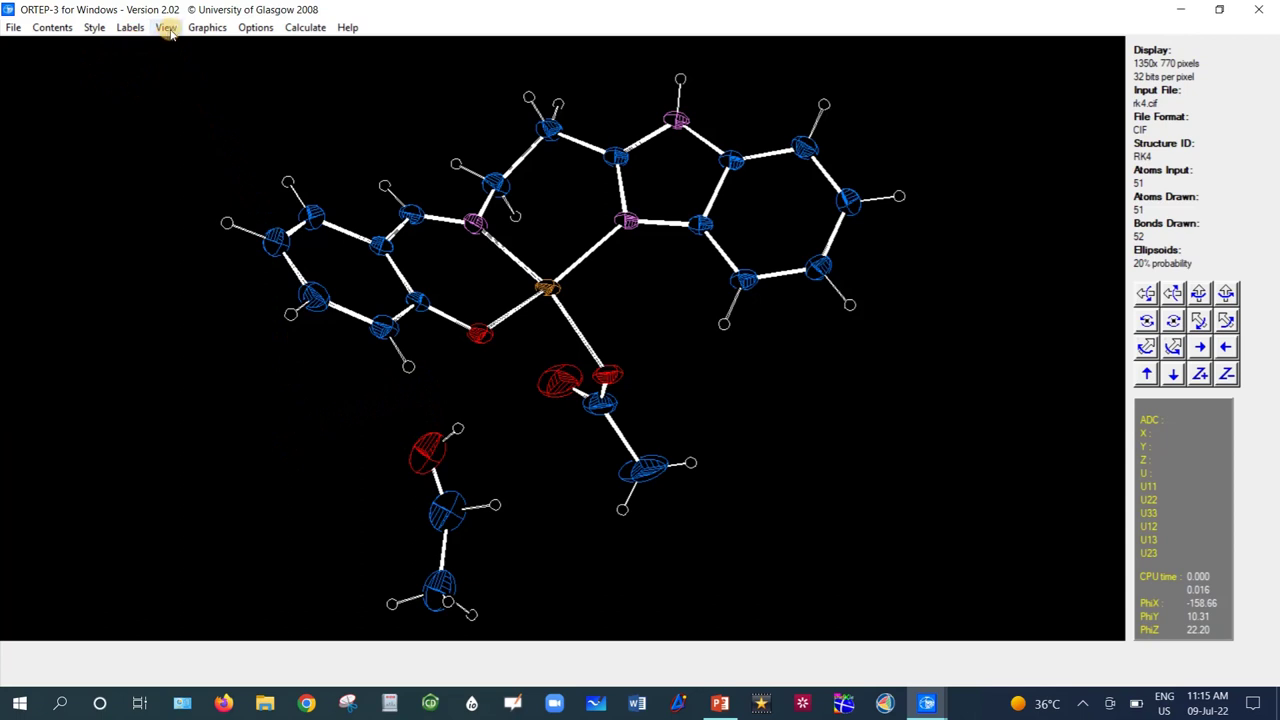
Turn on mouse labelling with the GUI font and label atom C4 of the benzene ring, placing its label just above the atom.
click(130, 27)
mouse_move(137, 52)
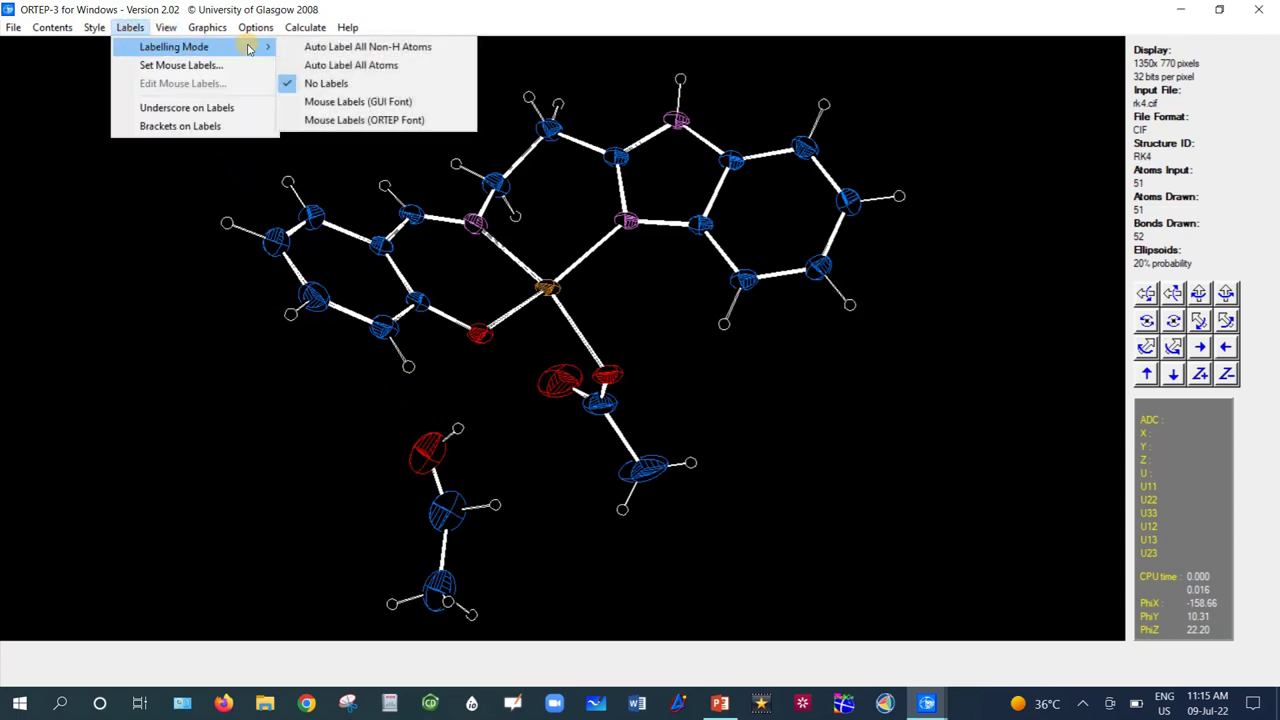
click(362, 104)
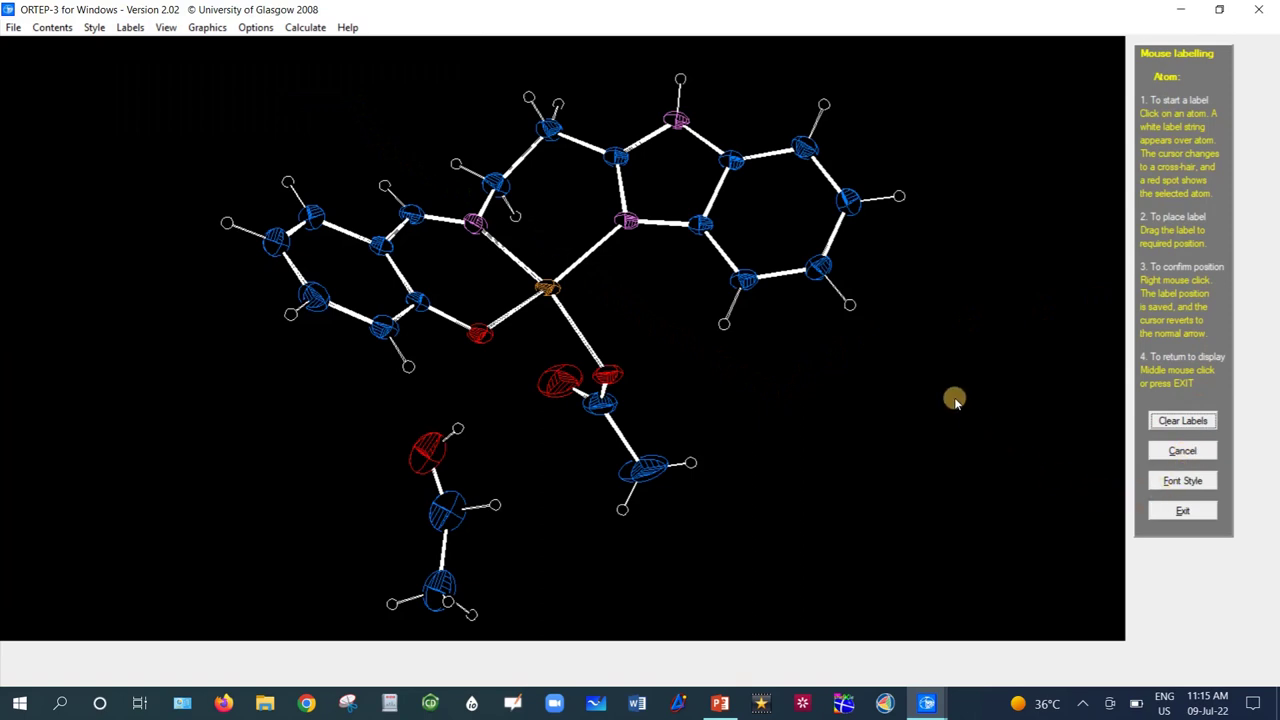
click(847, 202)
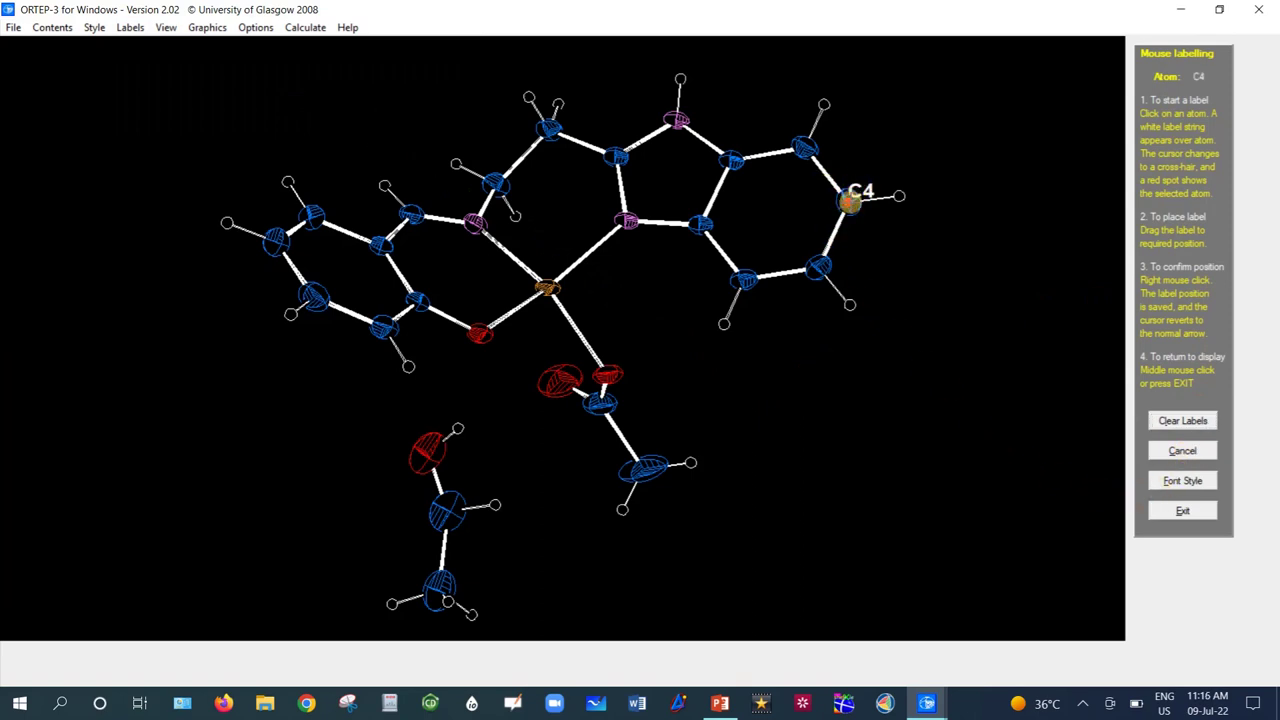
mouse_move(849, 201)
mouse_down()
mouse_move(861, 169)
mouse_move(1018, 167)
mouse_move(1028, 238)
mouse_move(899, 258)
mouse_move(938, 200)
mouse_move(891, 170)
mouse_move(851, 178)
mouse_up()
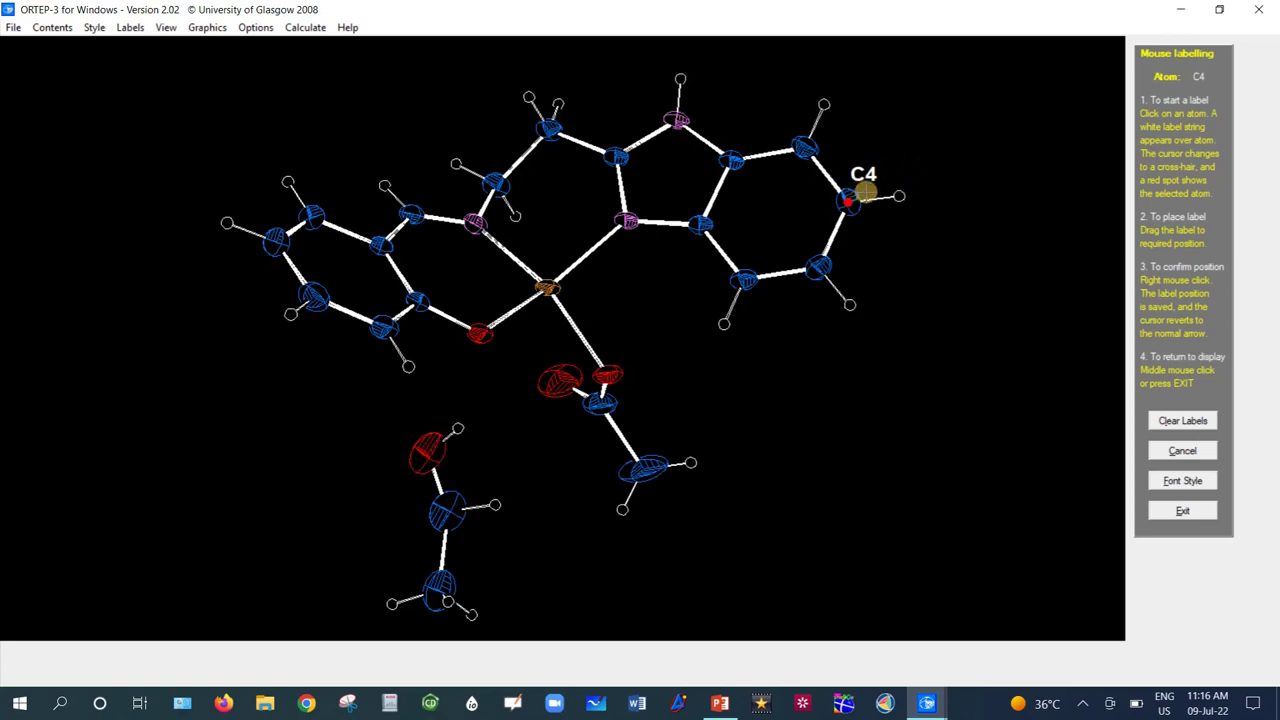
mouse_move(862, 173)
mouse_down()
mouse_move(900, 134)
mouse_move(854, 174)
mouse_up()
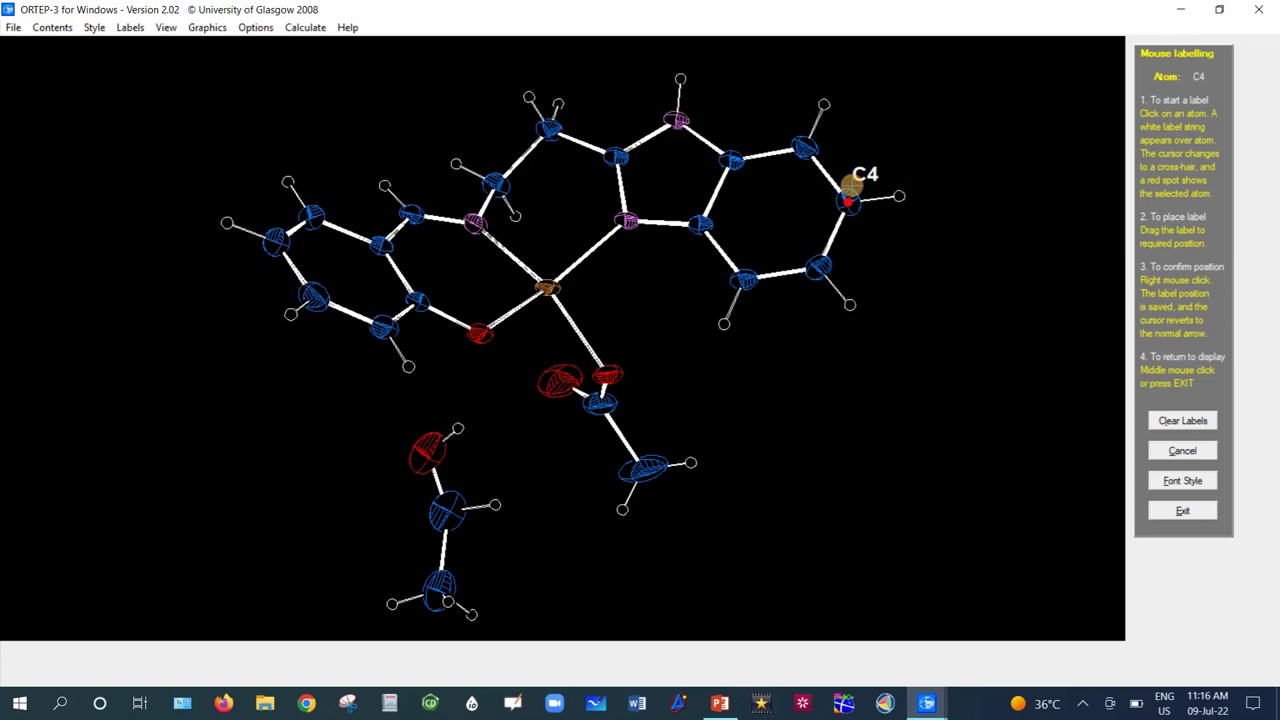
right_click(898, 234)
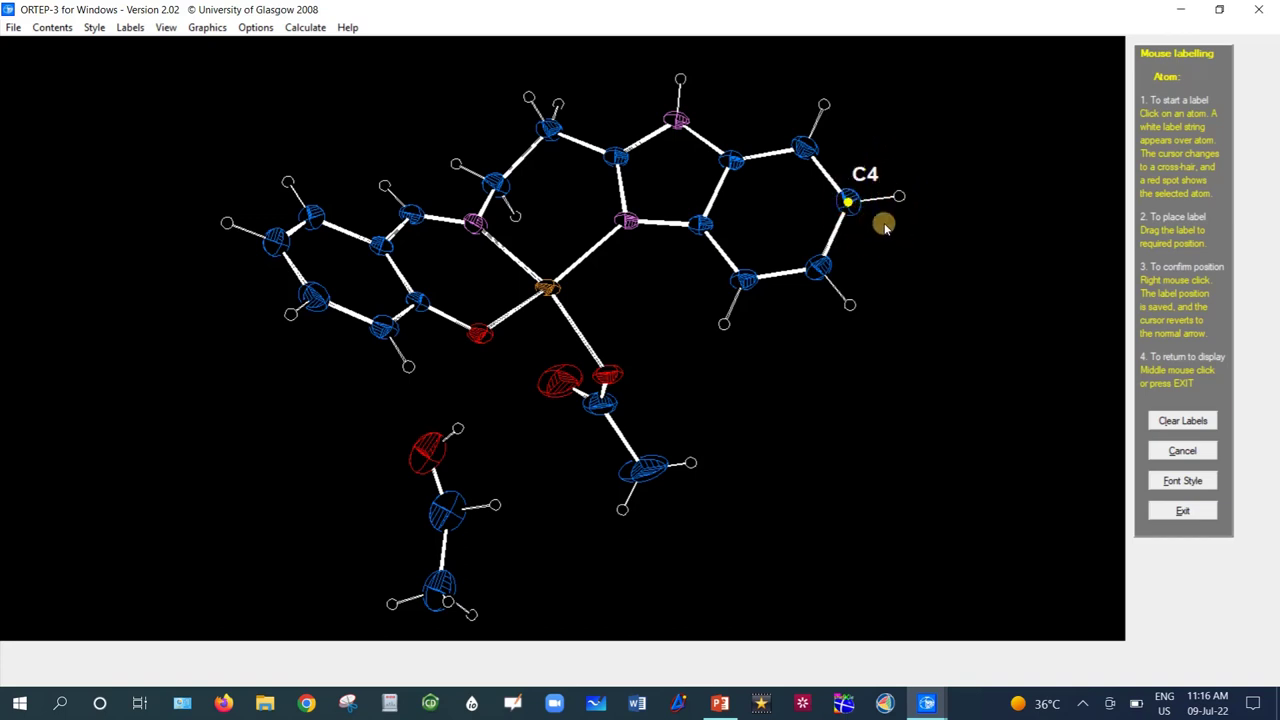
Label C3, C2, C1 and the other main atoms of the structure, placing each label beside its atom, and finish mouse labelling.
click(842, 262)
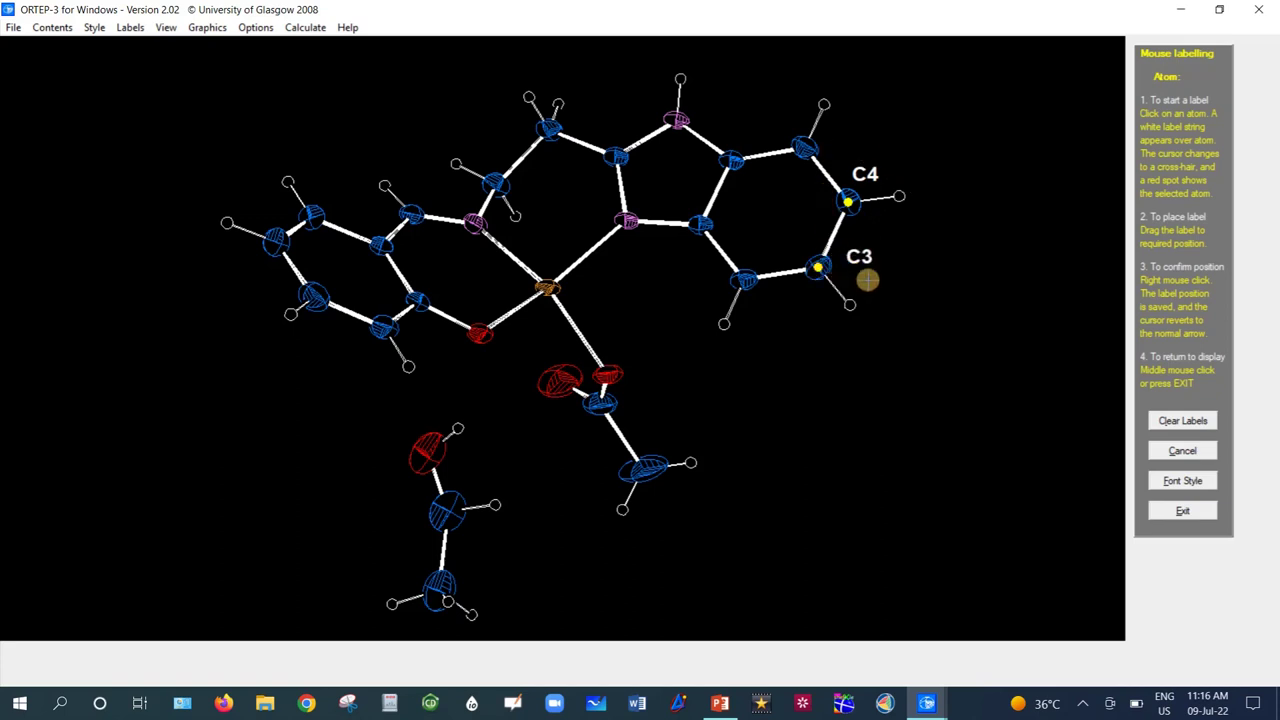
click(742, 281)
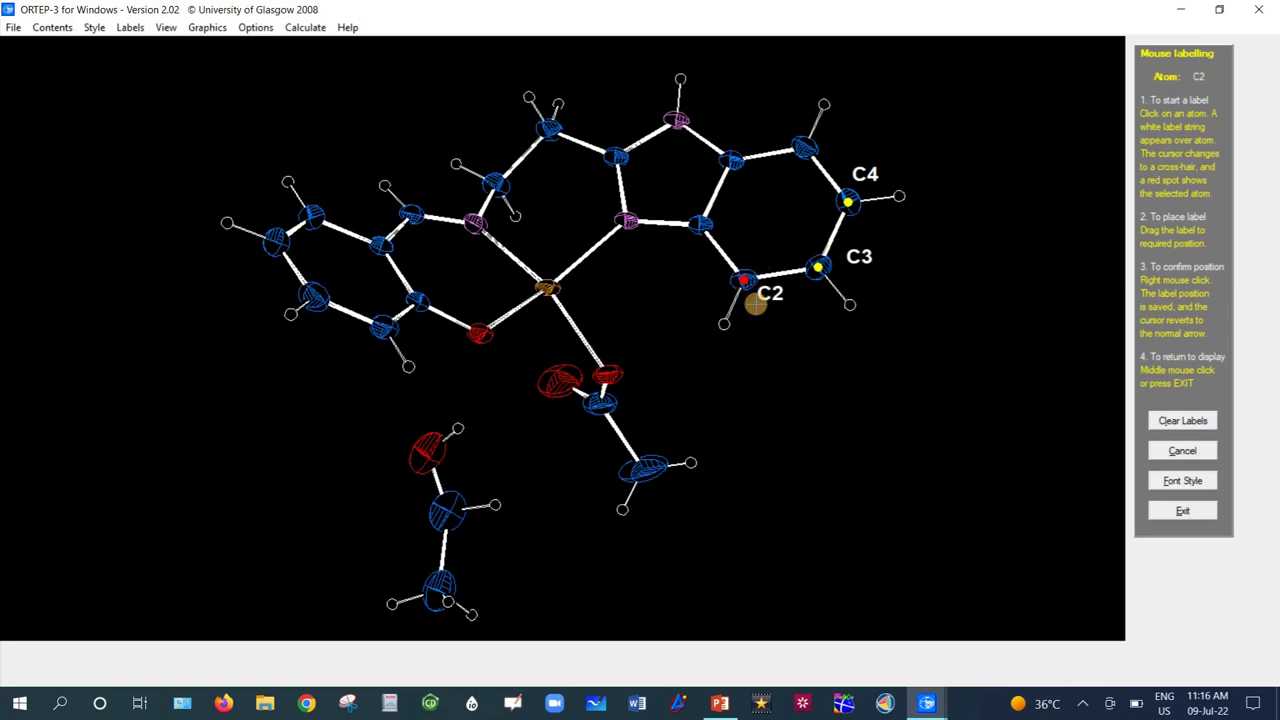
right_click(768, 340)
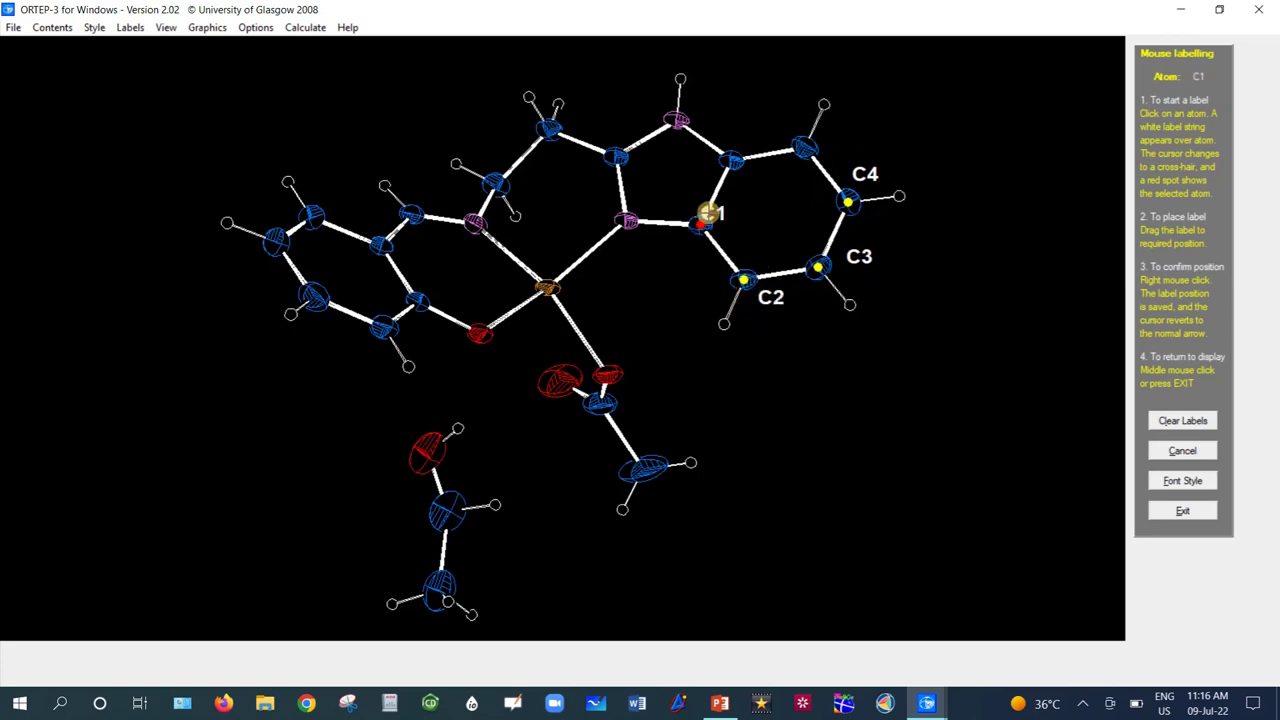
drag(709, 213, 677, 255)
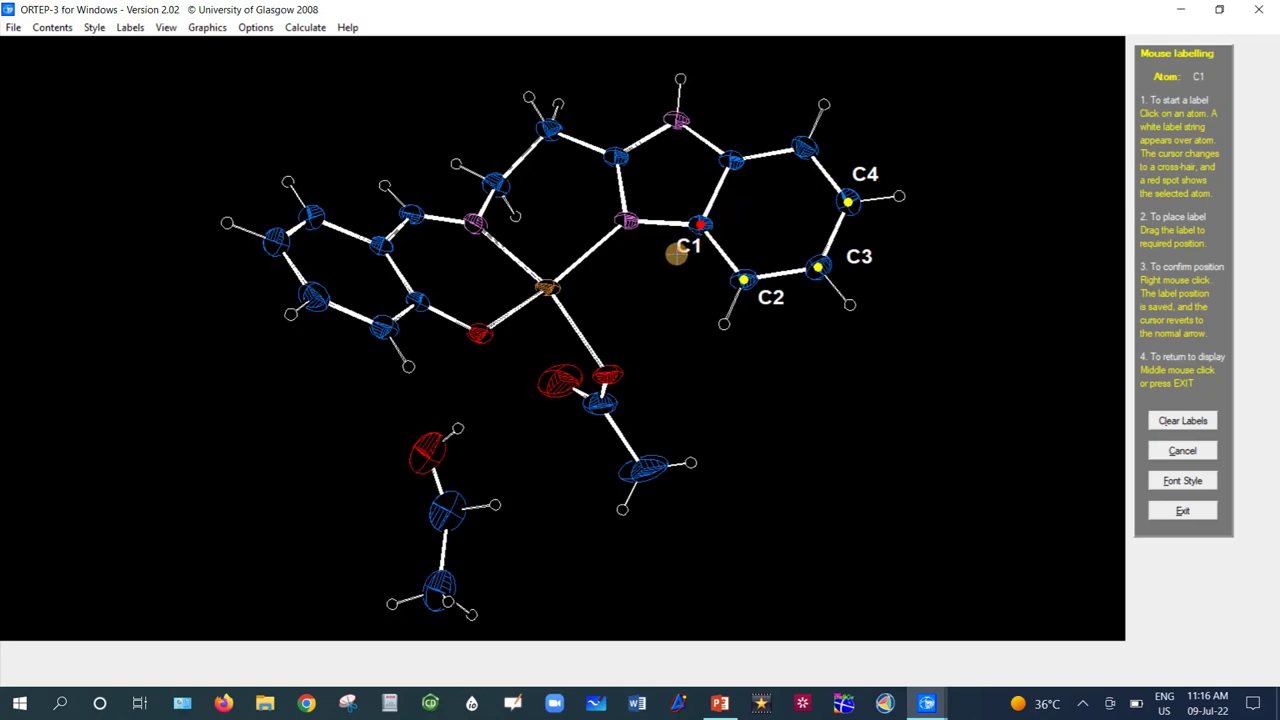
right_click(725, 222)
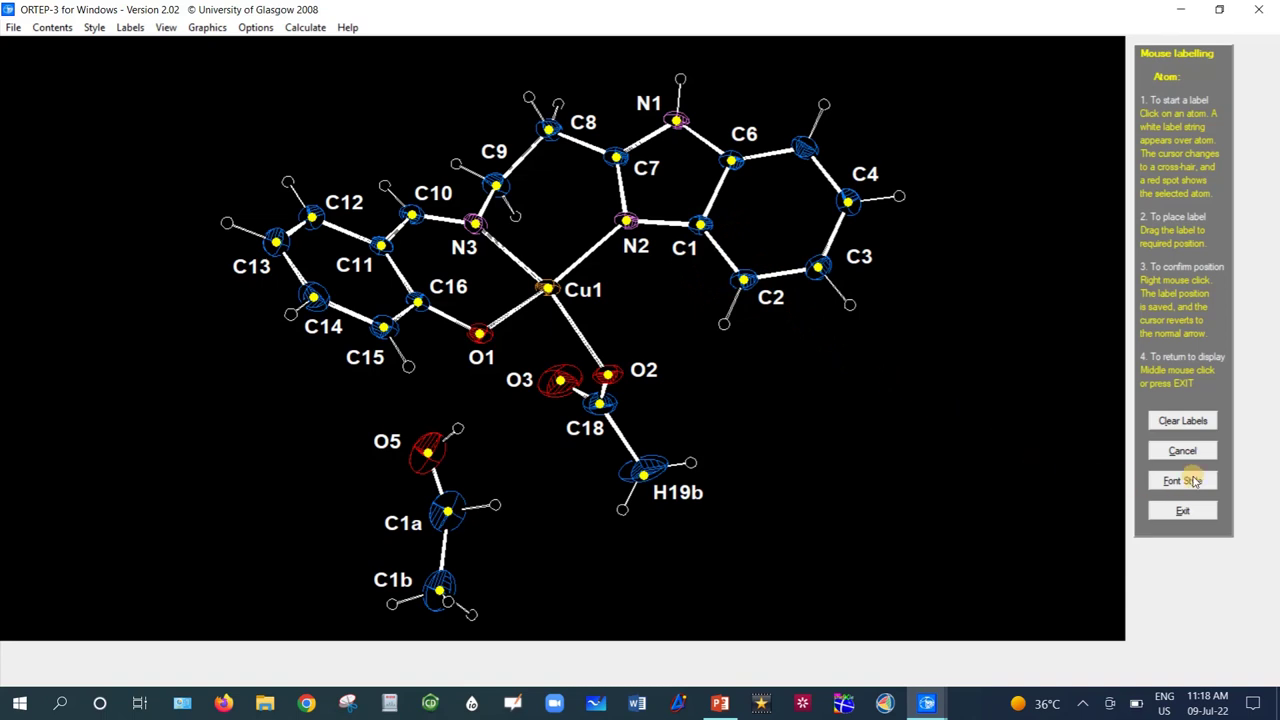
click(1183, 511)
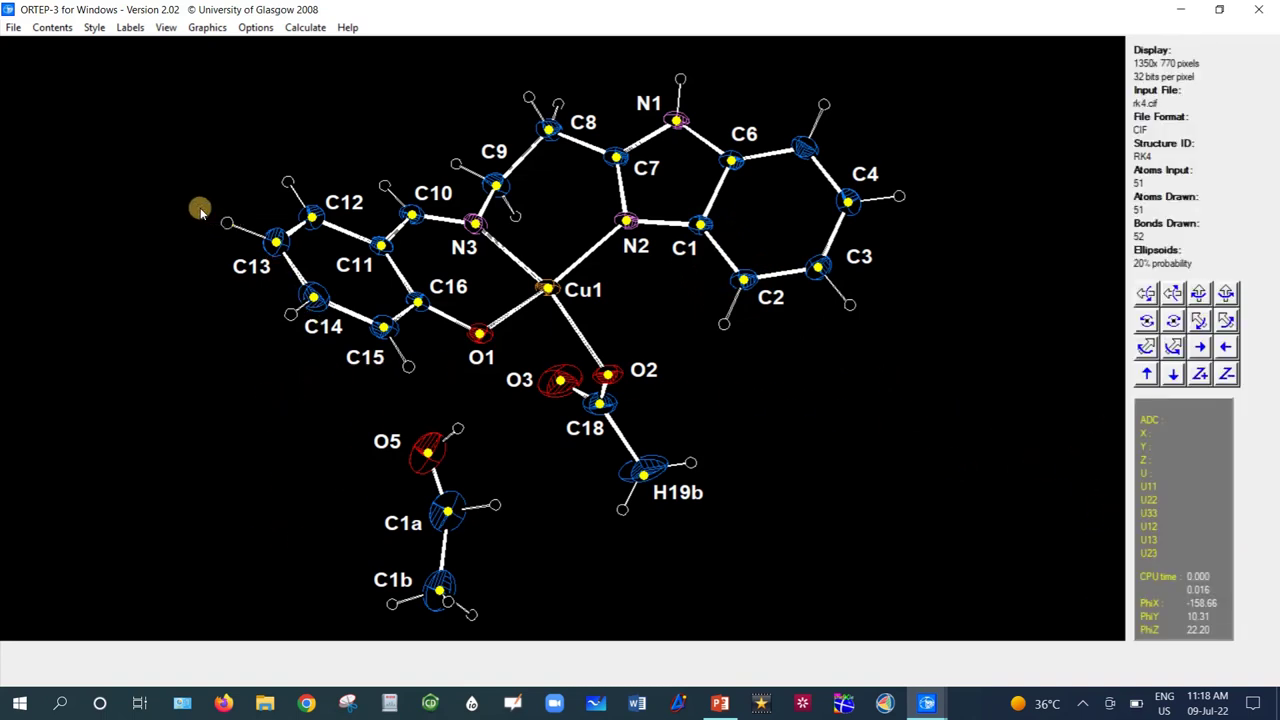
Write the labelled drawing to a colour PostScript file, view it in GSview and close the viewer.
click(13, 27)
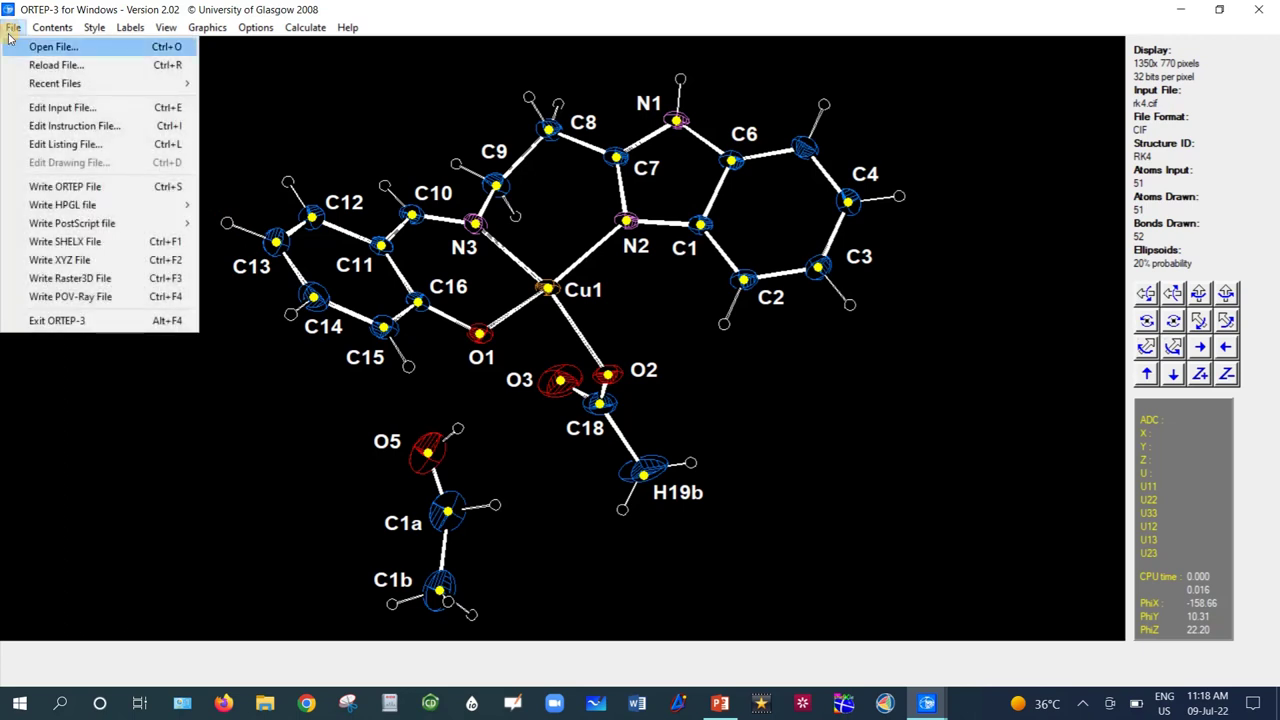
mouse_move(37, 204)
mouse_move(45, 231)
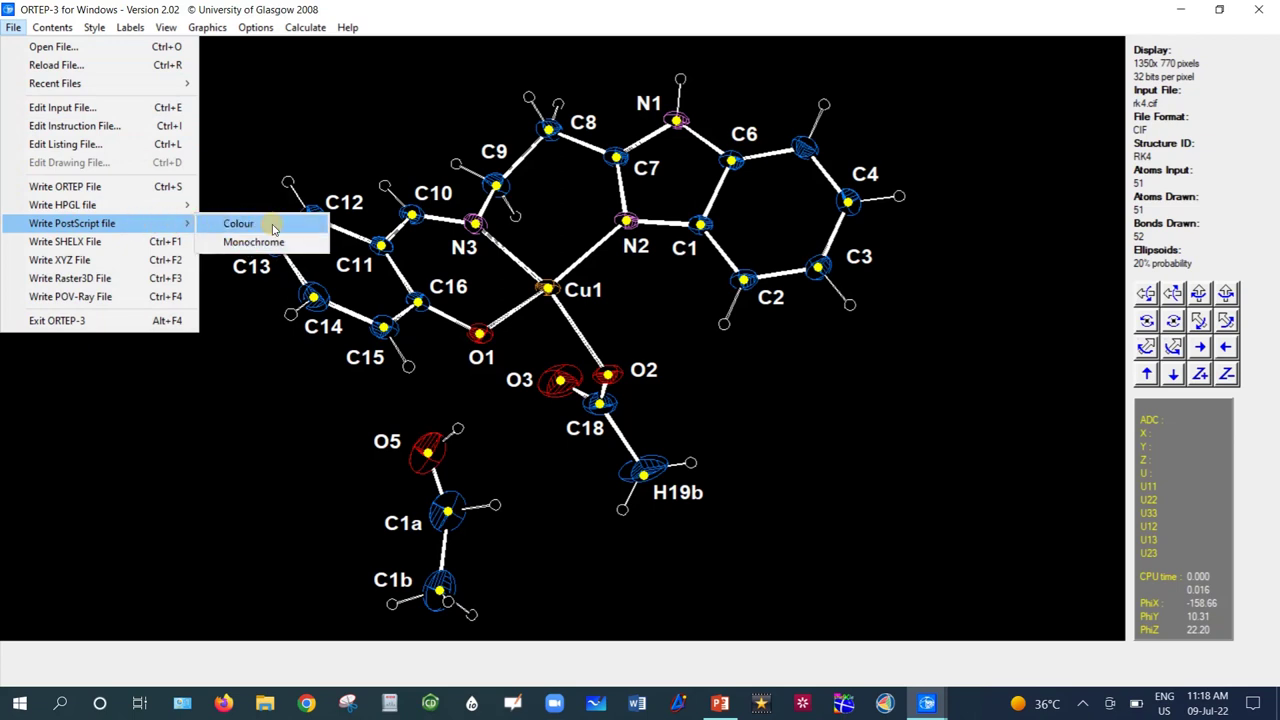
click(240, 226)
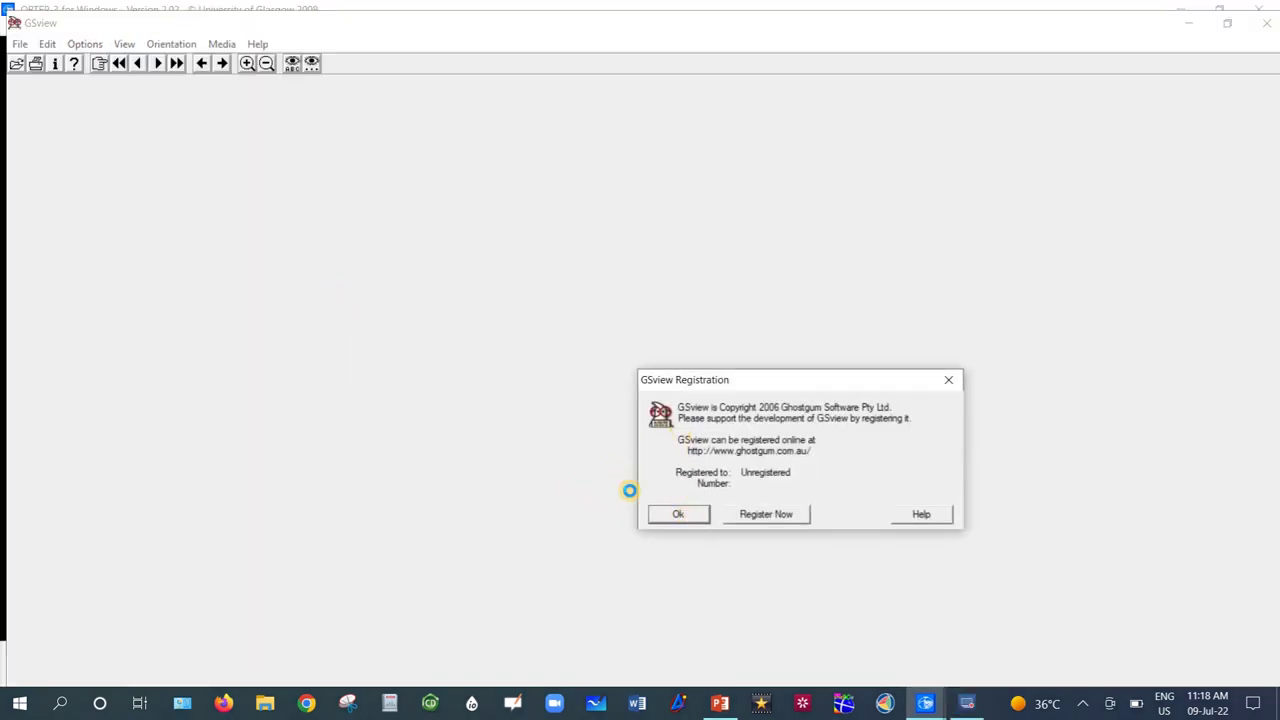
click(677, 516)
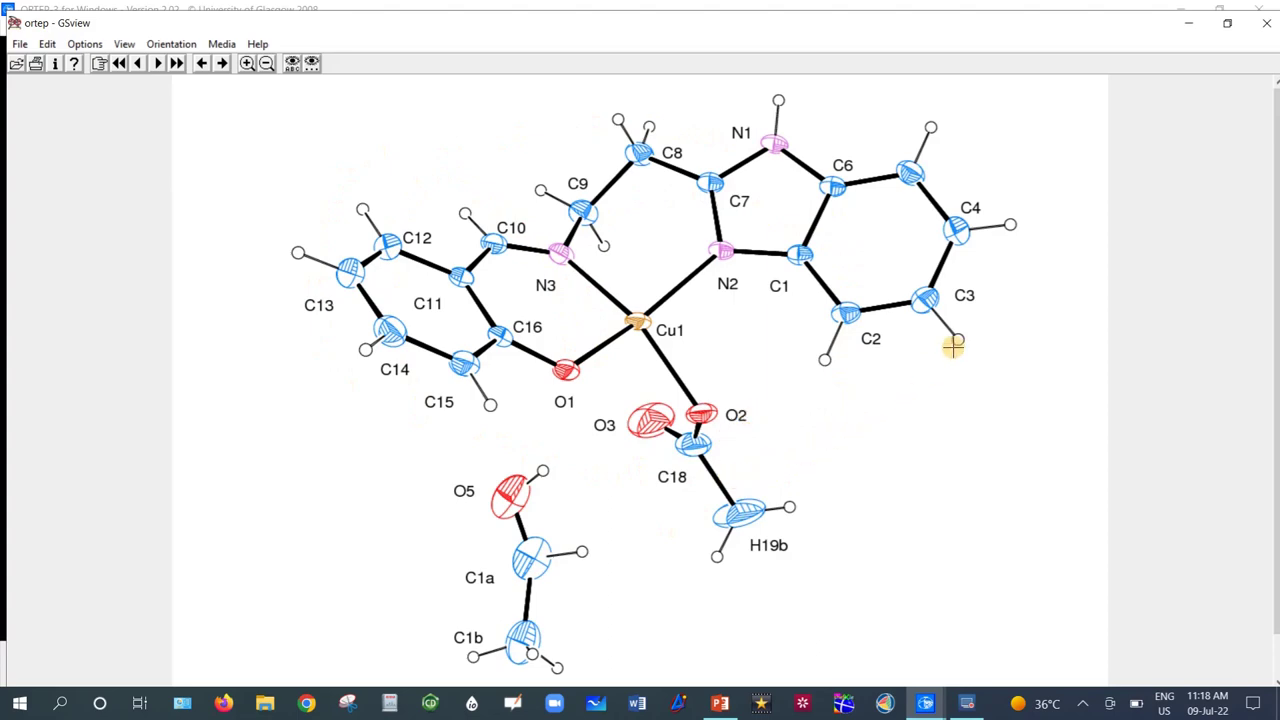
click(1266, 22)
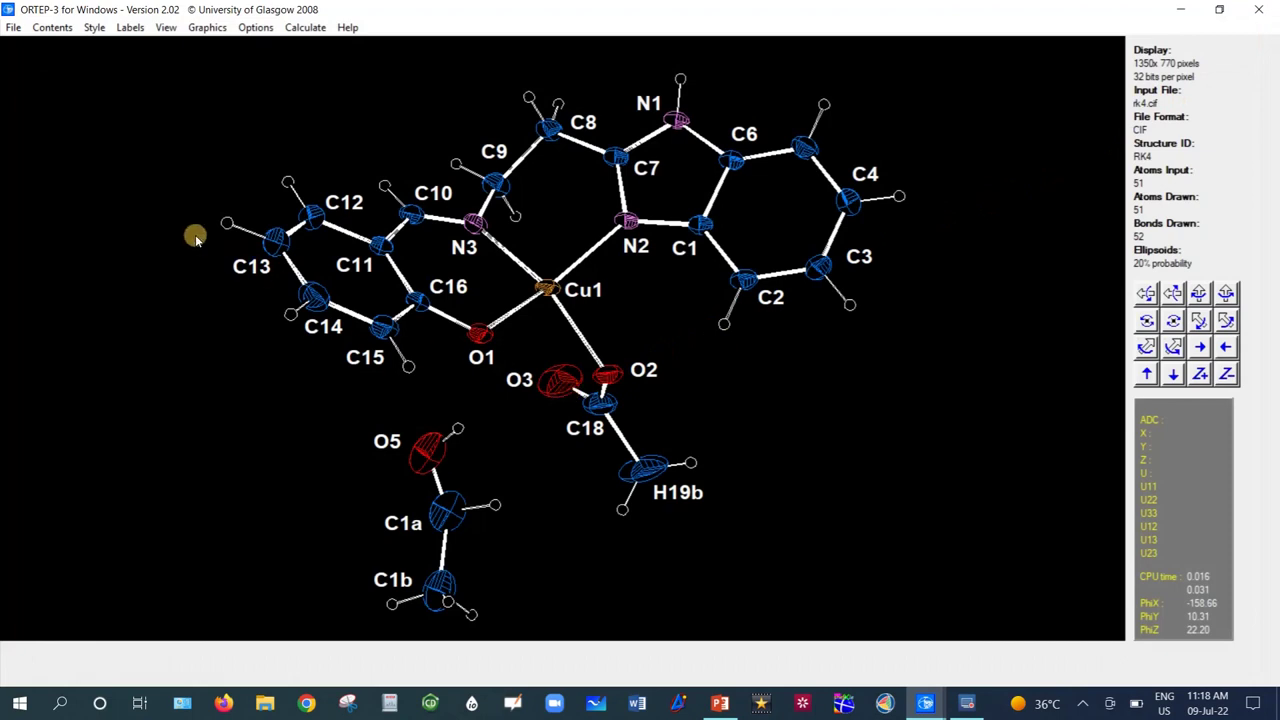
Write the labelled drawing to a monochrome PostScript file, view it in GSview and close the viewer.
click(13, 27)
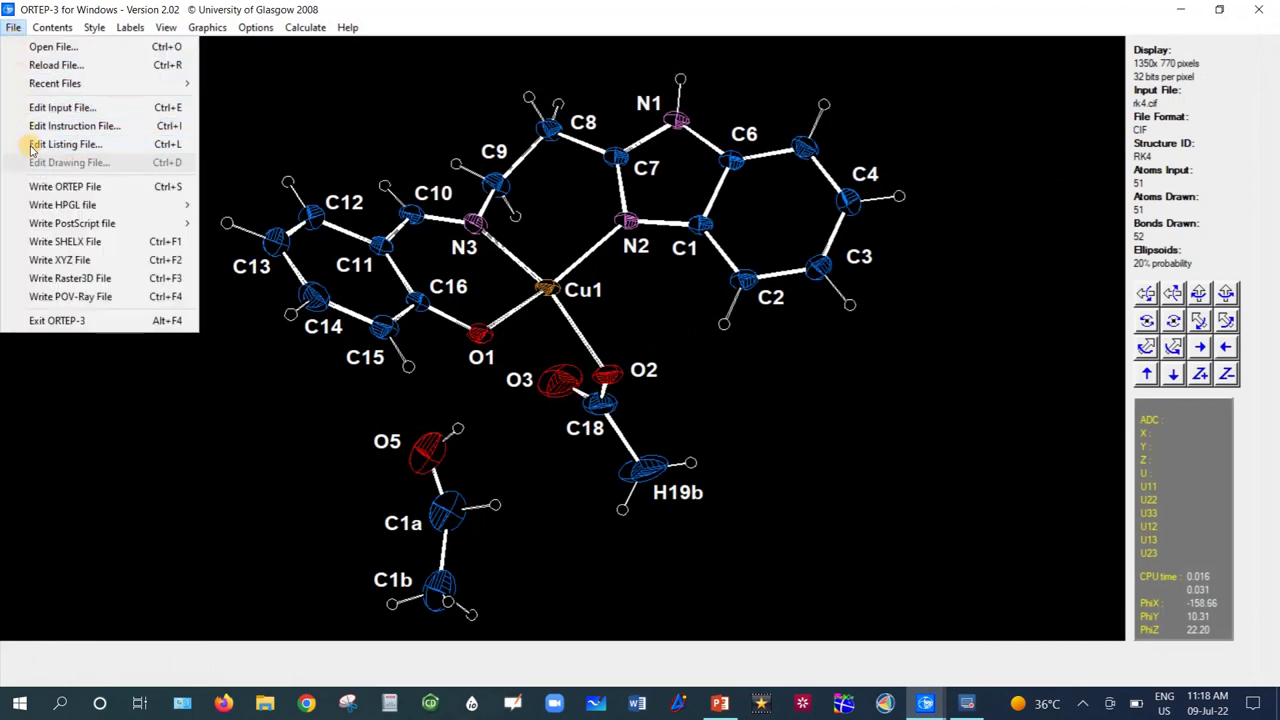
mouse_move(132, 229)
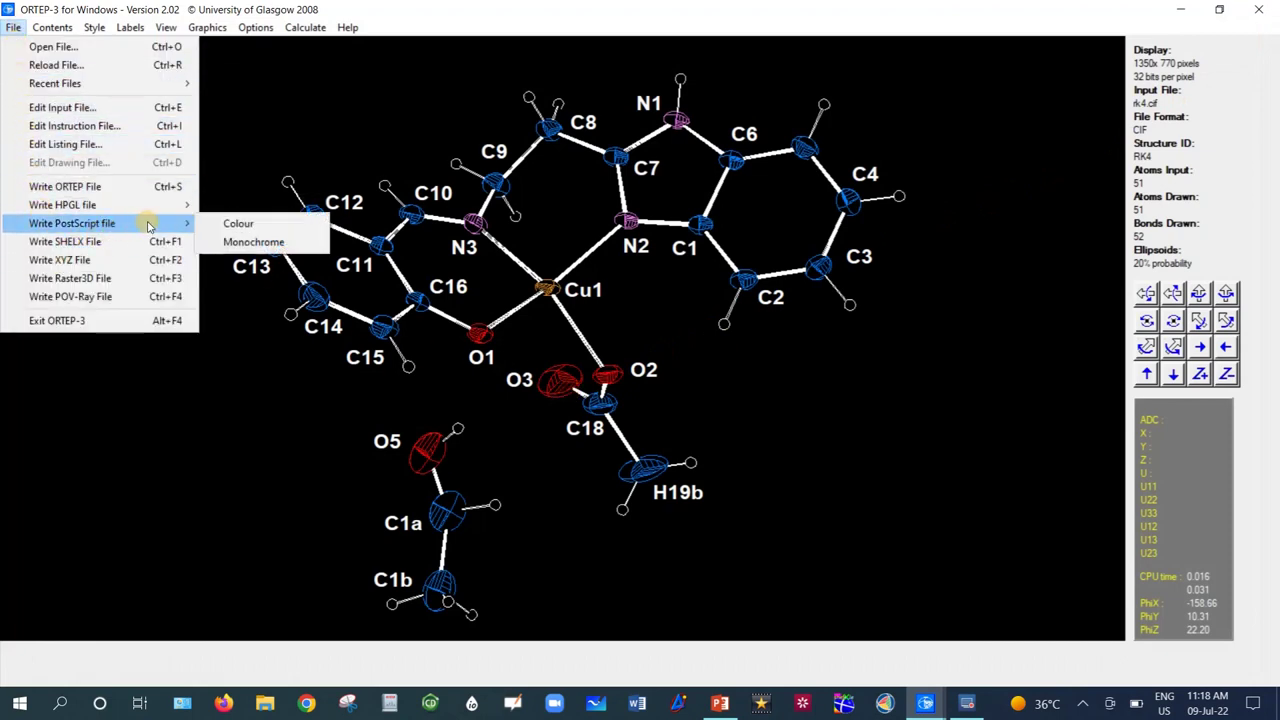
click(258, 242)
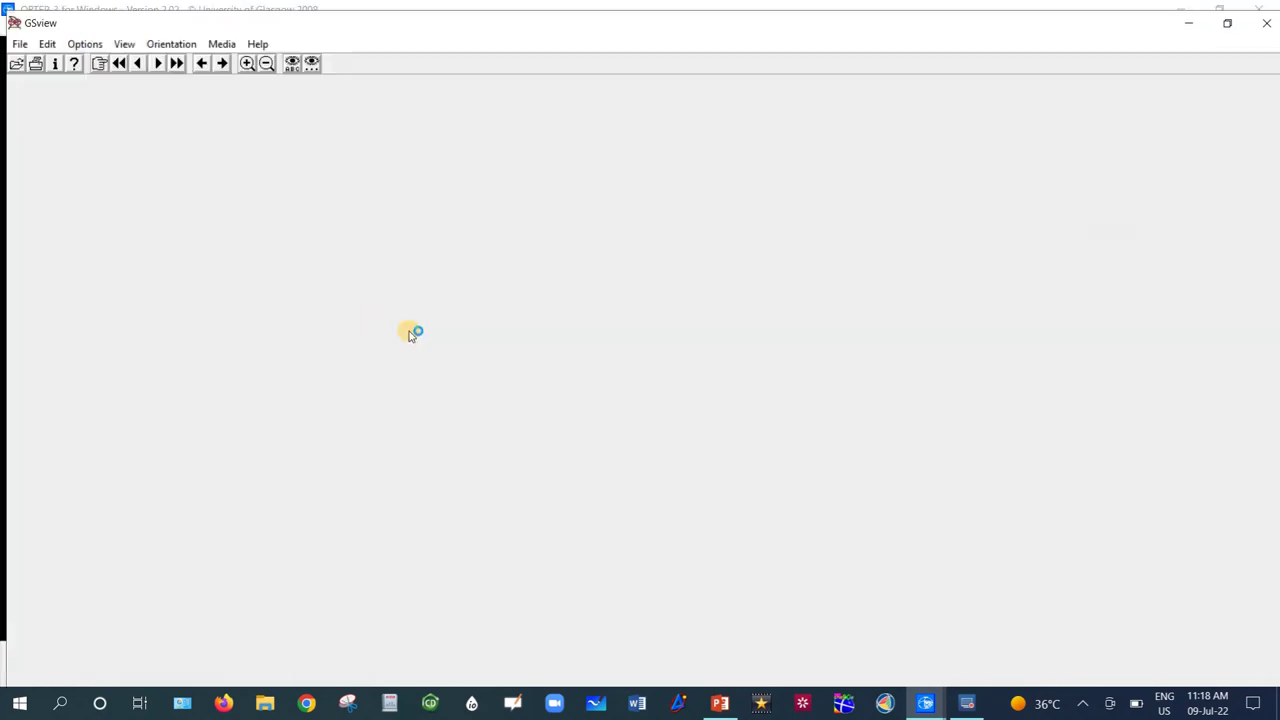
click(679, 514)
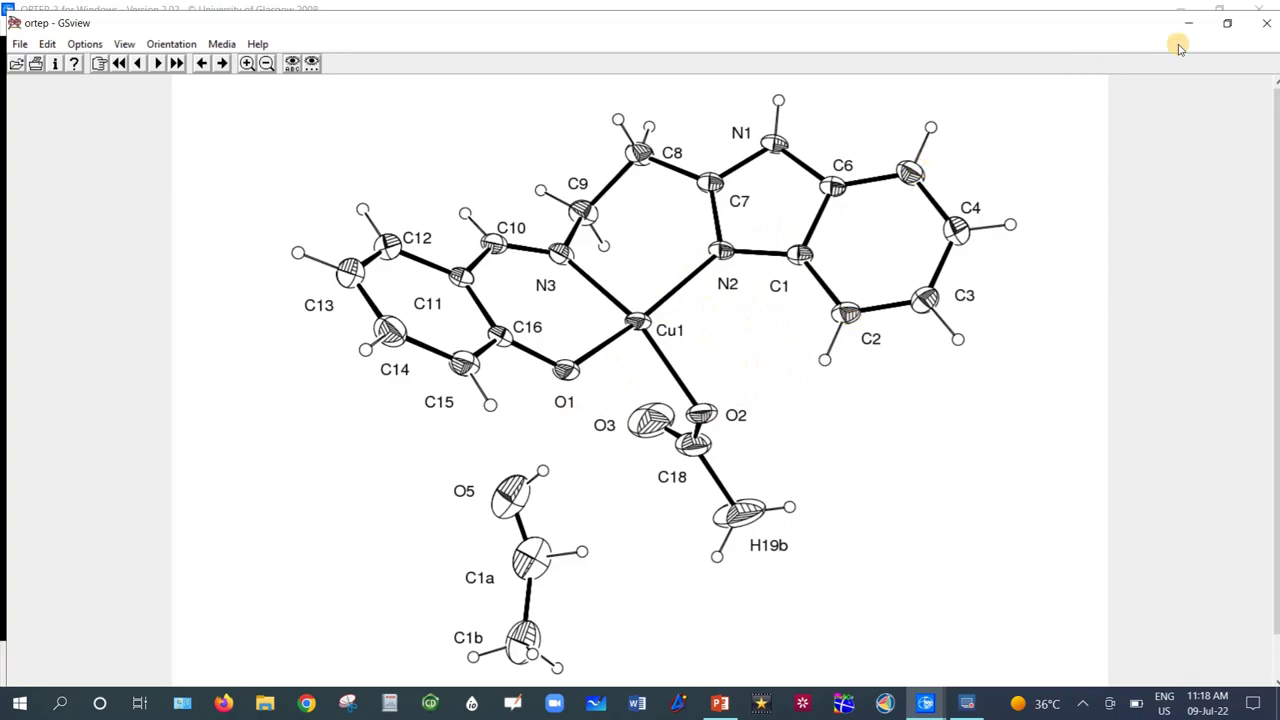
click(1268, 24)
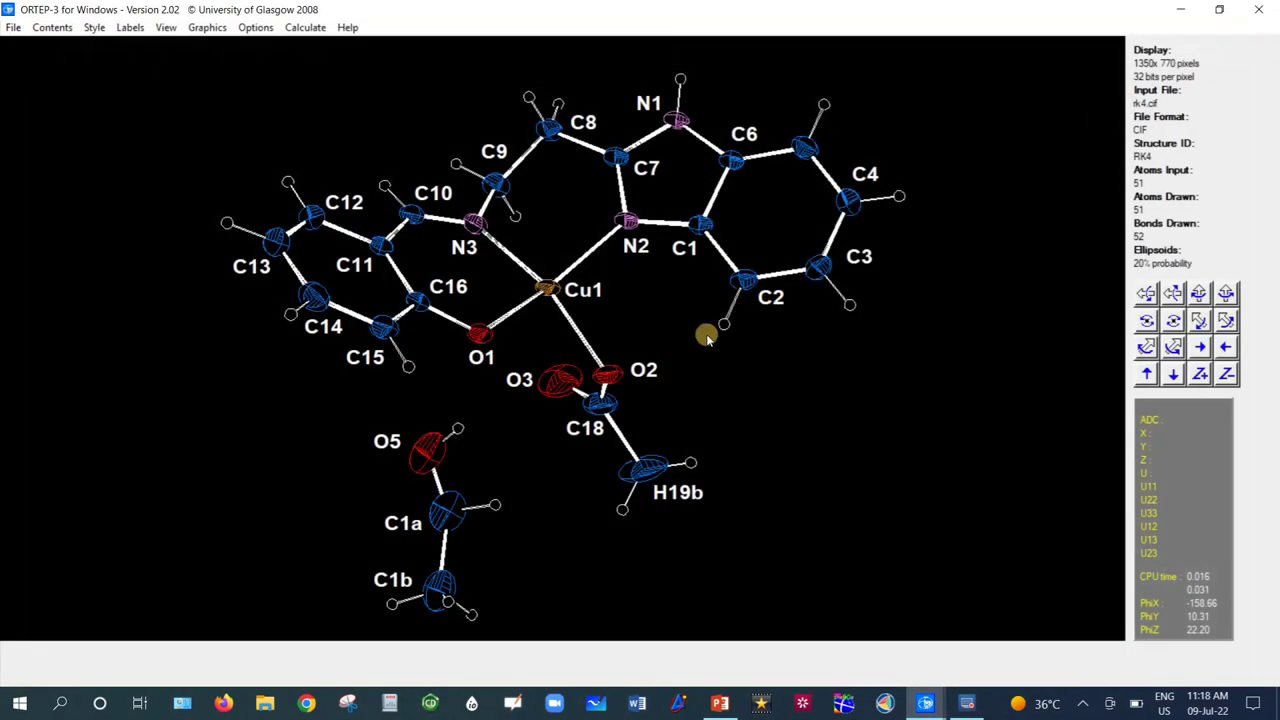
Set the ellipsoid colour of the carbon atoms to Gray in the element style settings.
right_click(756, 392)
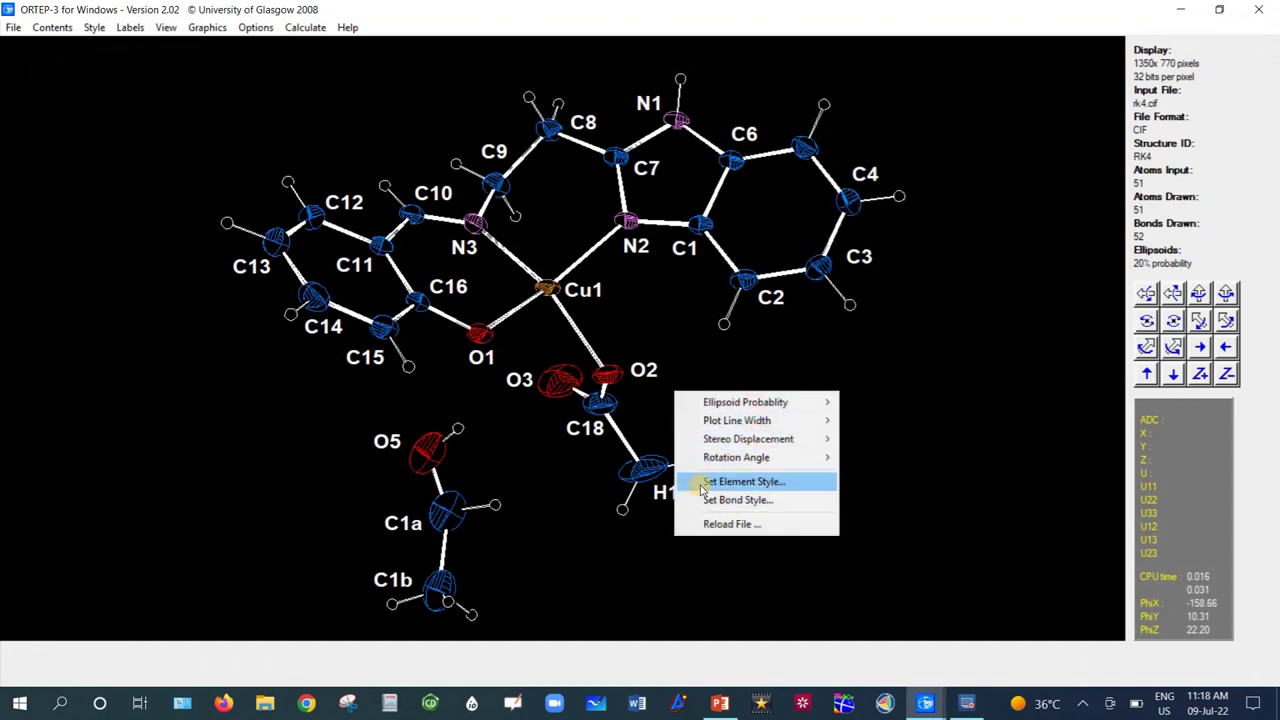
click(768, 486)
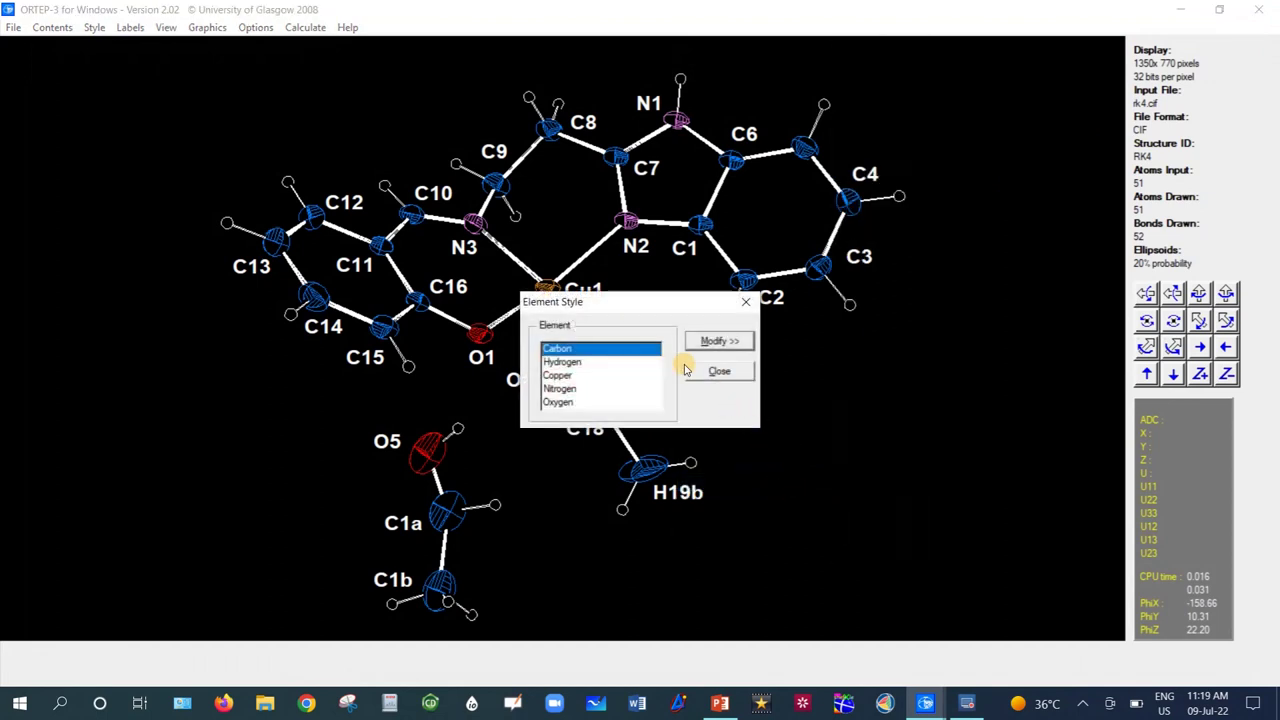
click(719, 342)
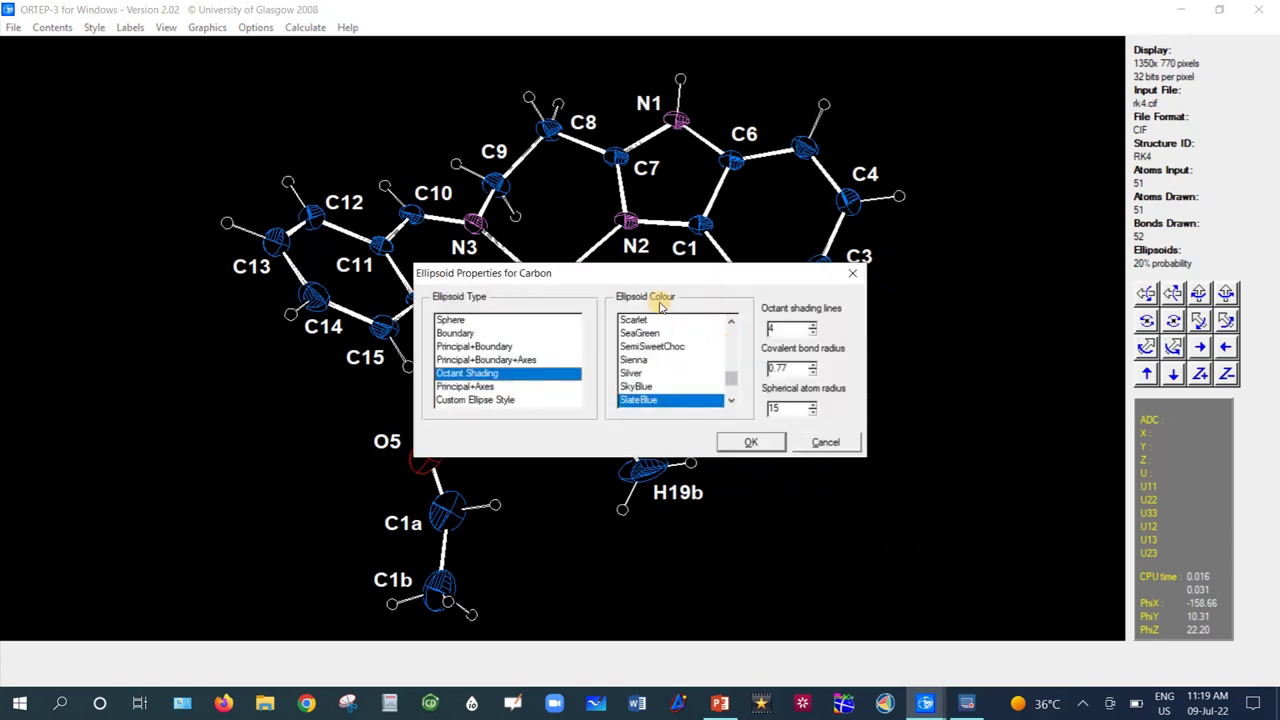
drag(606, 270, 816, 262)
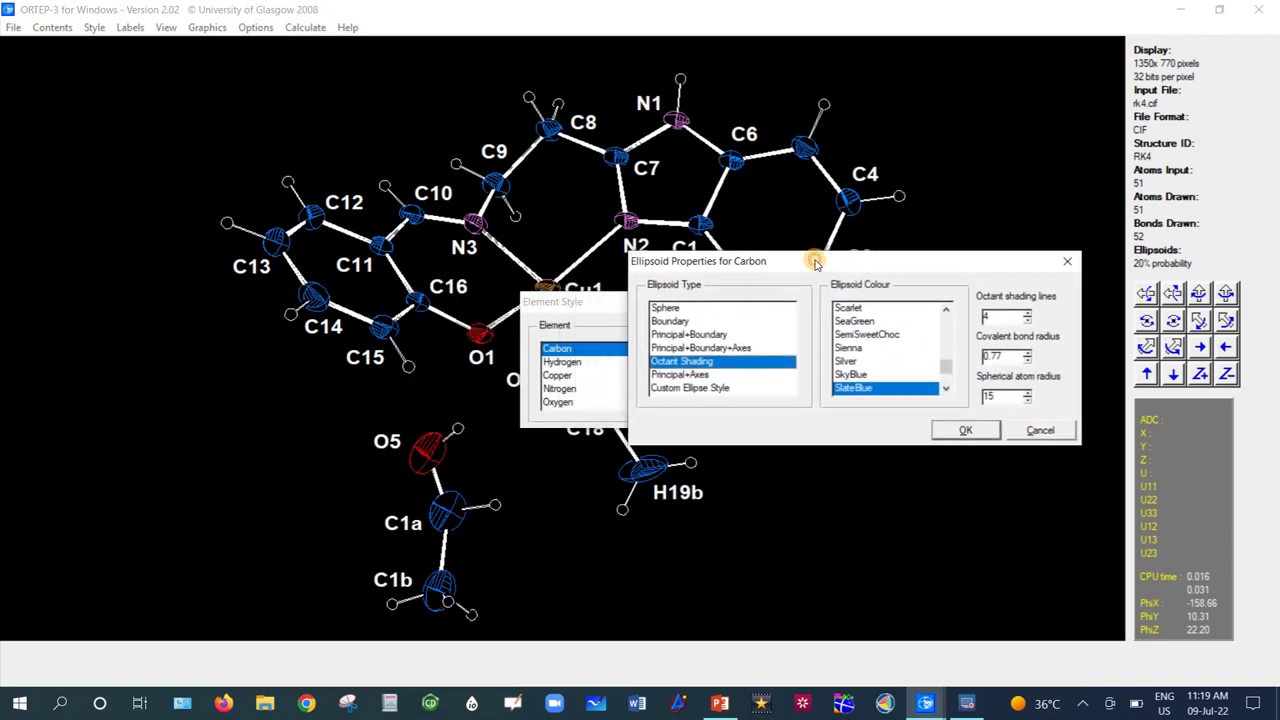
drag(944, 366, 946, 318)
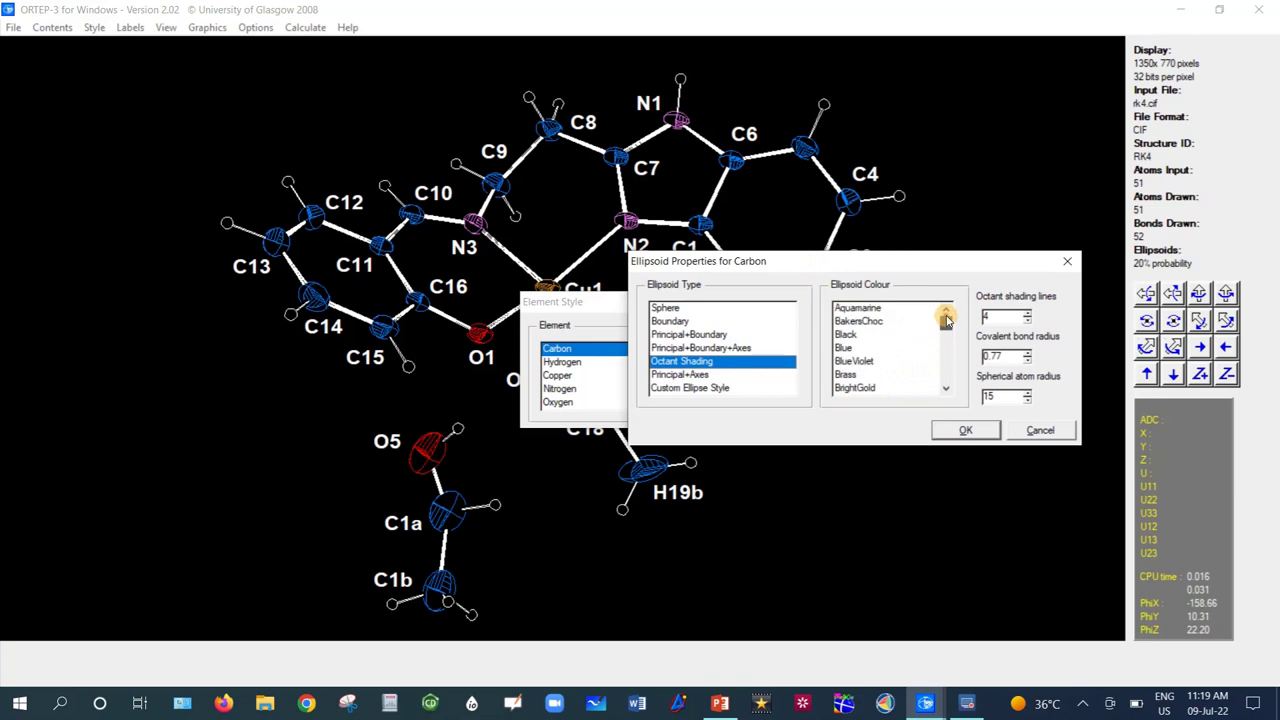
click(944, 390)
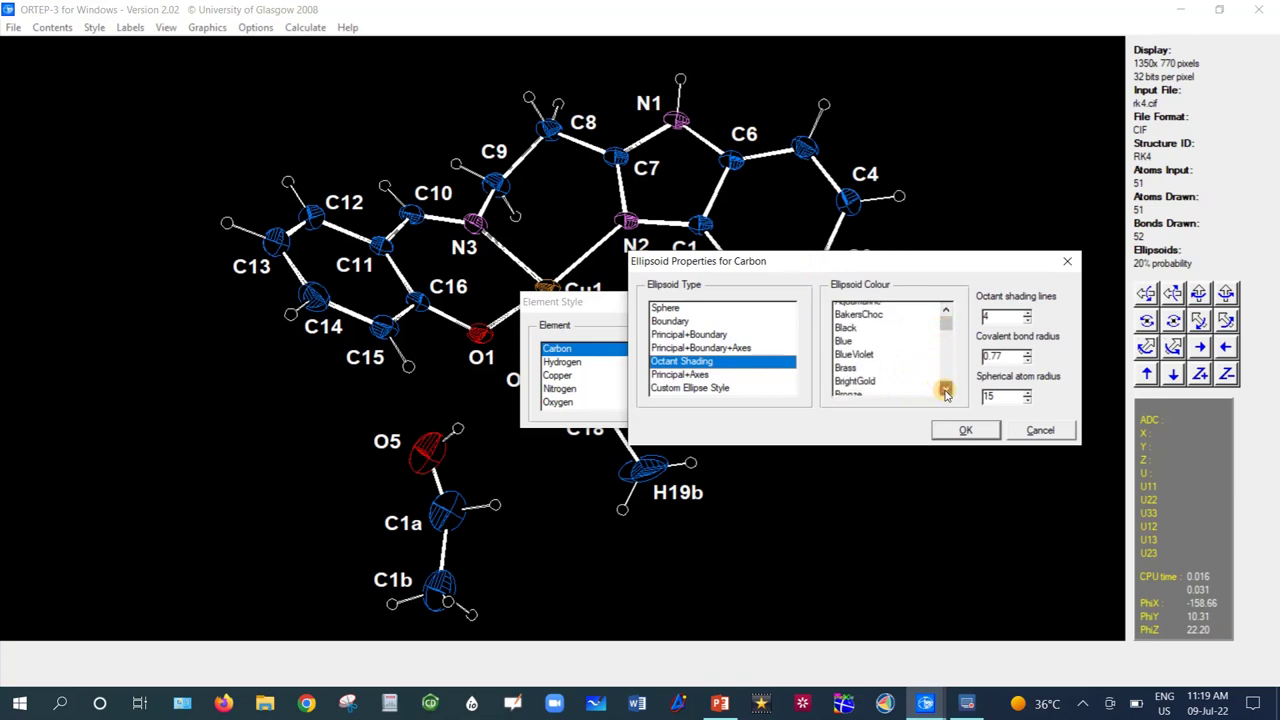
click(944, 390)
click(944, 390)
click(944, 390)
drag(950, 328, 944, 336)
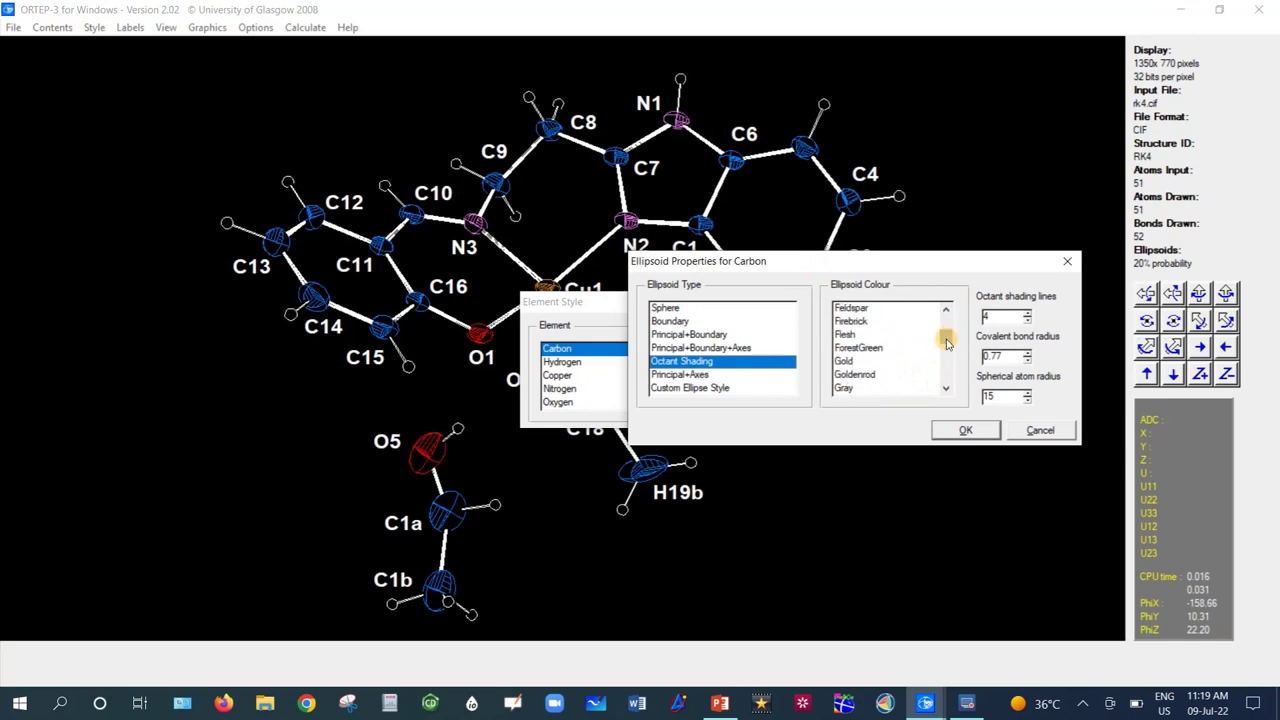
click(852, 389)
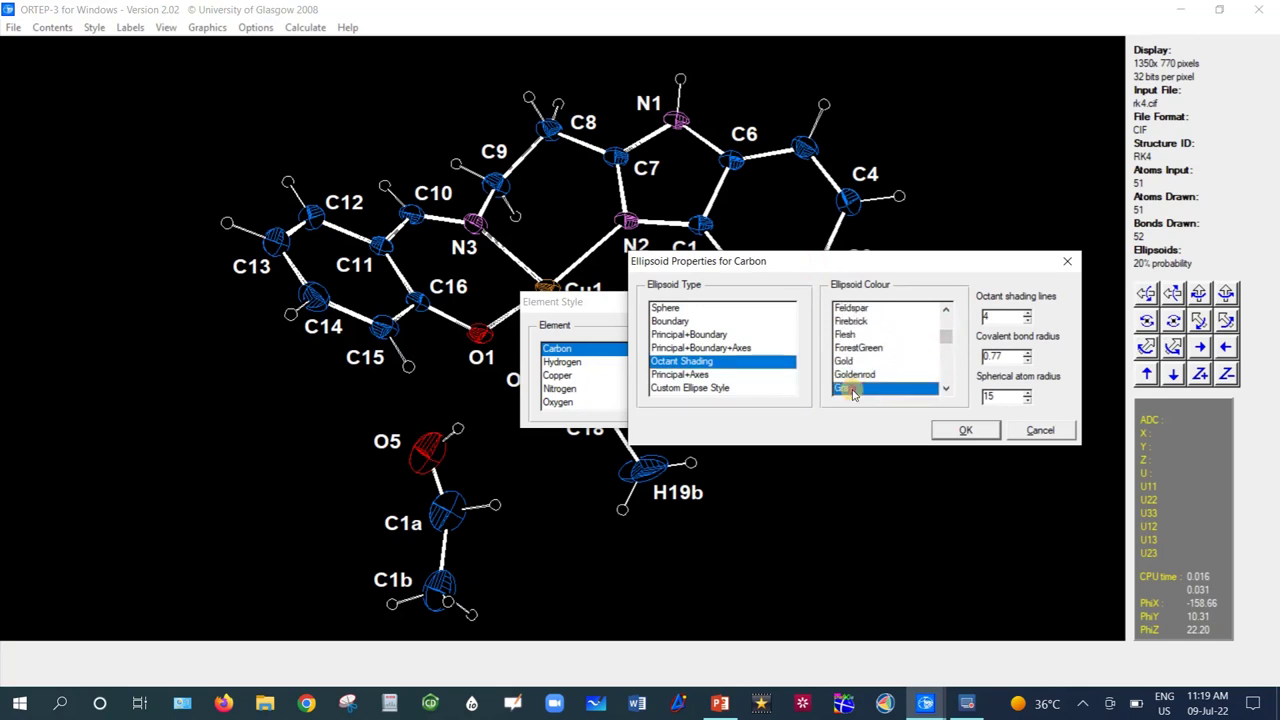
click(966, 431)
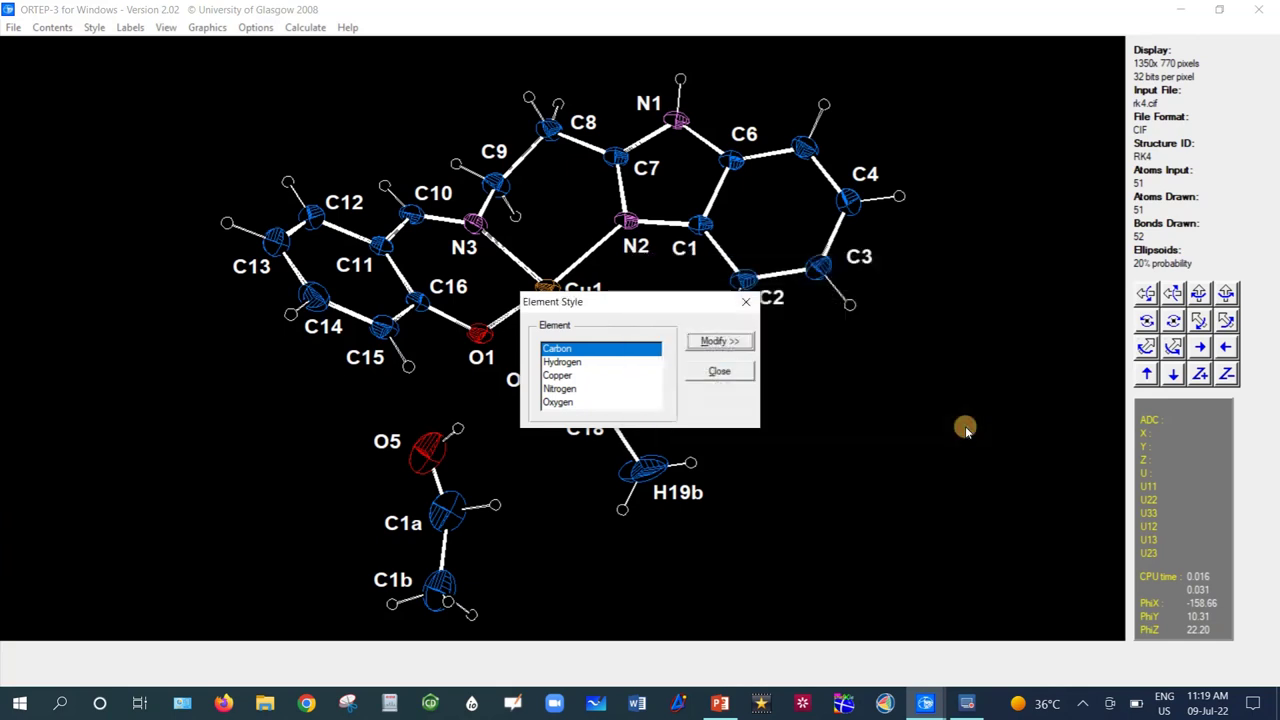
Set the ellipsoid colour of the copper atom to Cyan in the element style settings.
click(557, 376)
click(717, 344)
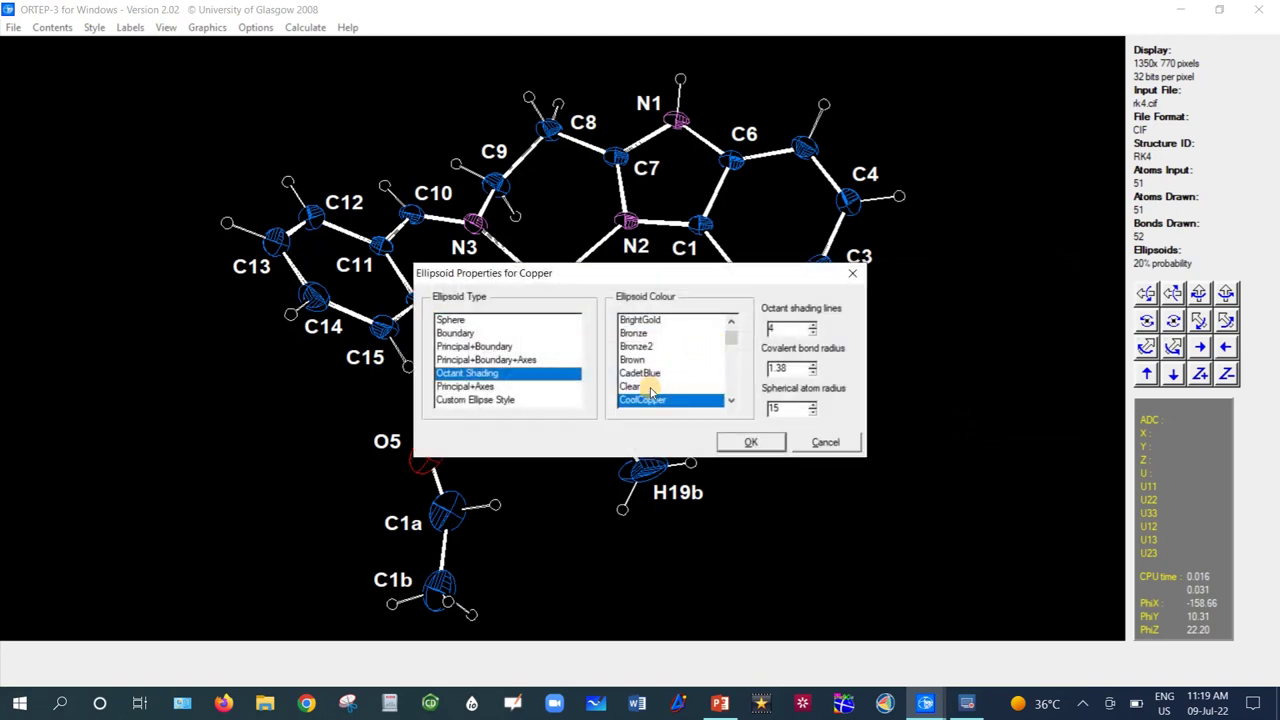
scroll(697, 383, down, 3)
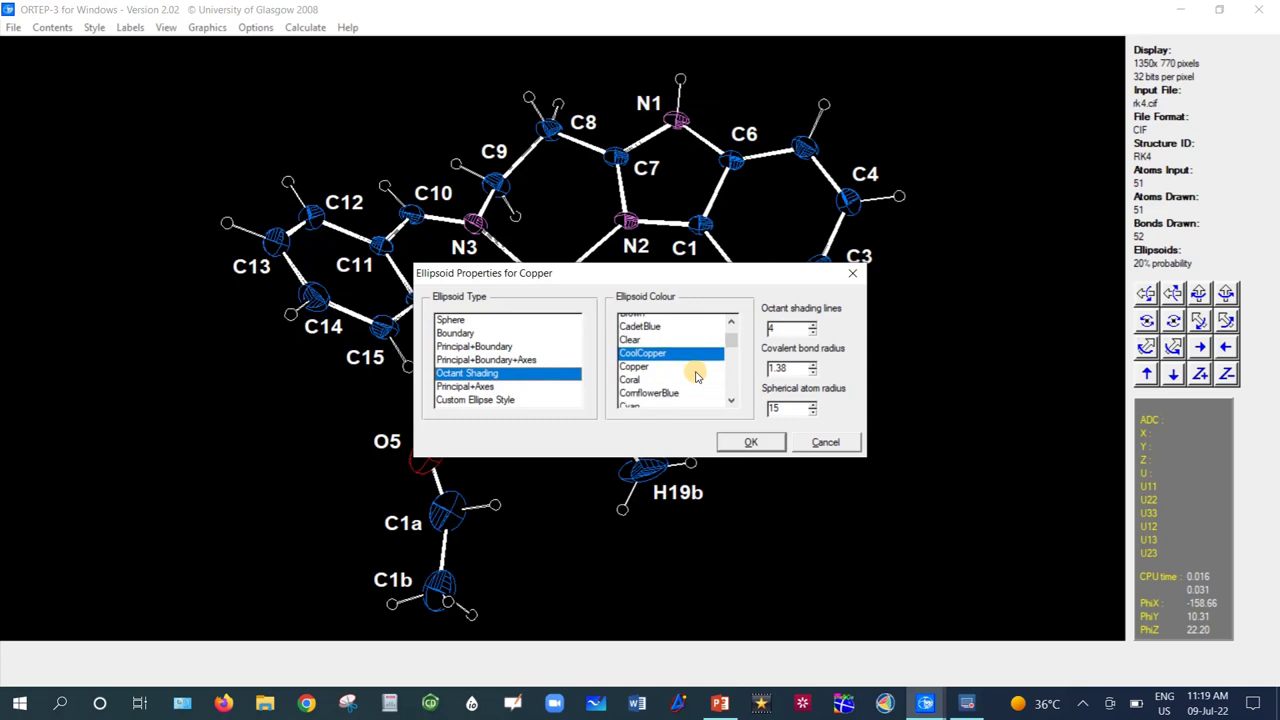
click(637, 336)
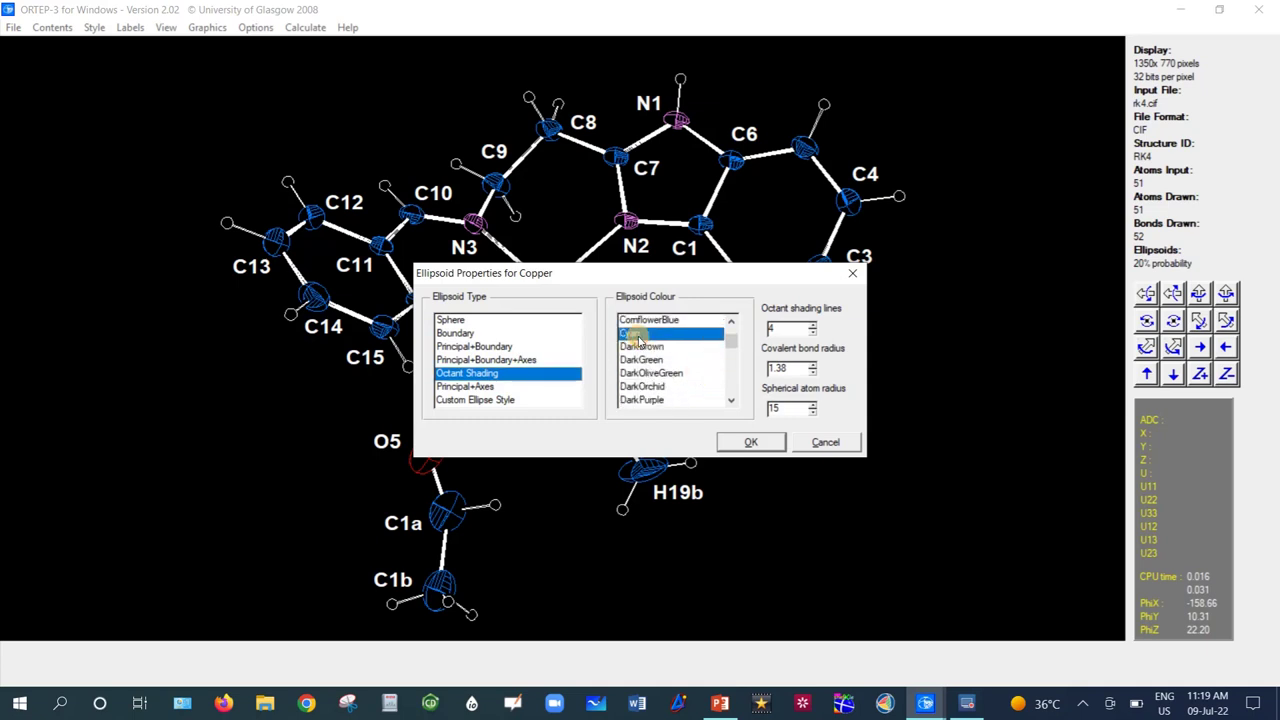
click(749, 441)
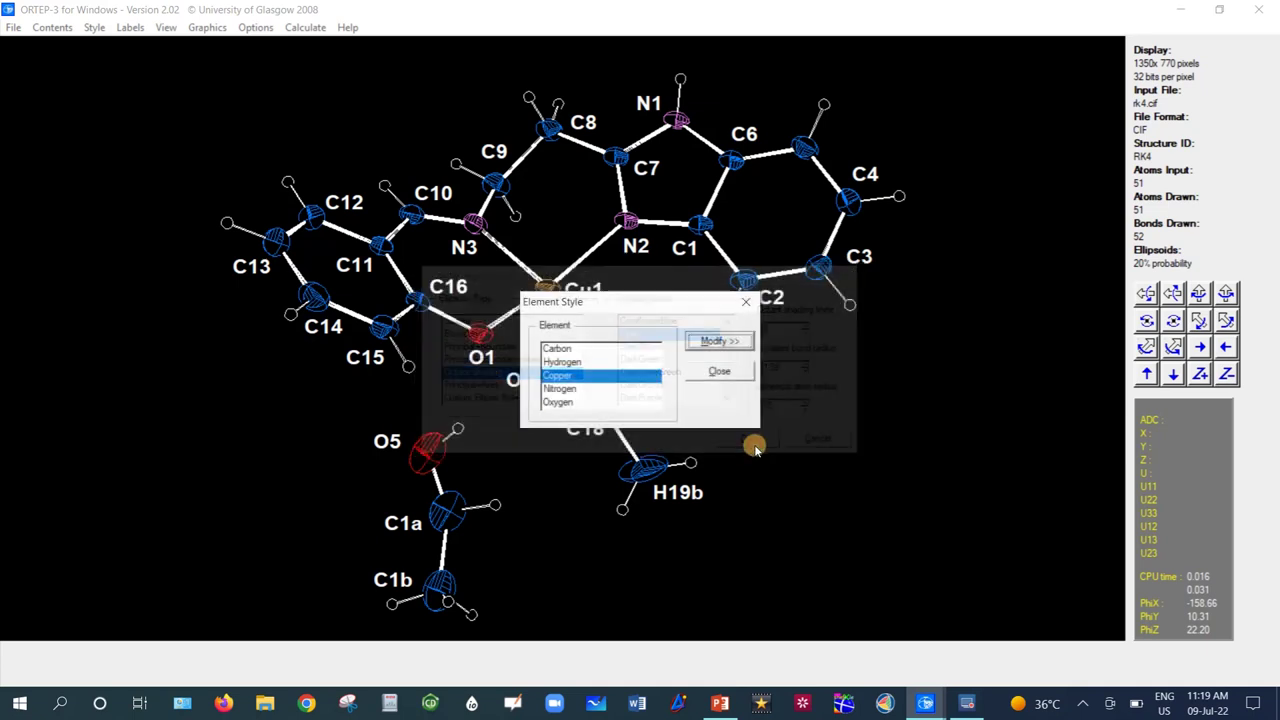
Set the ellipsoid colour of the nitrogen atoms to Blue and close the element style settings.
click(572, 389)
click(728, 343)
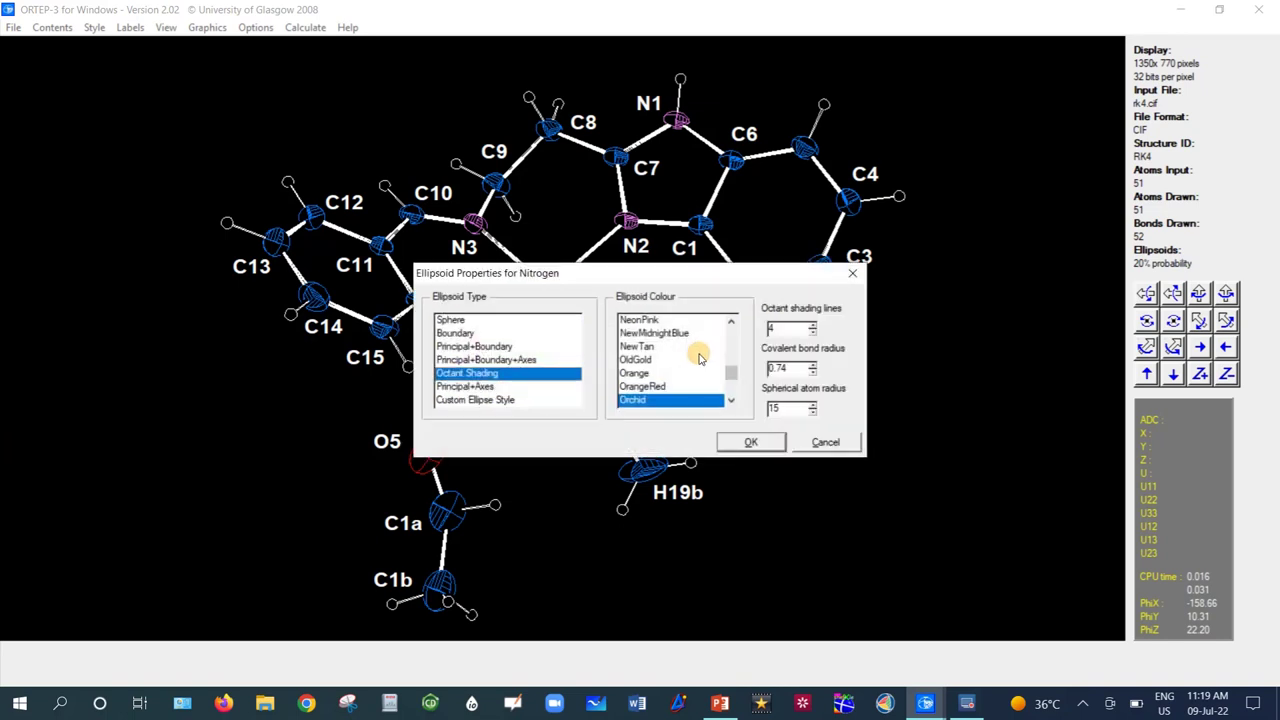
drag(729, 368, 731, 334)
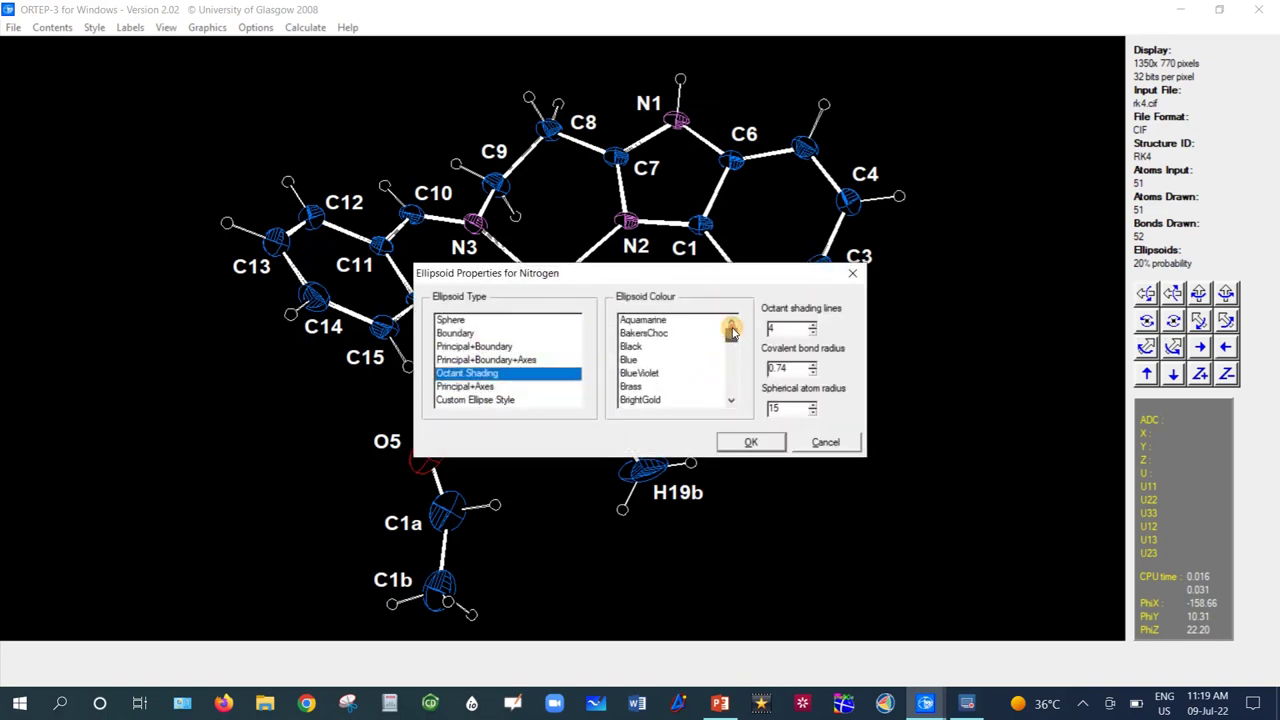
click(628, 360)
click(763, 447)
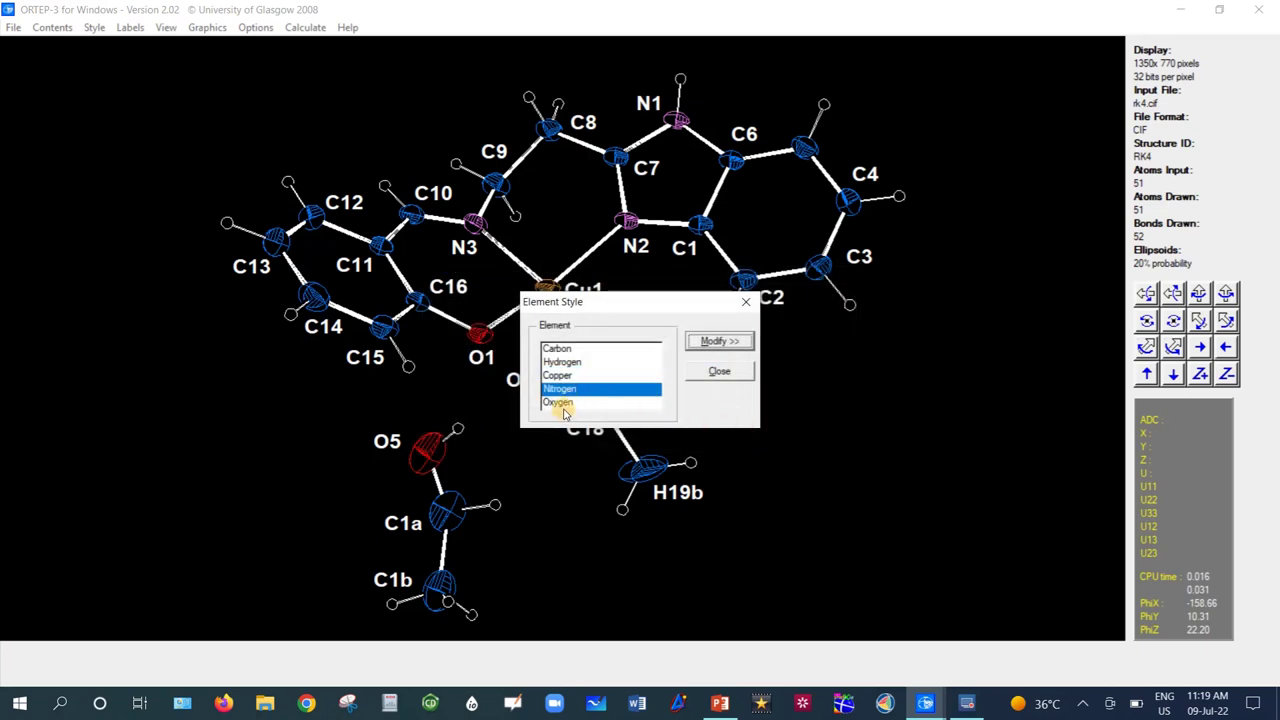
click(718, 373)
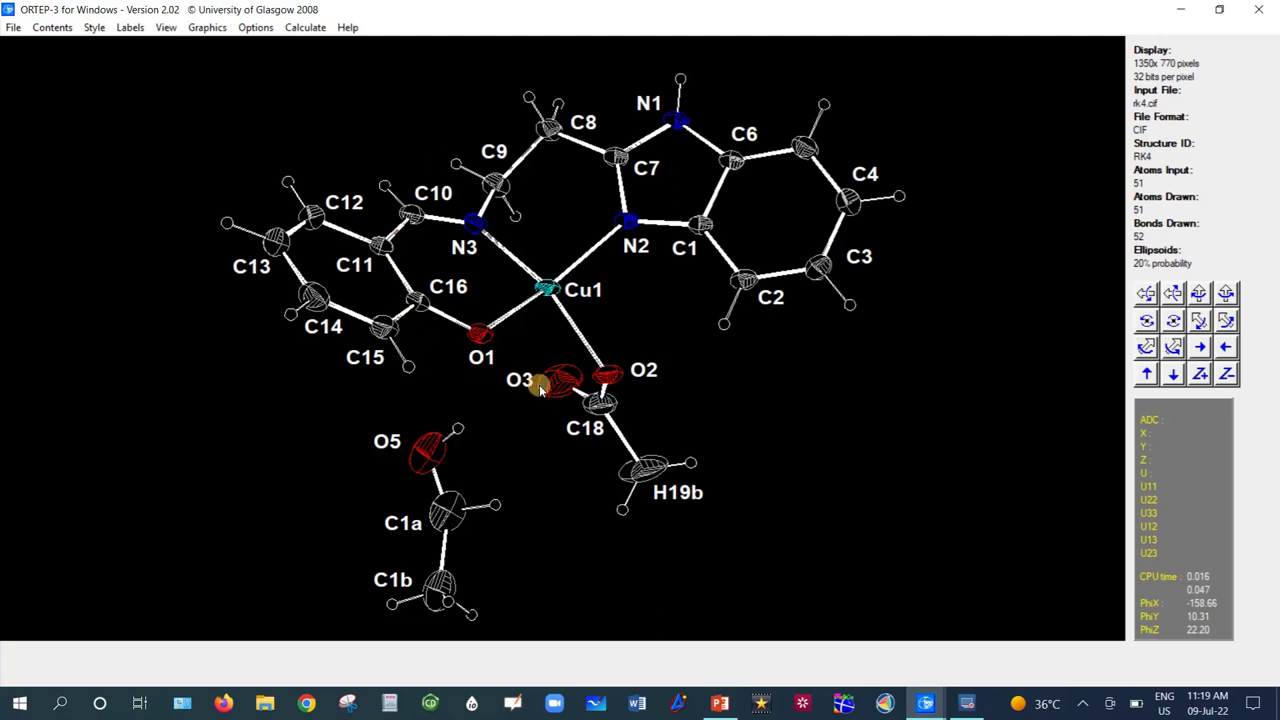
Write the recoloured drawing to a colour PostScript file, view it in GSview and close the viewer.
click(14, 27)
mouse_move(66, 223)
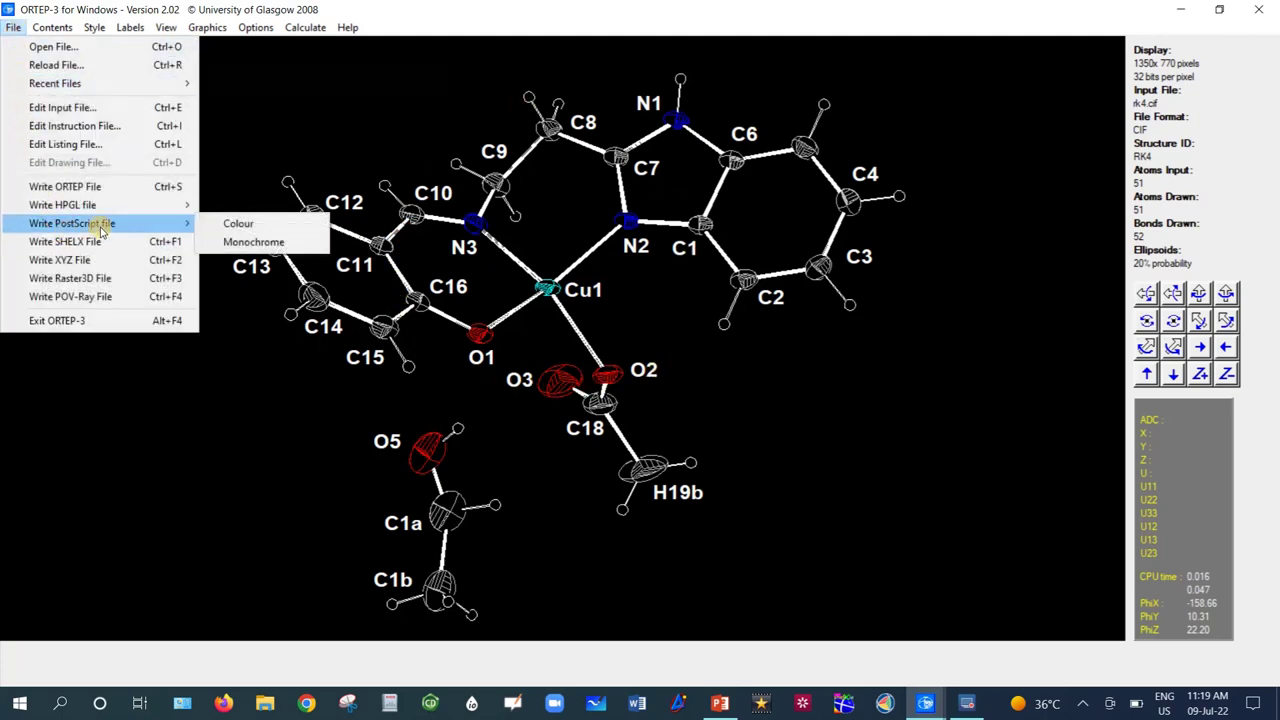
click(239, 224)
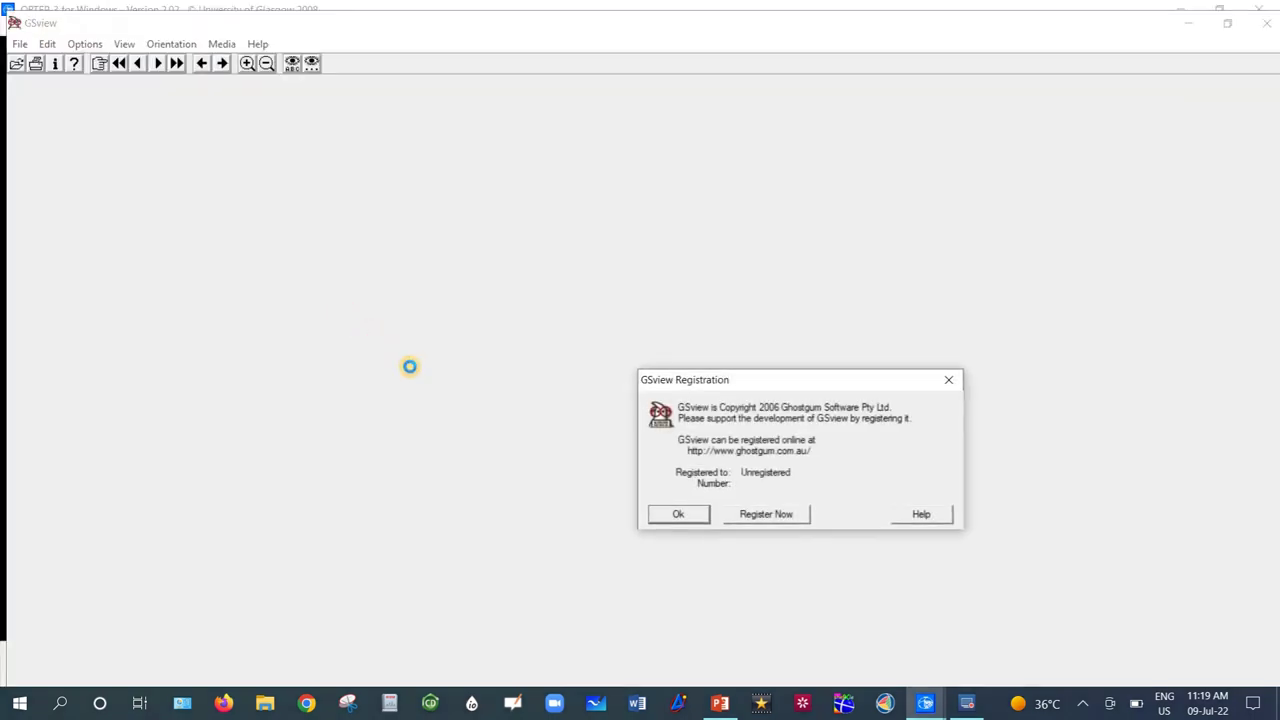
click(679, 512)
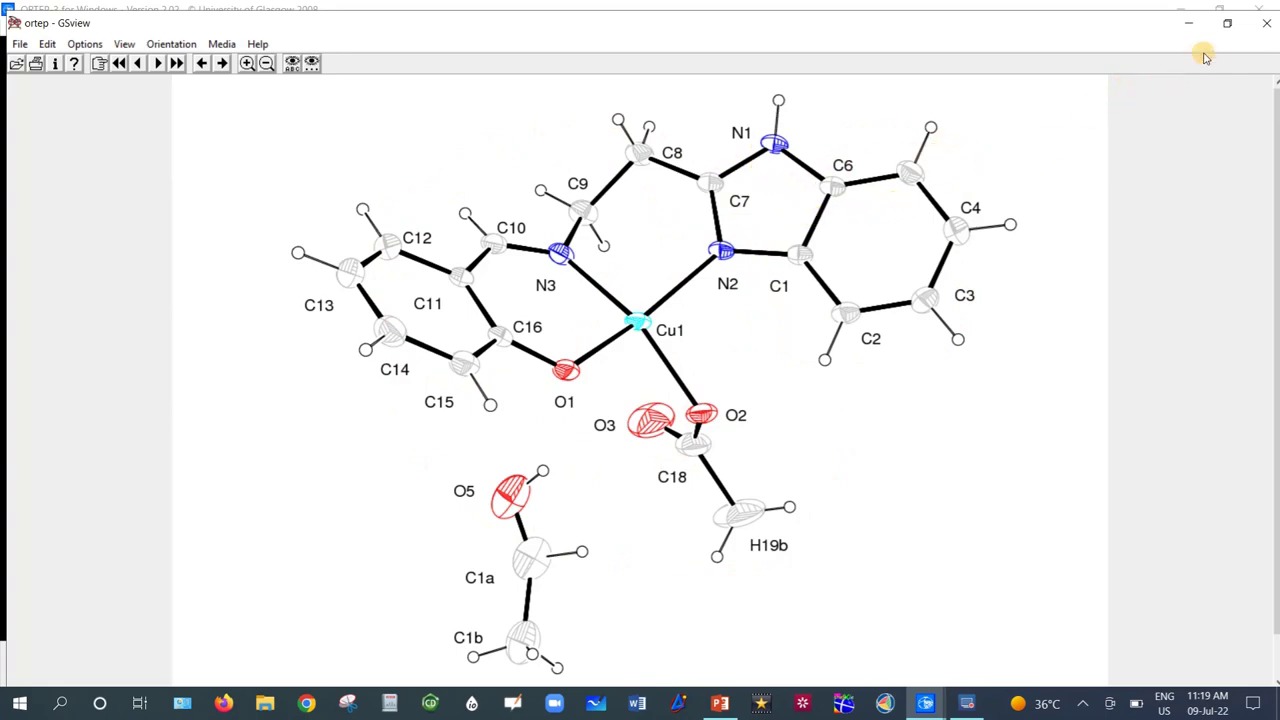
click(1266, 22)
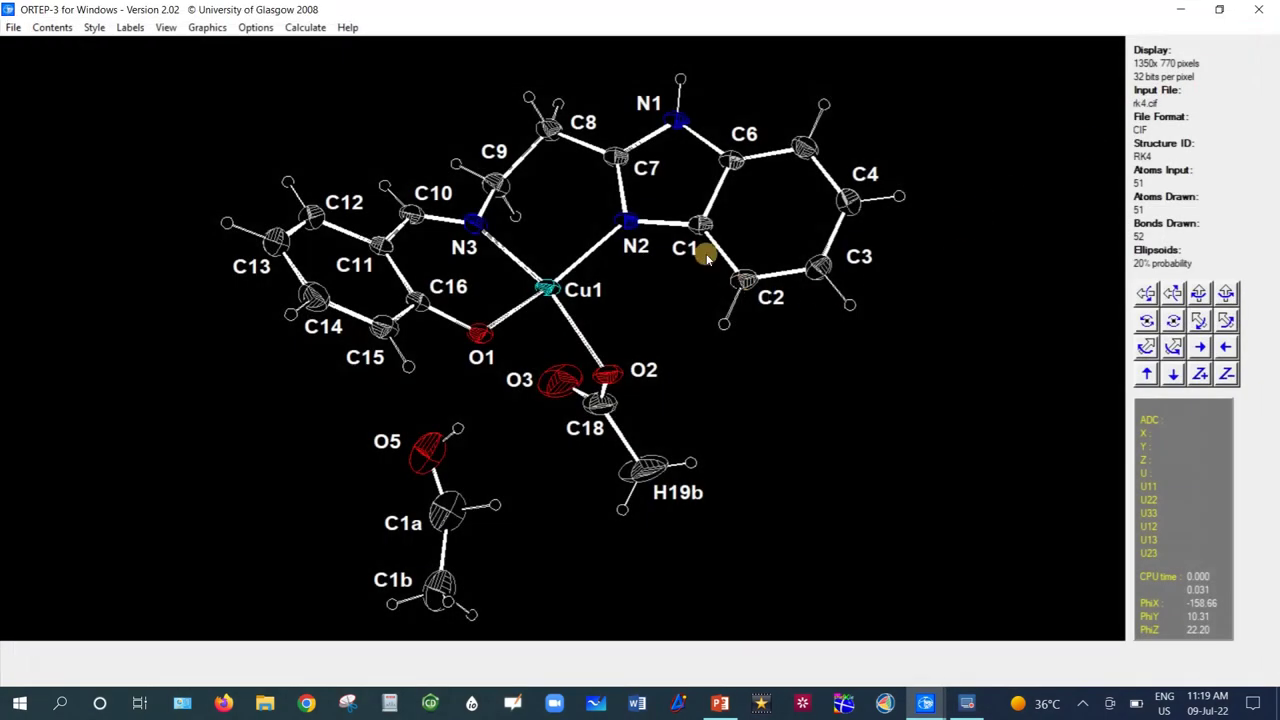
Set the bond colour to Green in the bond style settings, keeping the solid bond type.
right_click(193, 322)
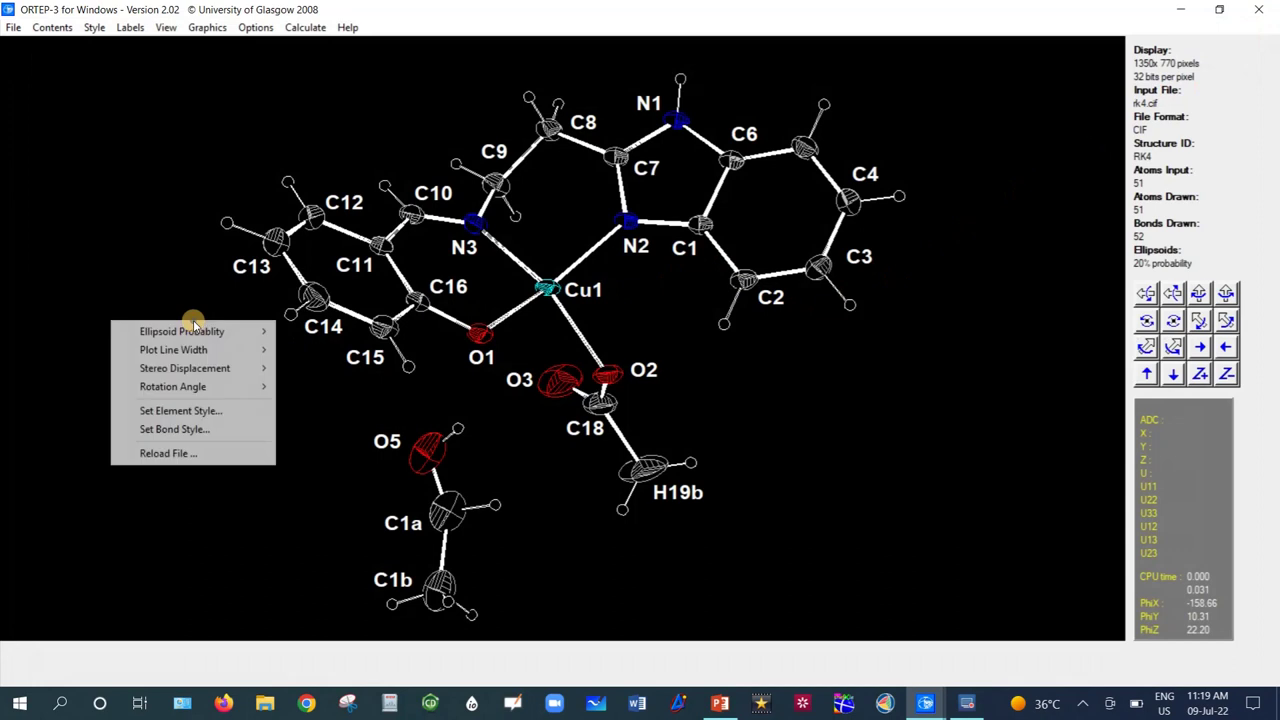
click(170, 430)
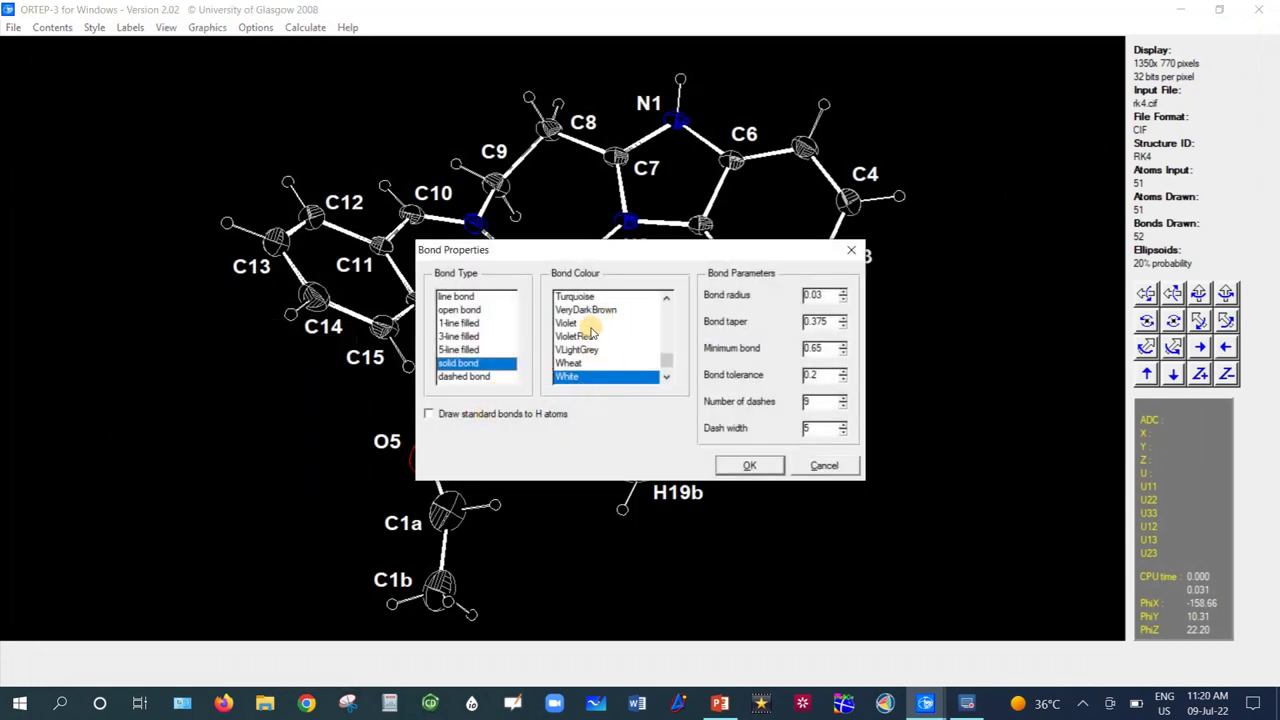
scroll(629, 357, up, 5)
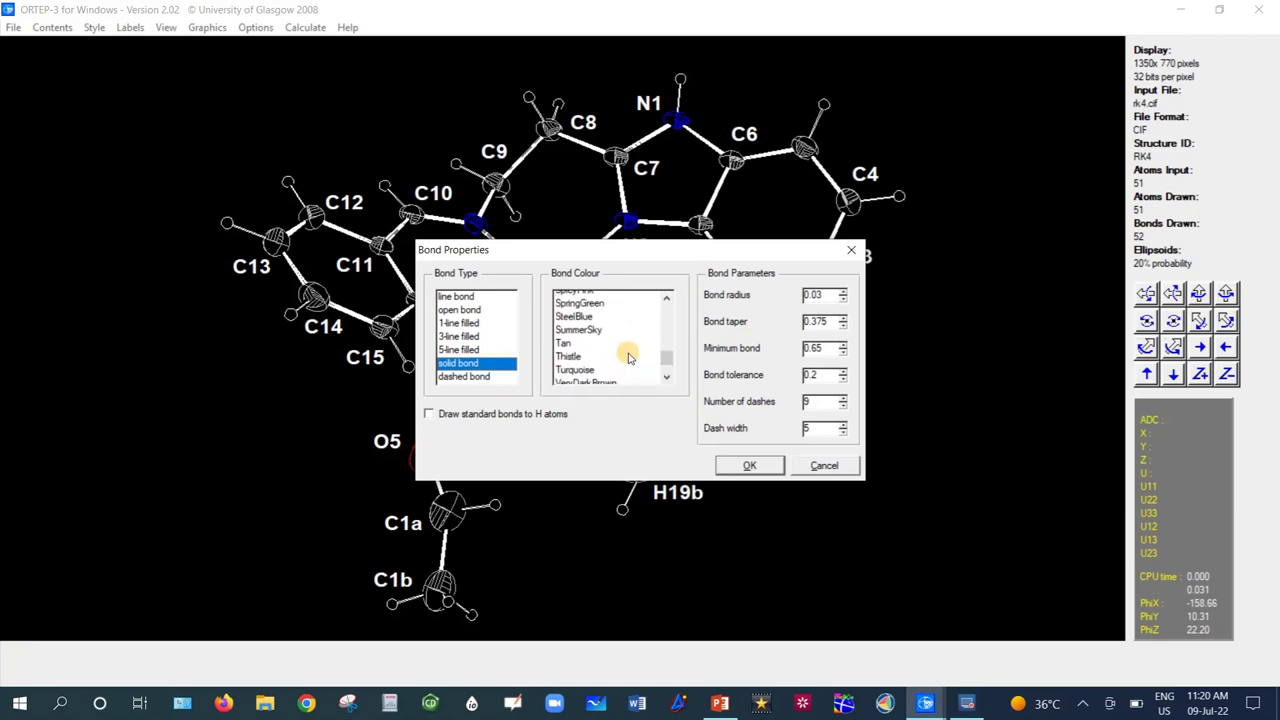
scroll(629, 357, up, 4)
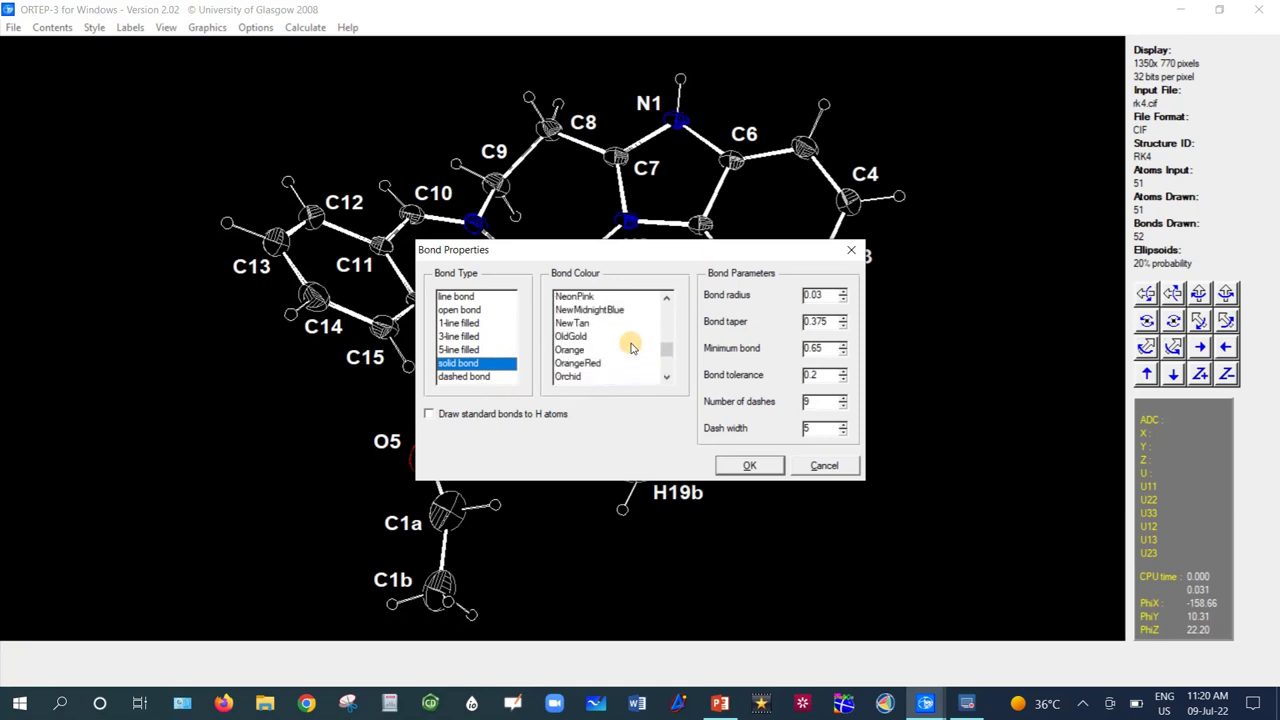
scroll(608, 347, down, 2)
scroll(610, 350, up, 6)
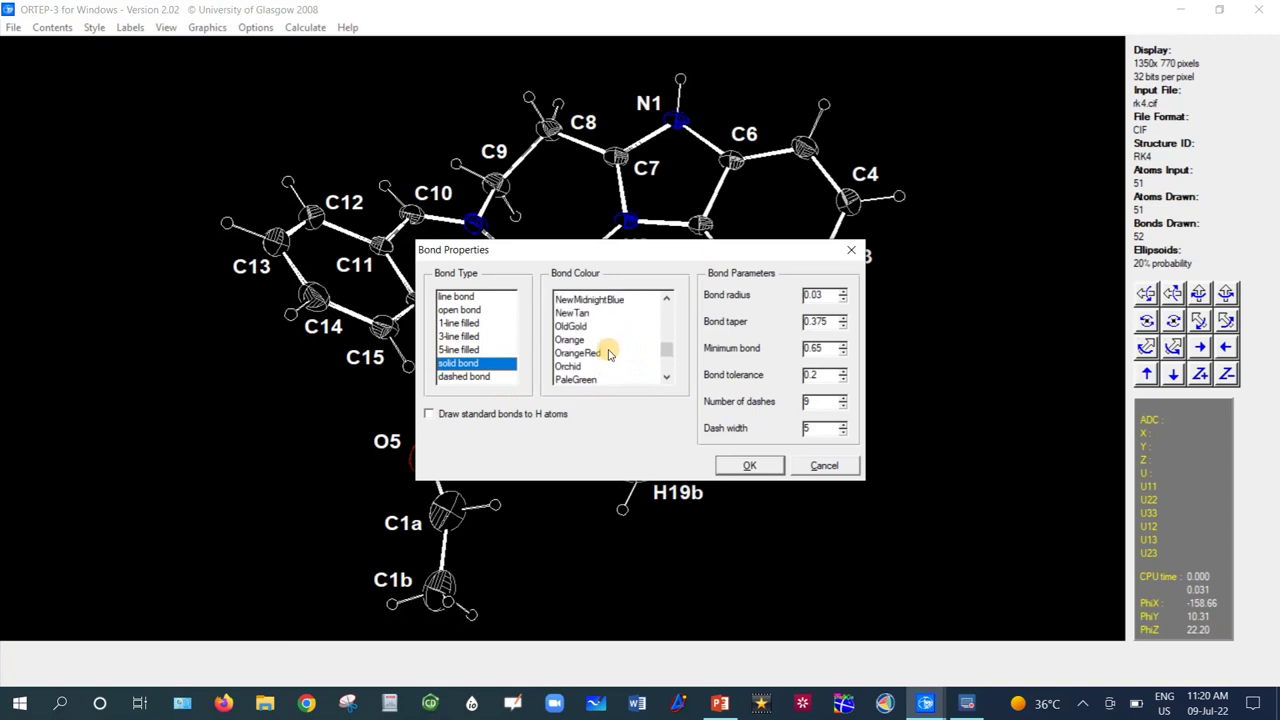
scroll(612, 355, up, 10)
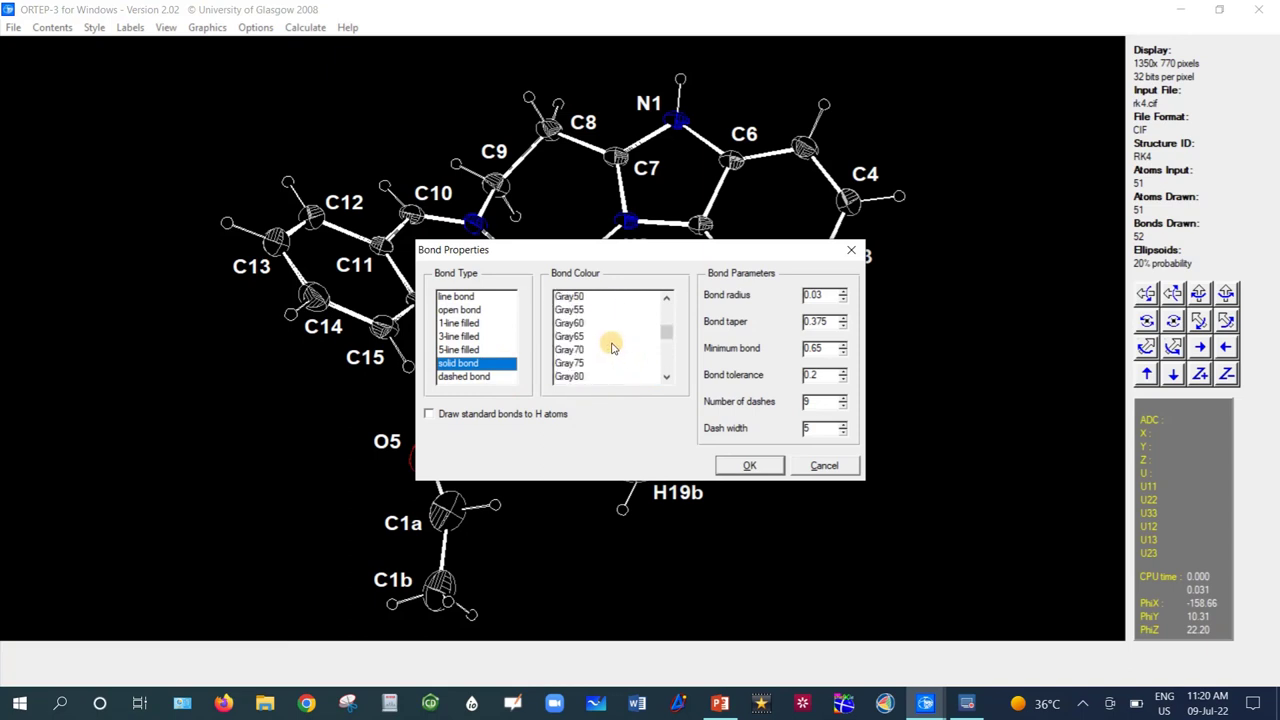
scroll(613, 347, up, 4)
scroll(613, 345, down, 6)
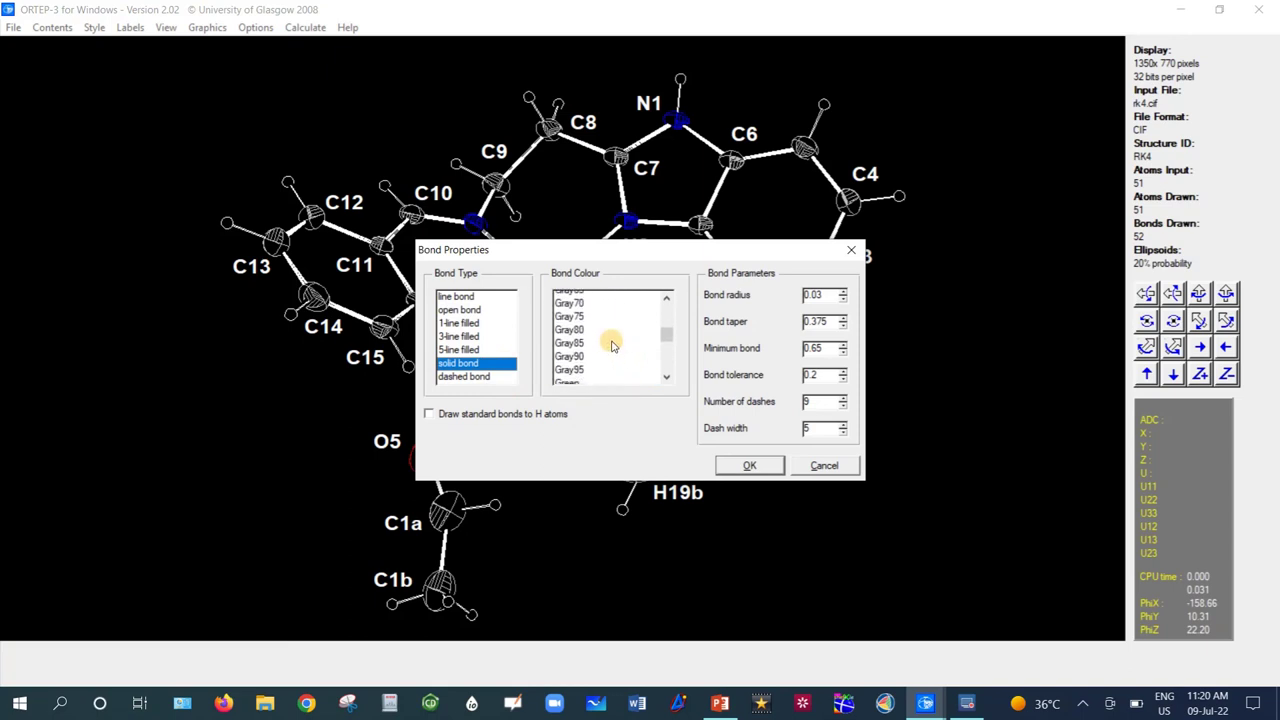
click(576, 350)
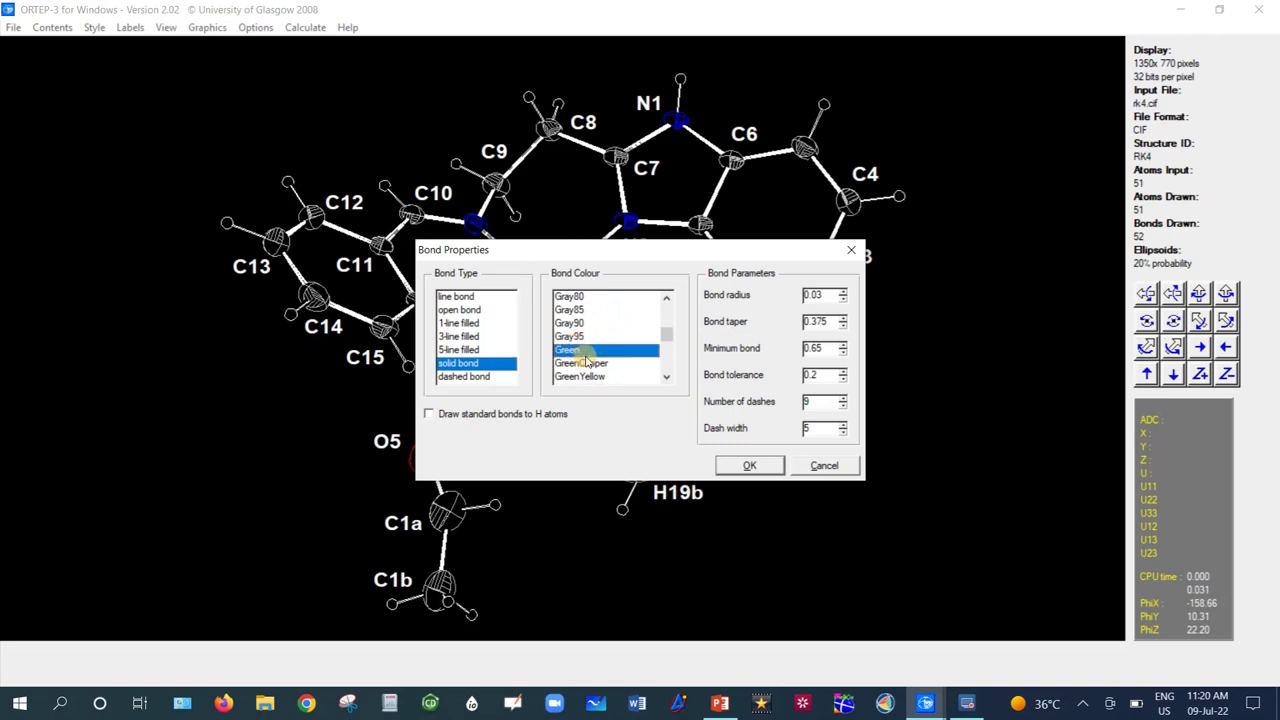
click(749, 465)
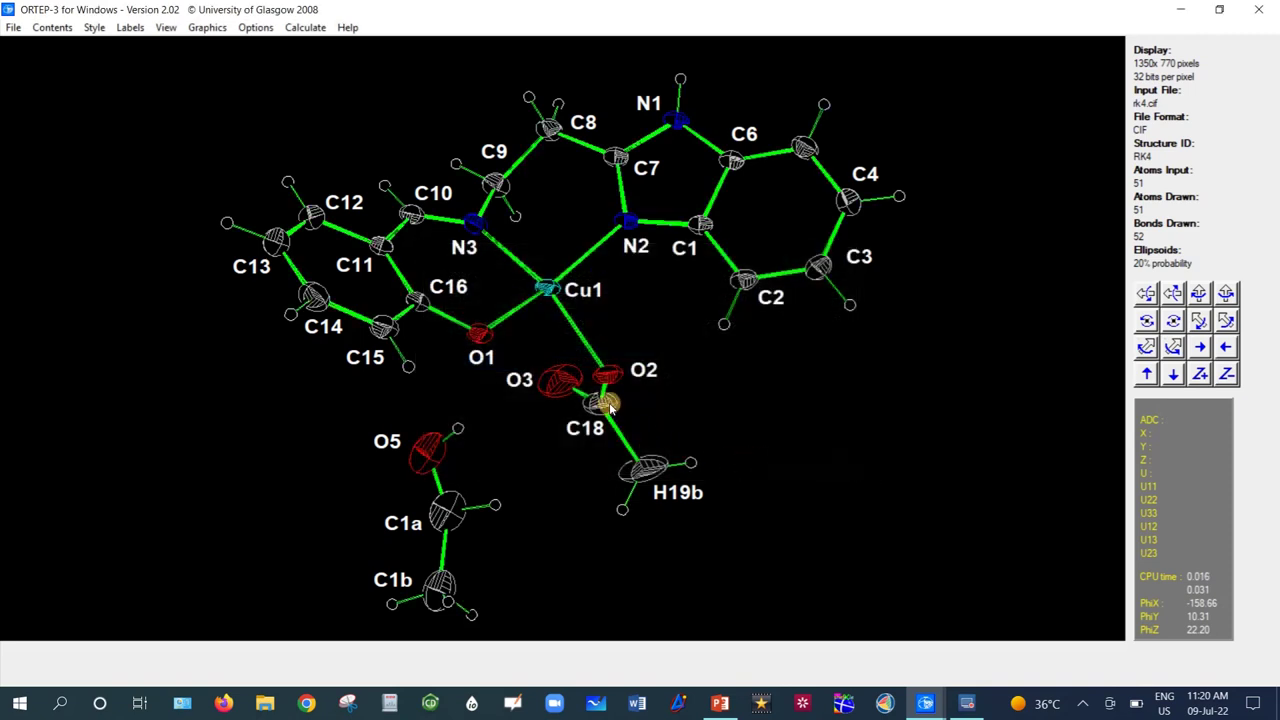
Write the drawing with green bonds to a colour PostScript file, view it in GSview and close the viewer.
click(13, 27)
mouse_move(112, 223)
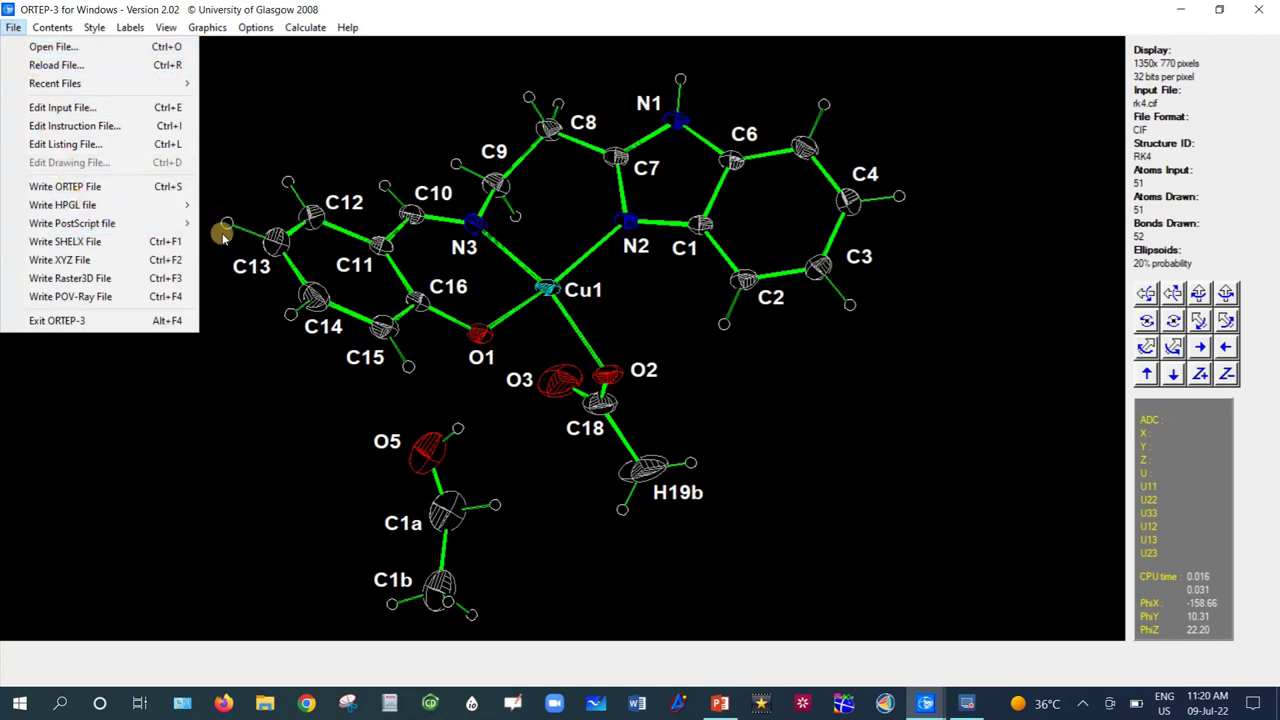
click(229, 224)
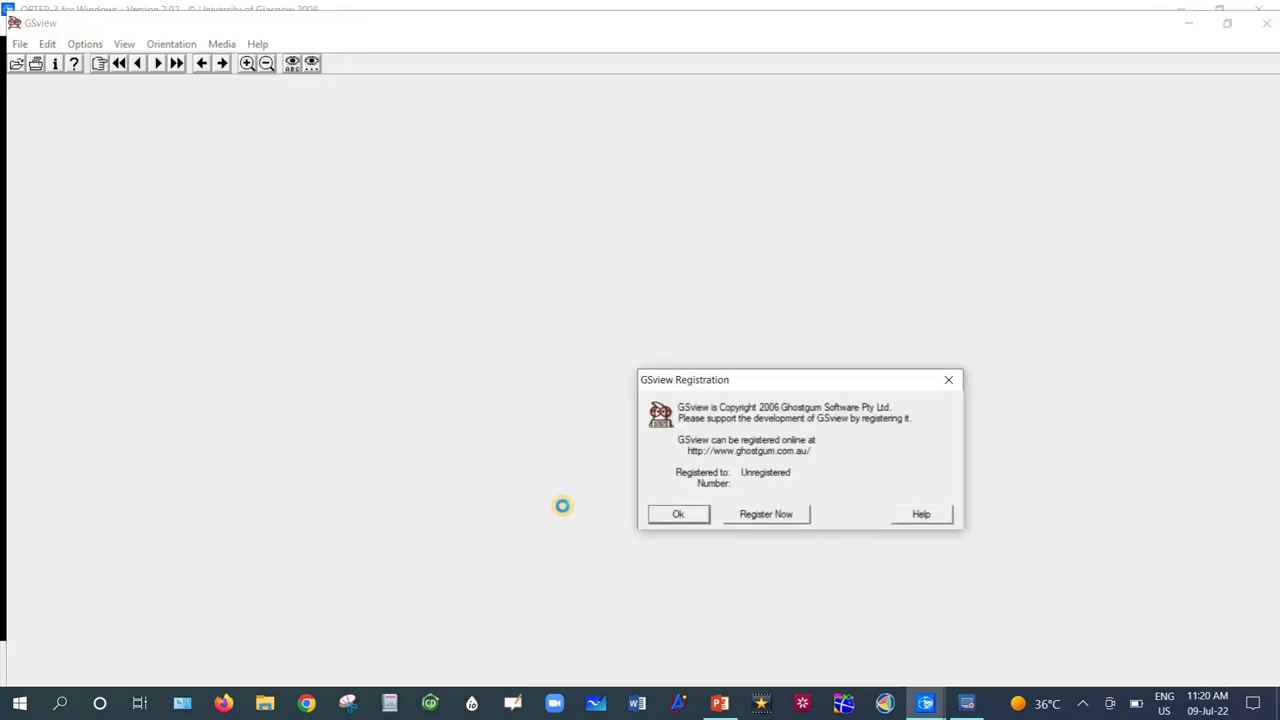
click(676, 514)
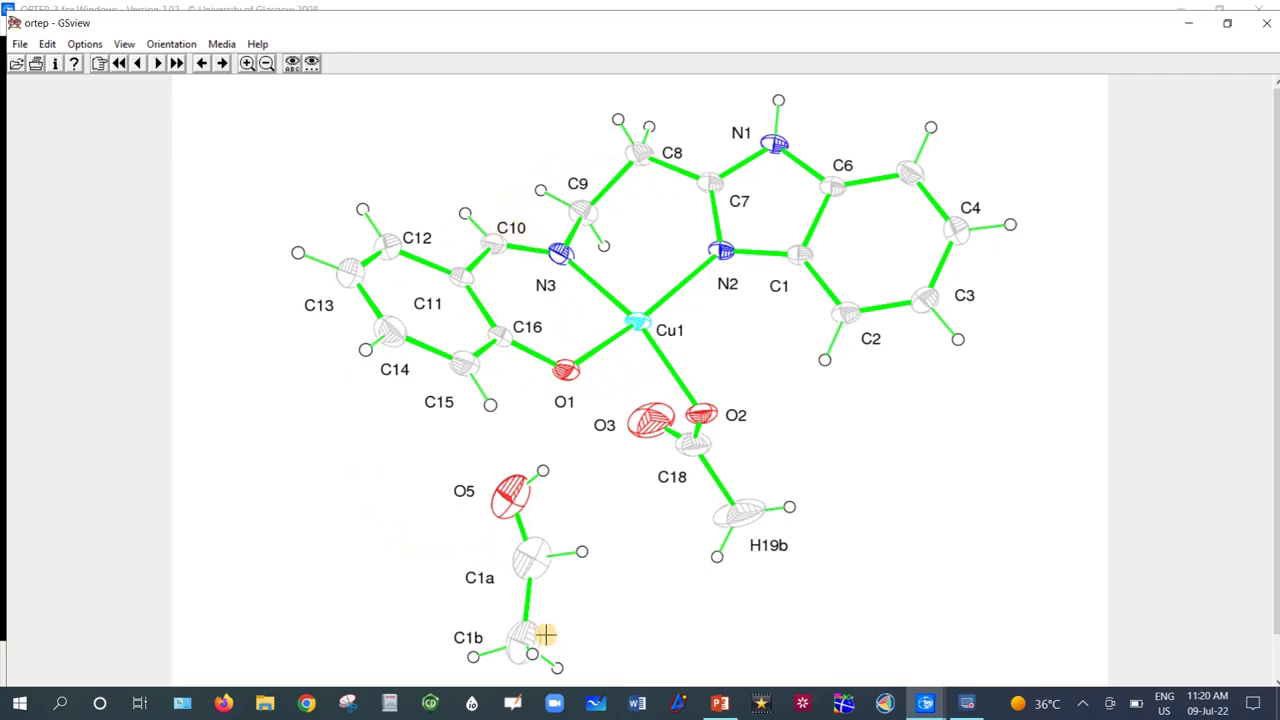
click(1260, 34)
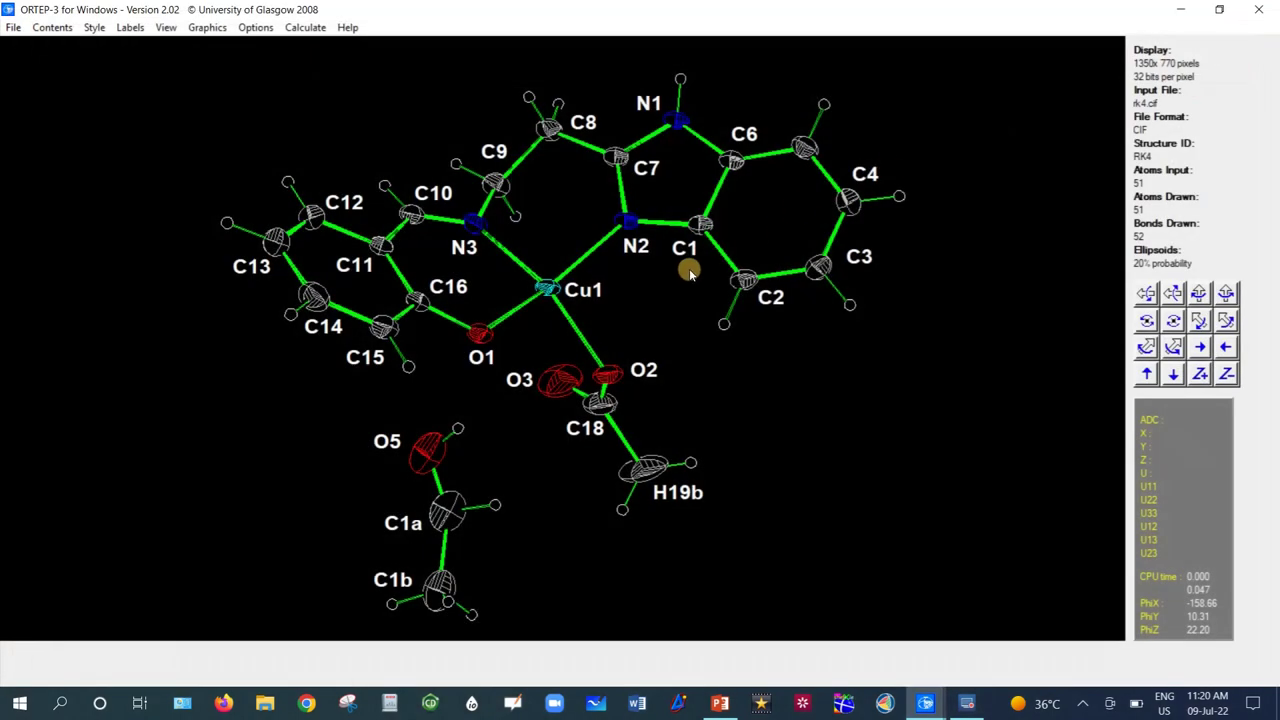
Set the bond colour back to White in the bond style settings.
right_click(153, 248)
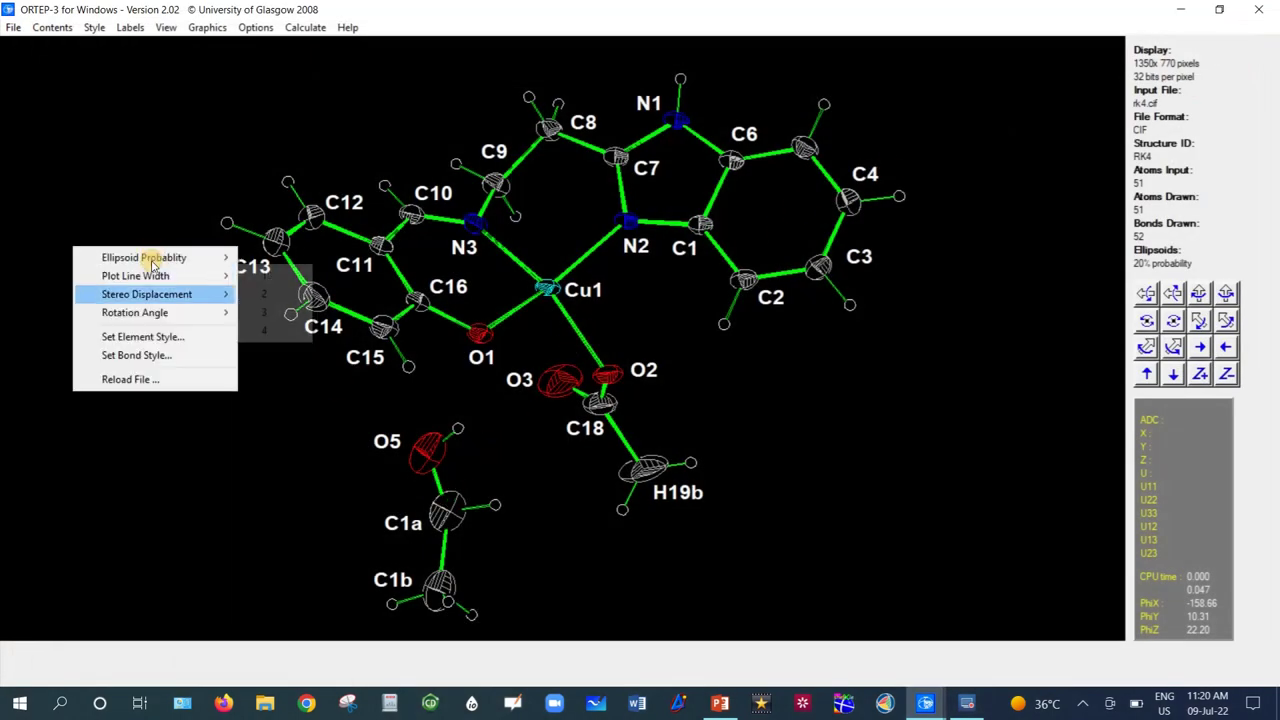
click(153, 357)
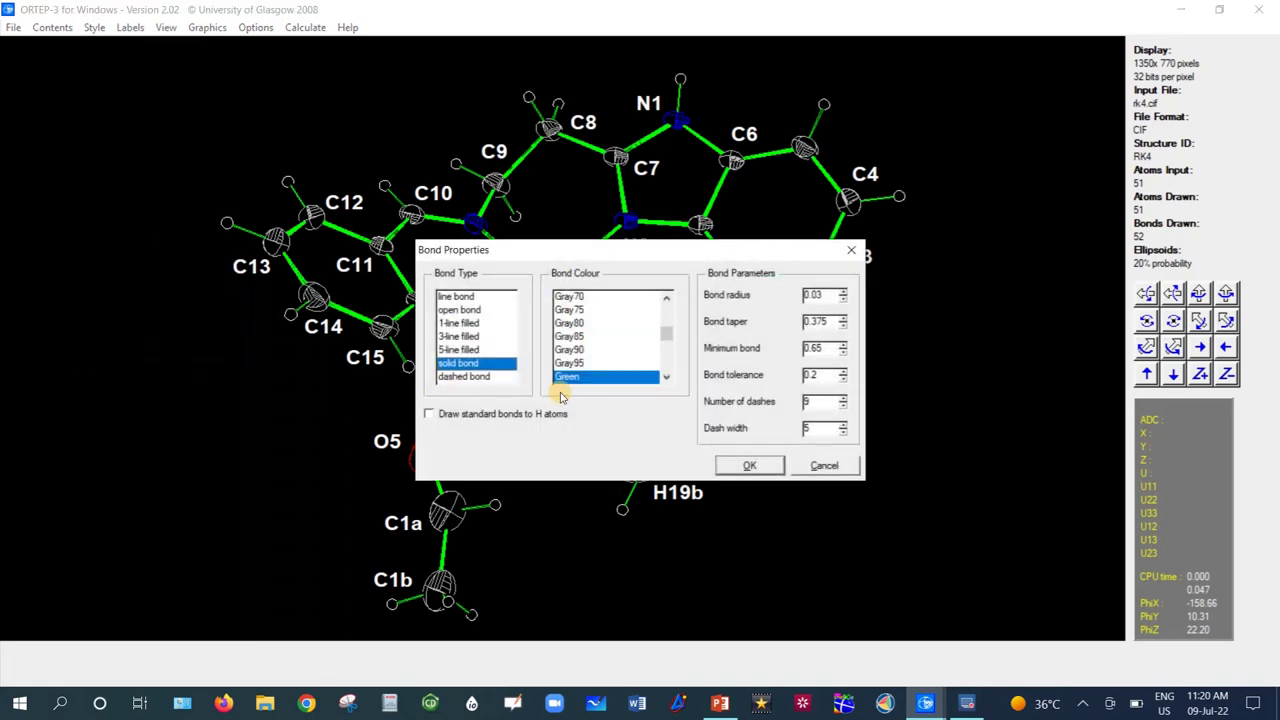
scroll(625, 373, down, 5)
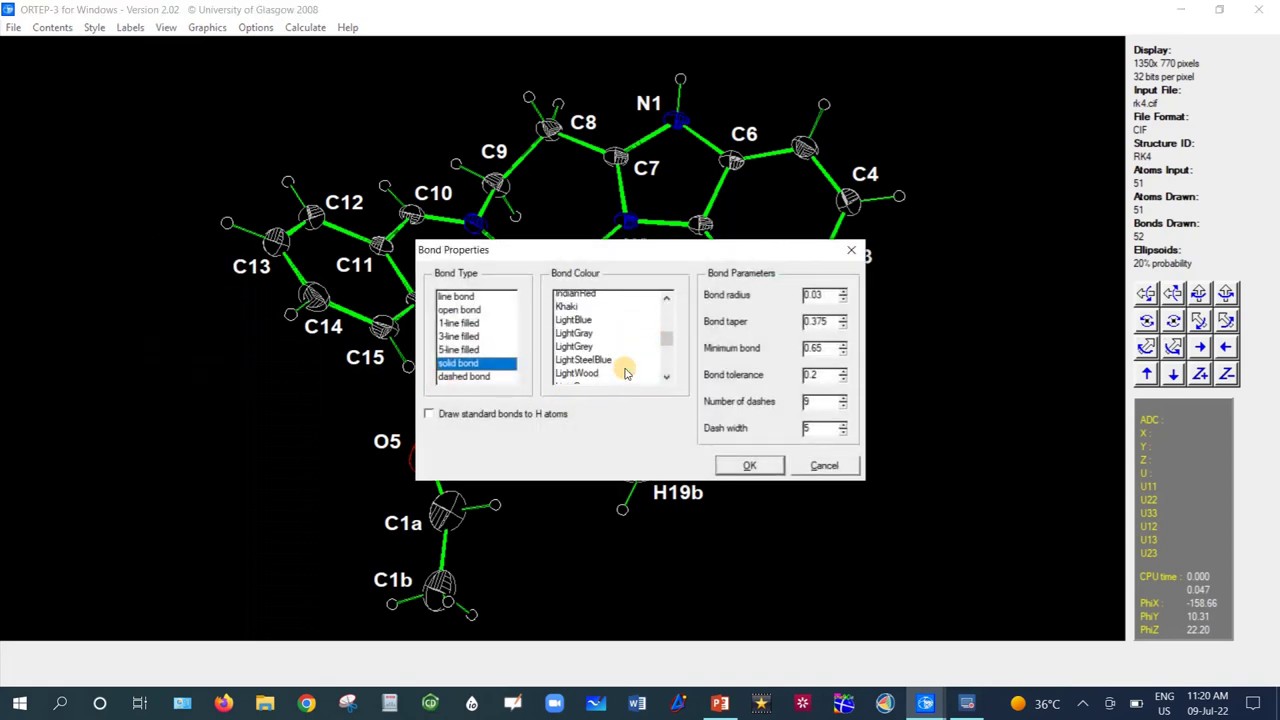
scroll(625, 373, down, 12)
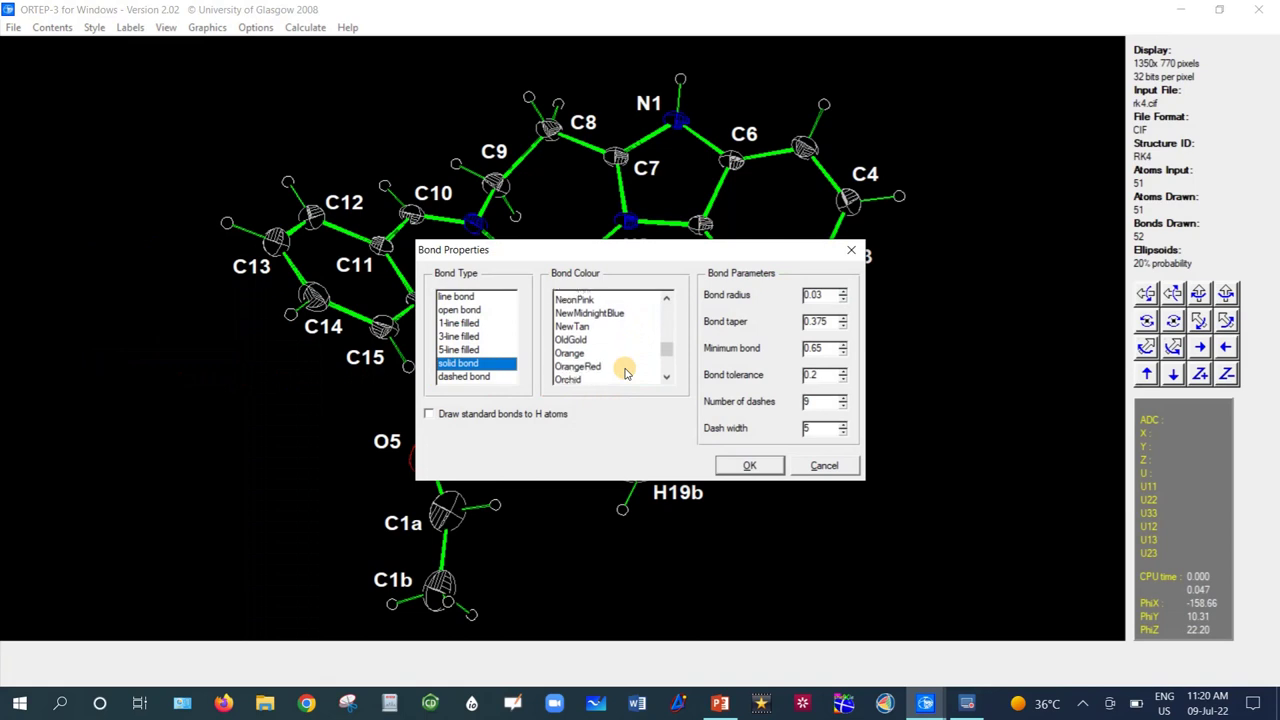
scroll(625, 370, down, 5)
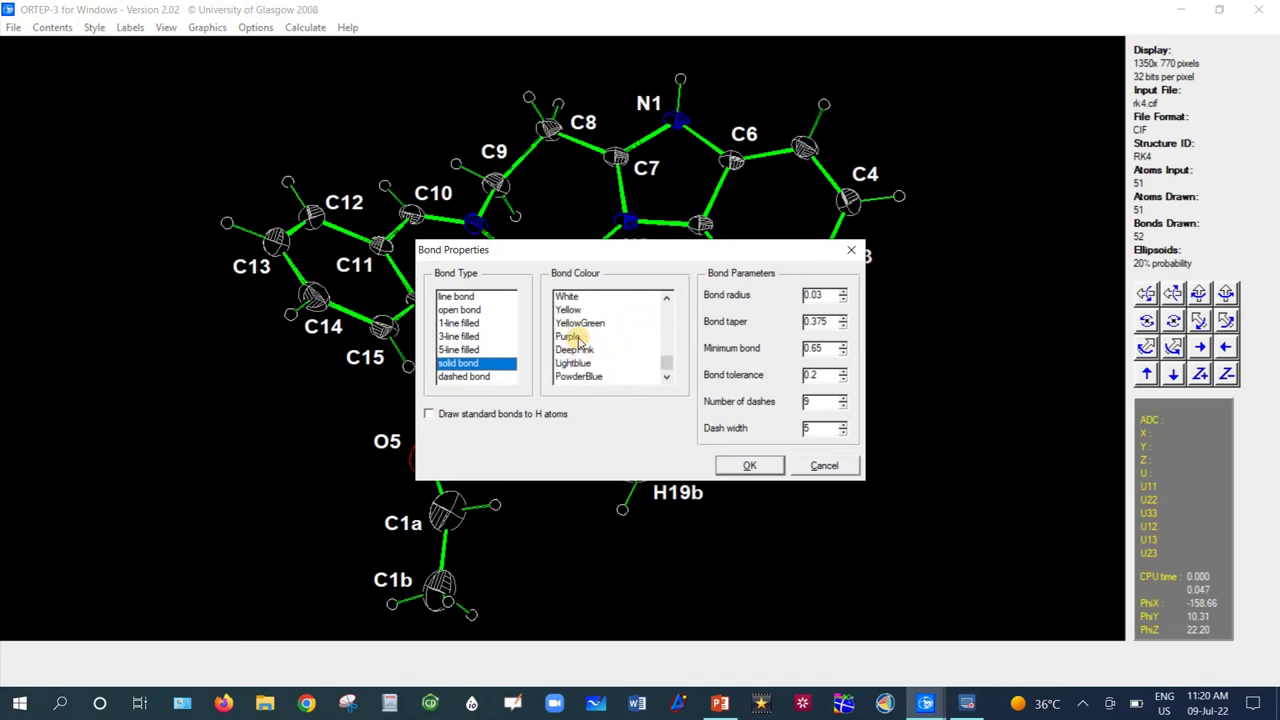
click(565, 297)
click(745, 465)
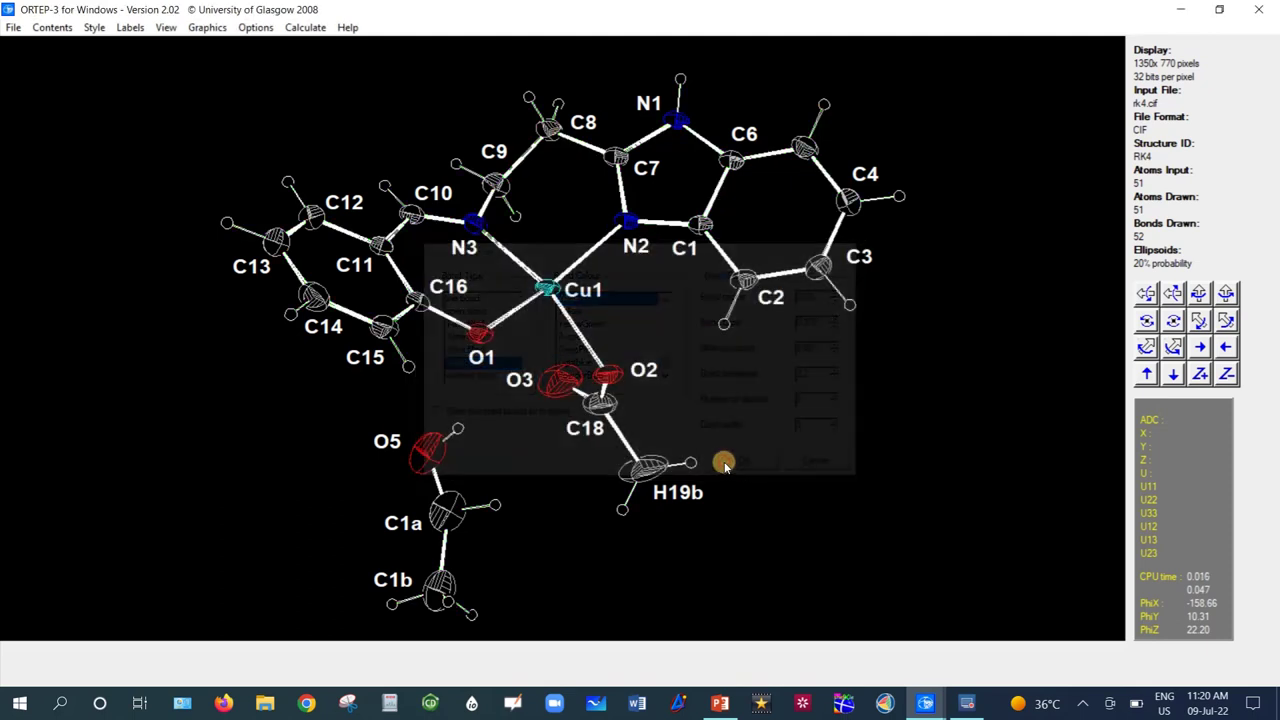
Write the drawing with white bonds to a colour PostScript file and copy the image from GSview.
click(13, 27)
mouse_move(28, 222)
click(220, 224)
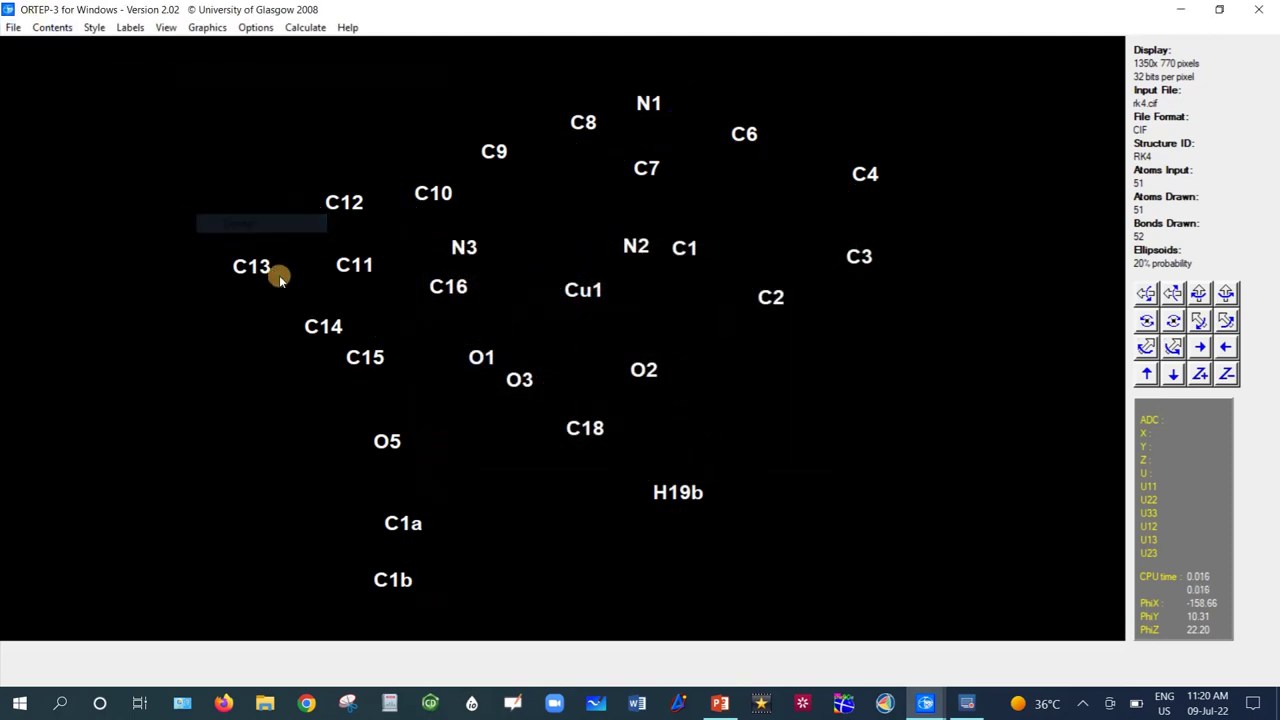
click(671, 510)
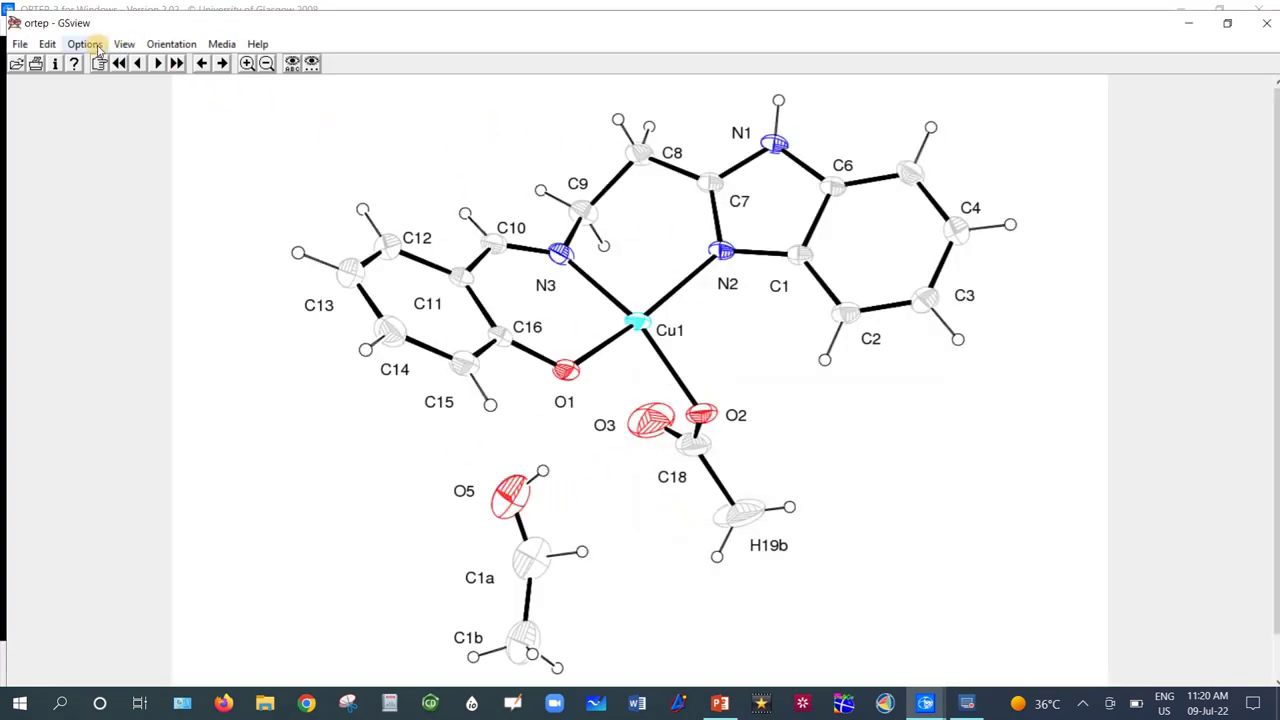
click(48, 45)
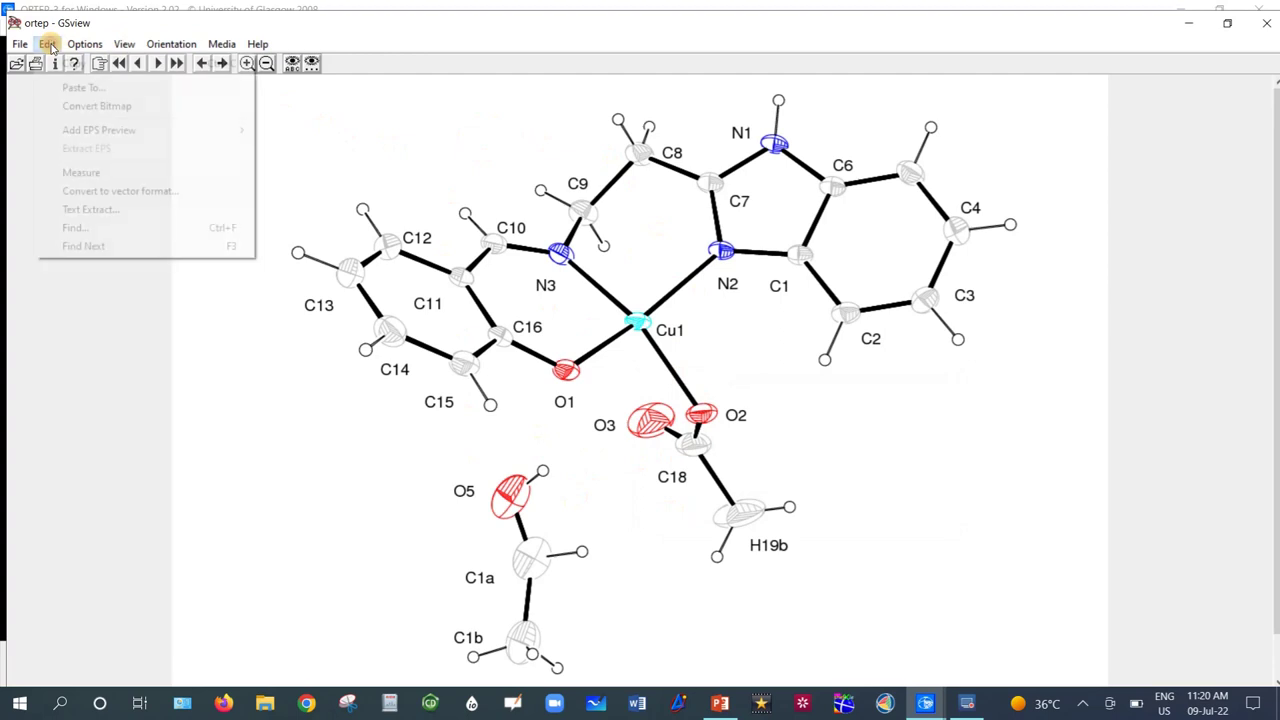
click(80, 68)
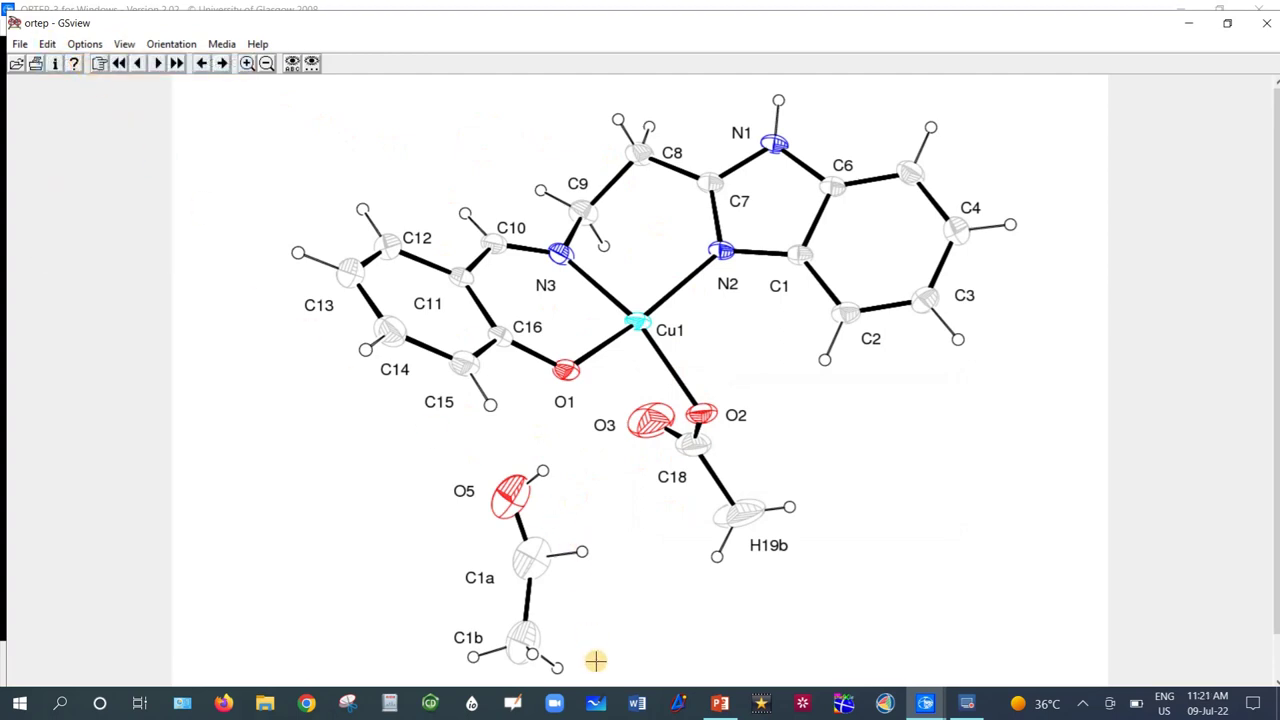
Create a blank document in Word, paste the copied ORTEP drawing into it and select the picture.
click(641, 705)
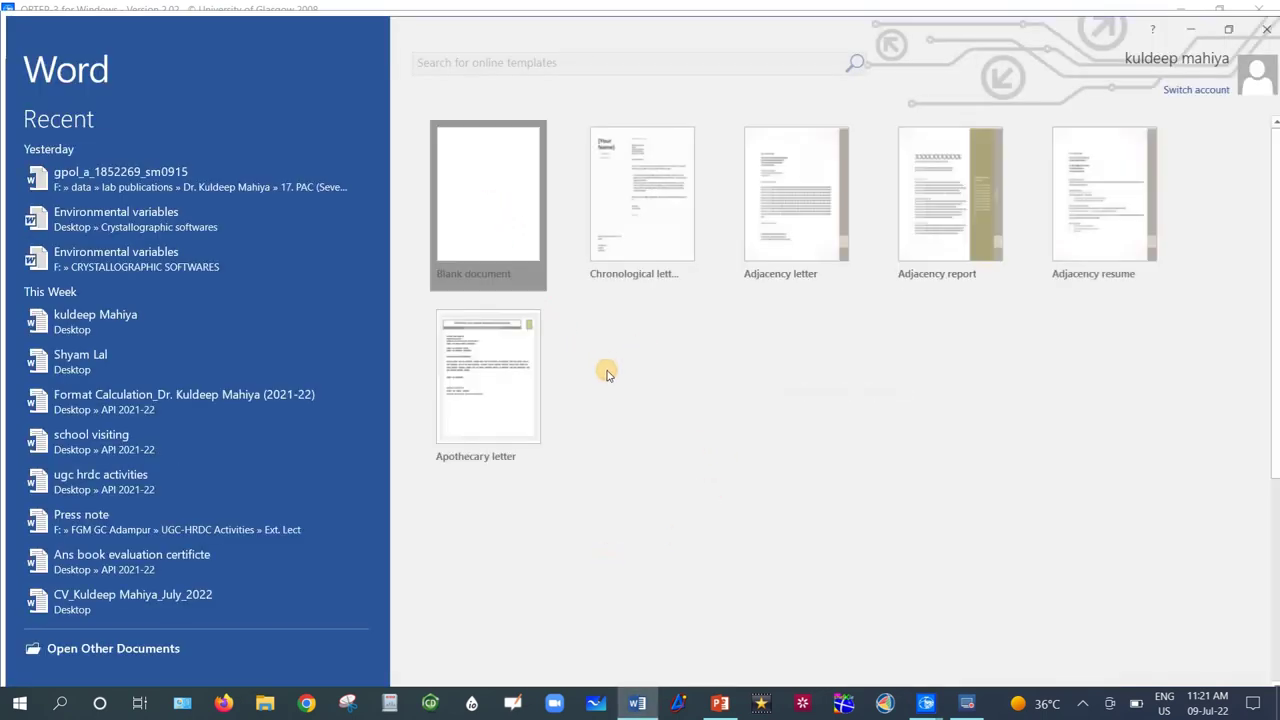
key(Return)
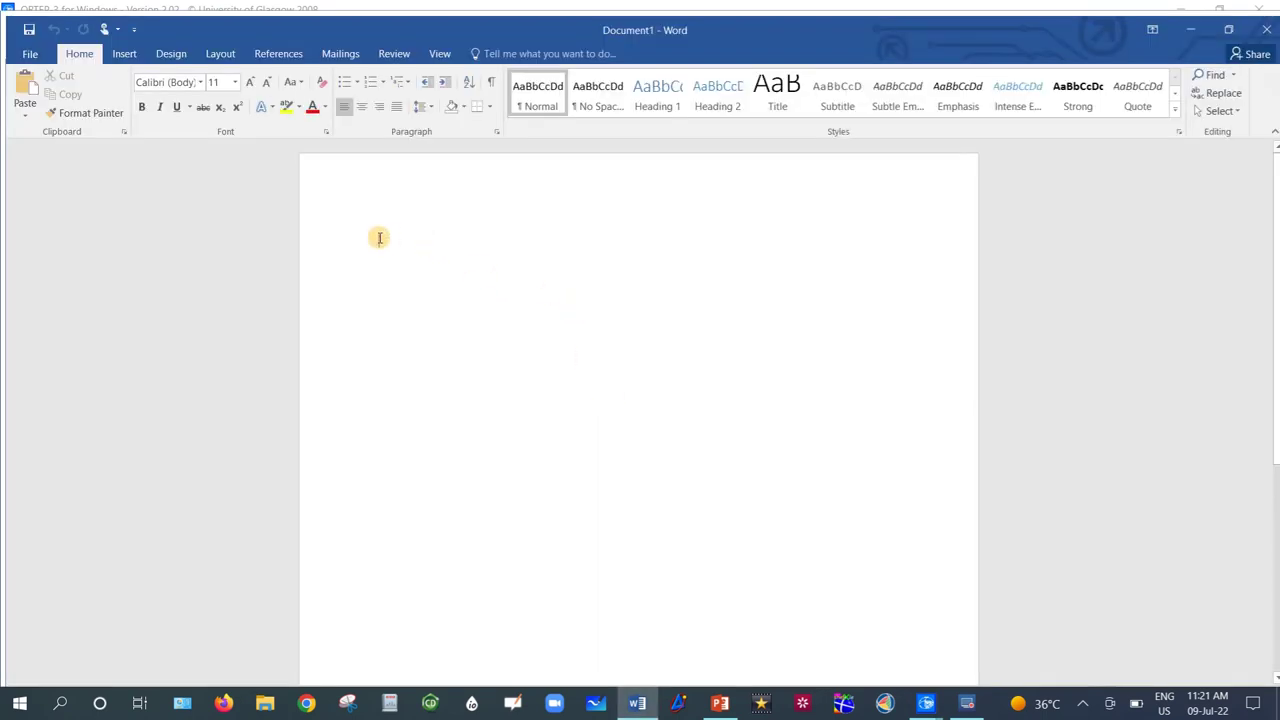
right_click(379, 237)
click(544, 507)
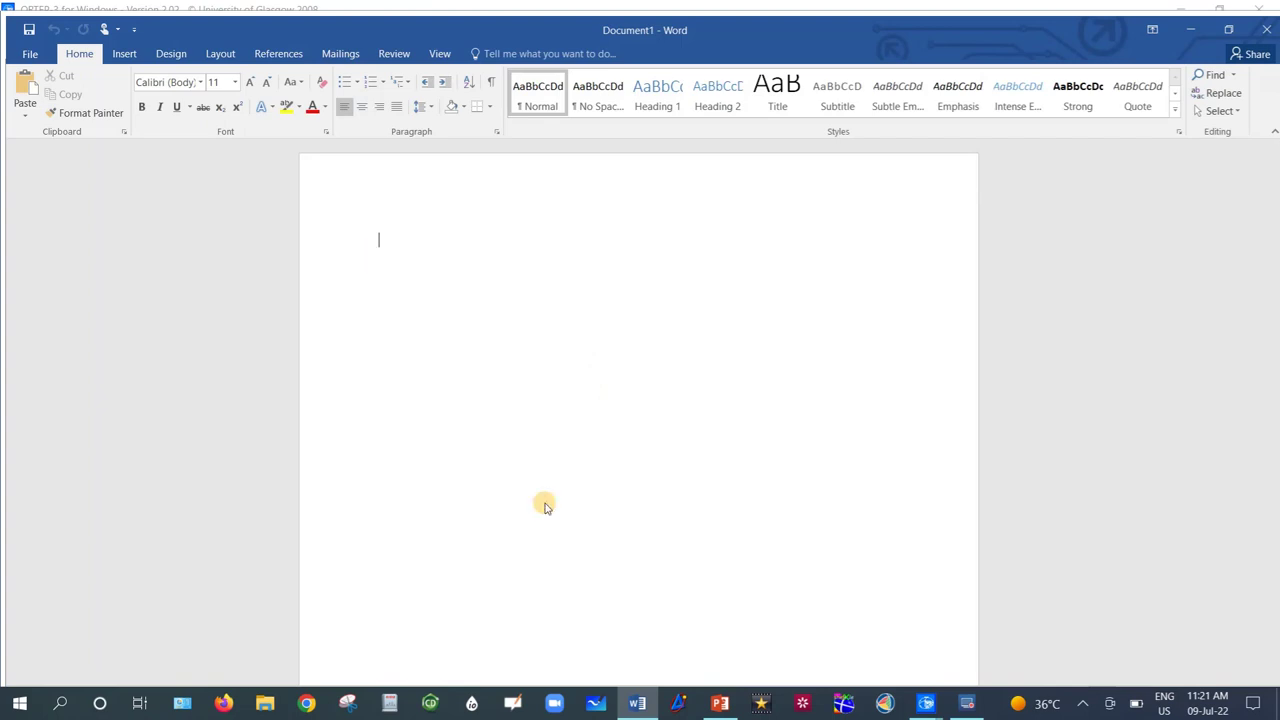
key(ctrl+v)
click(710, 365)
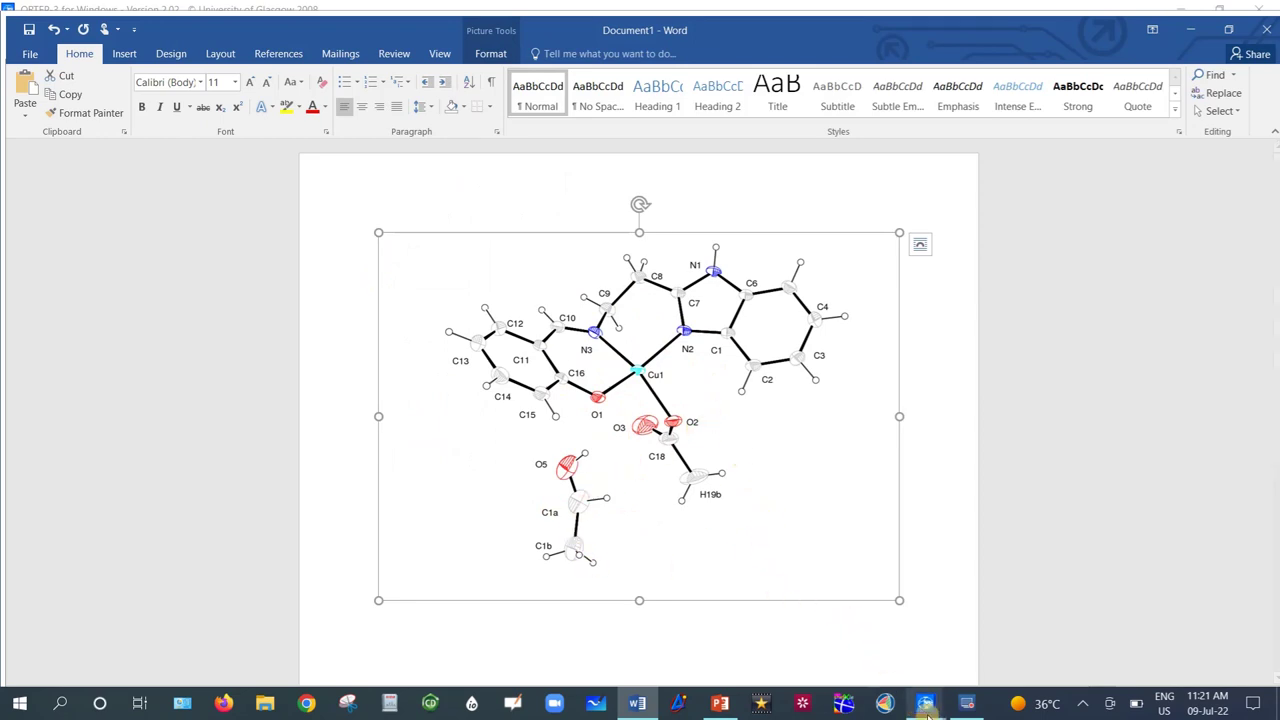
Switch back to ORTEP-3 and grow the fragment of the rk4 structure in Auto Mode.
mouse_move(926, 703)
click(762, 632)
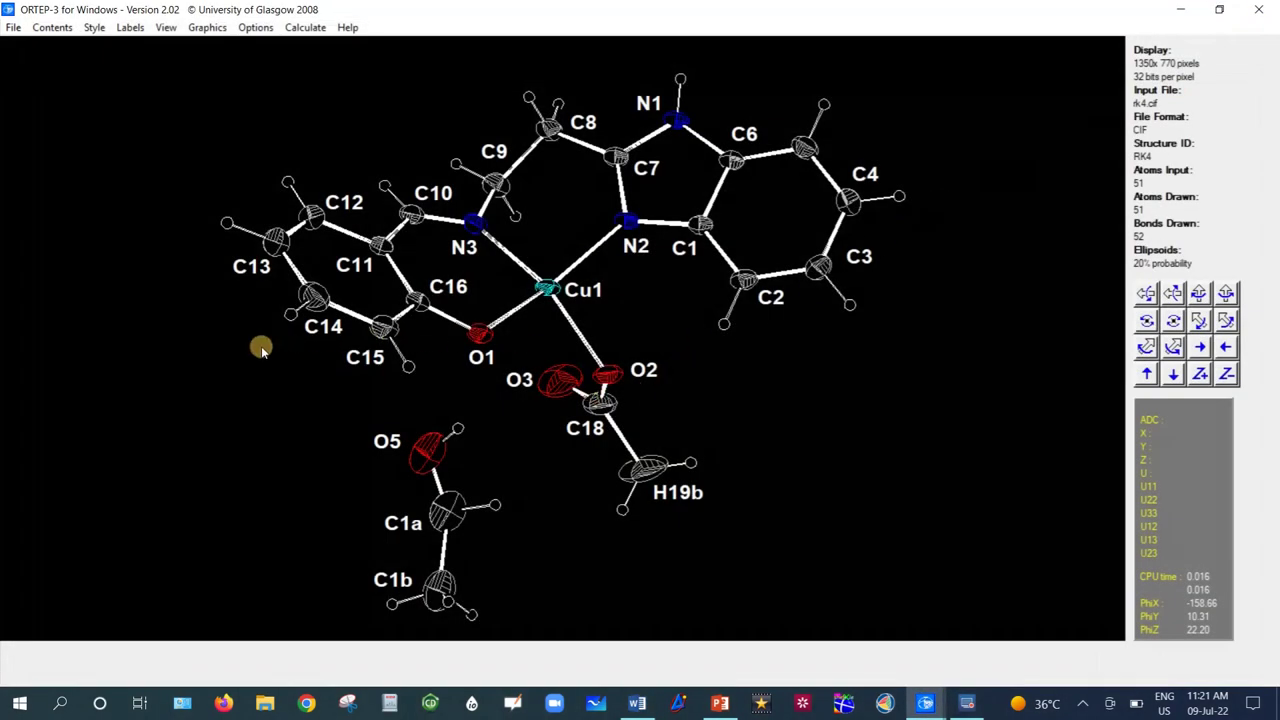
click(13, 28)
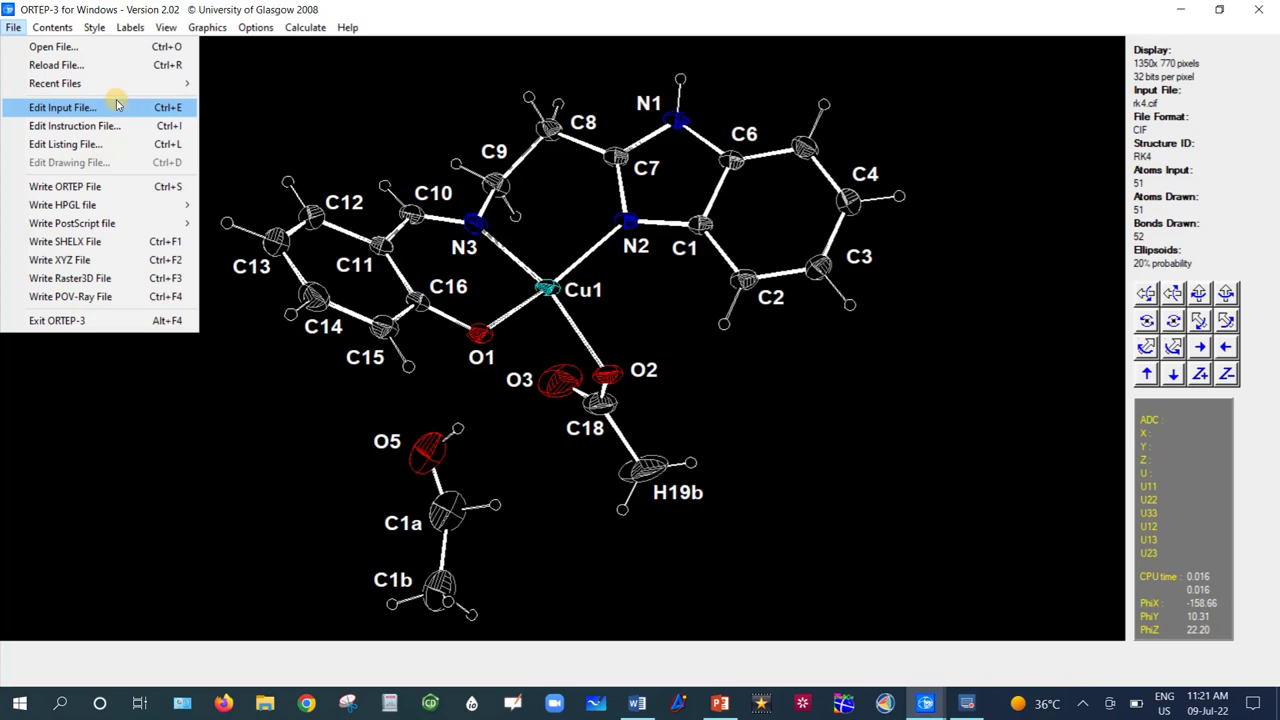
mouse_move(58, 30)
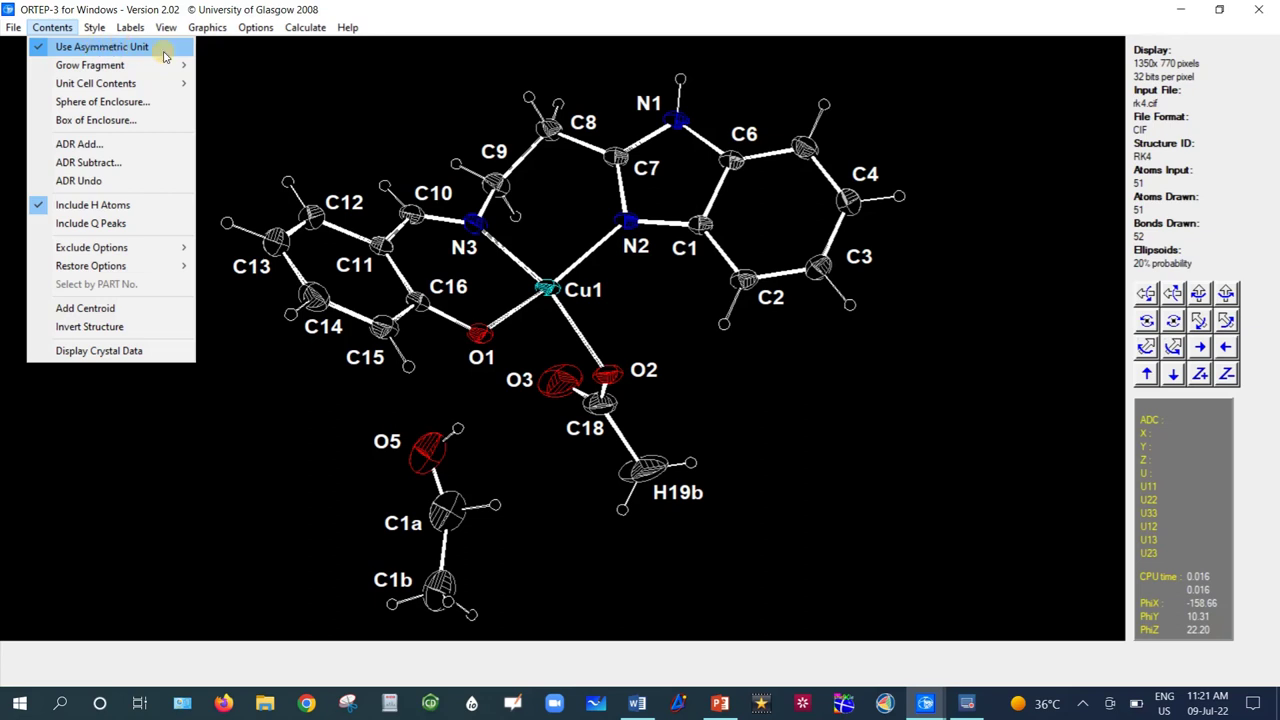
mouse_move(147, 67)
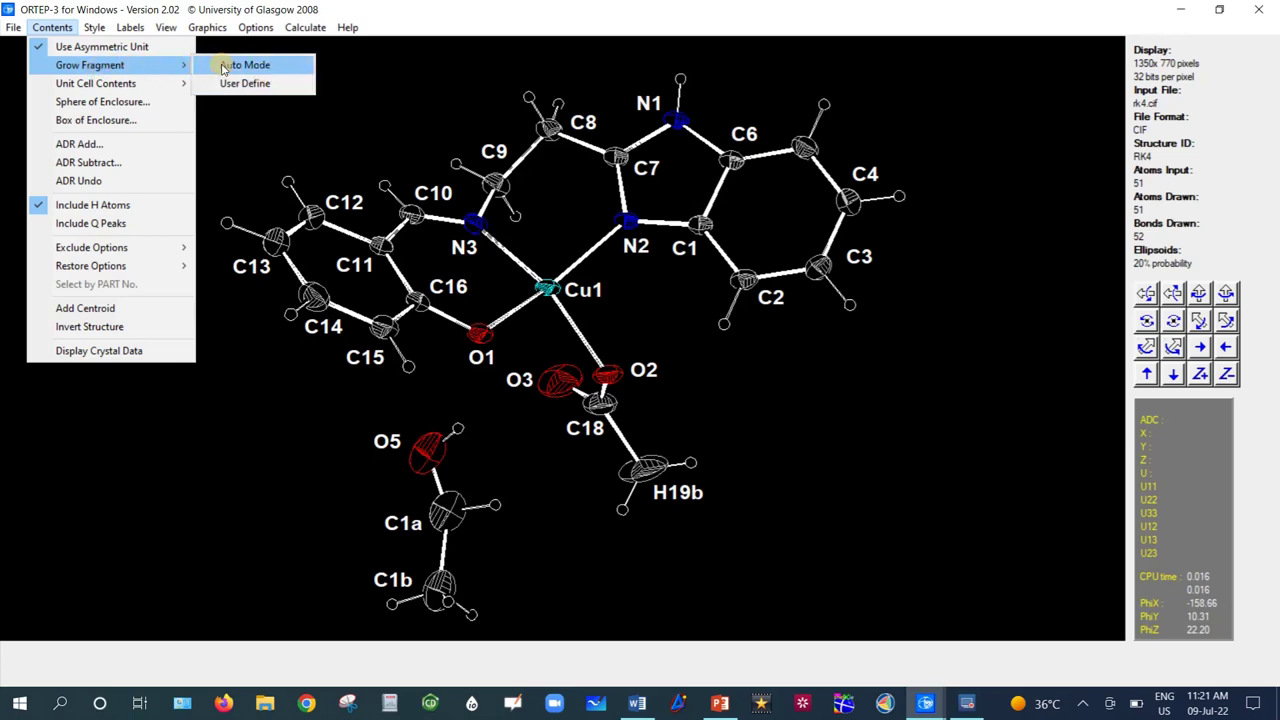
click(255, 67)
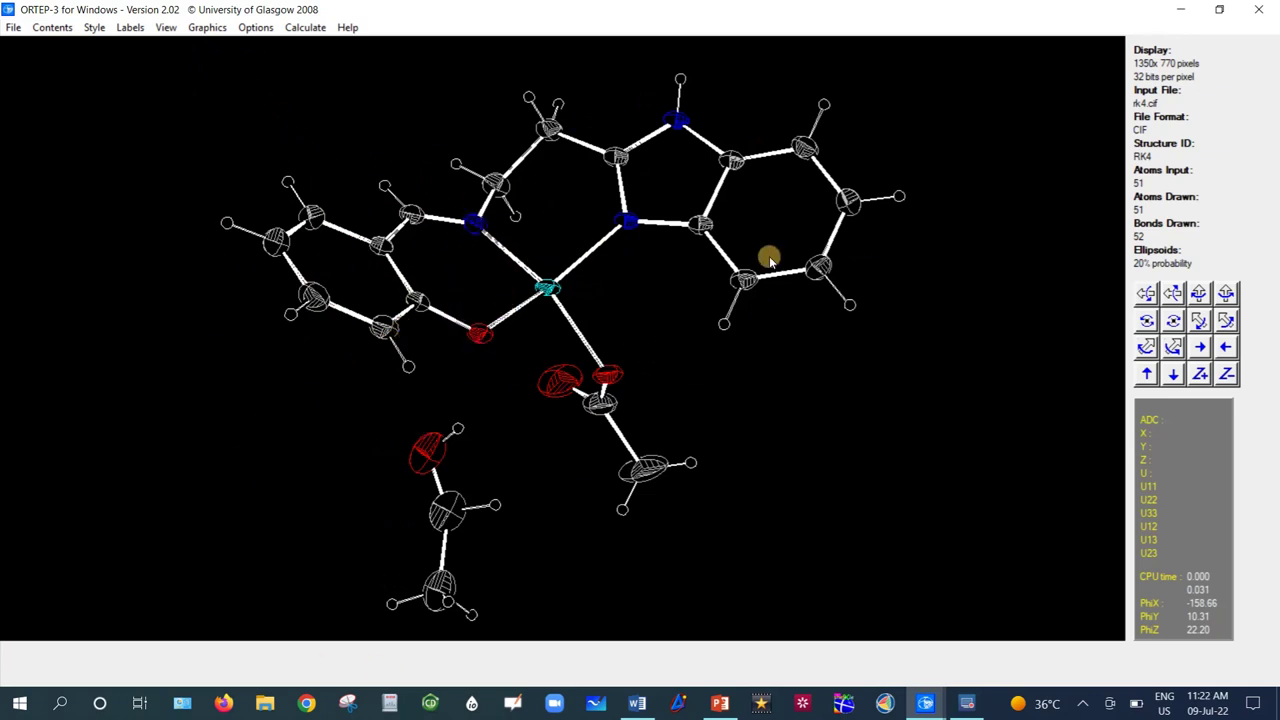
Display the unit cell contents in Auto Mode and rotate the packing to inspect it.
click(64, 29)
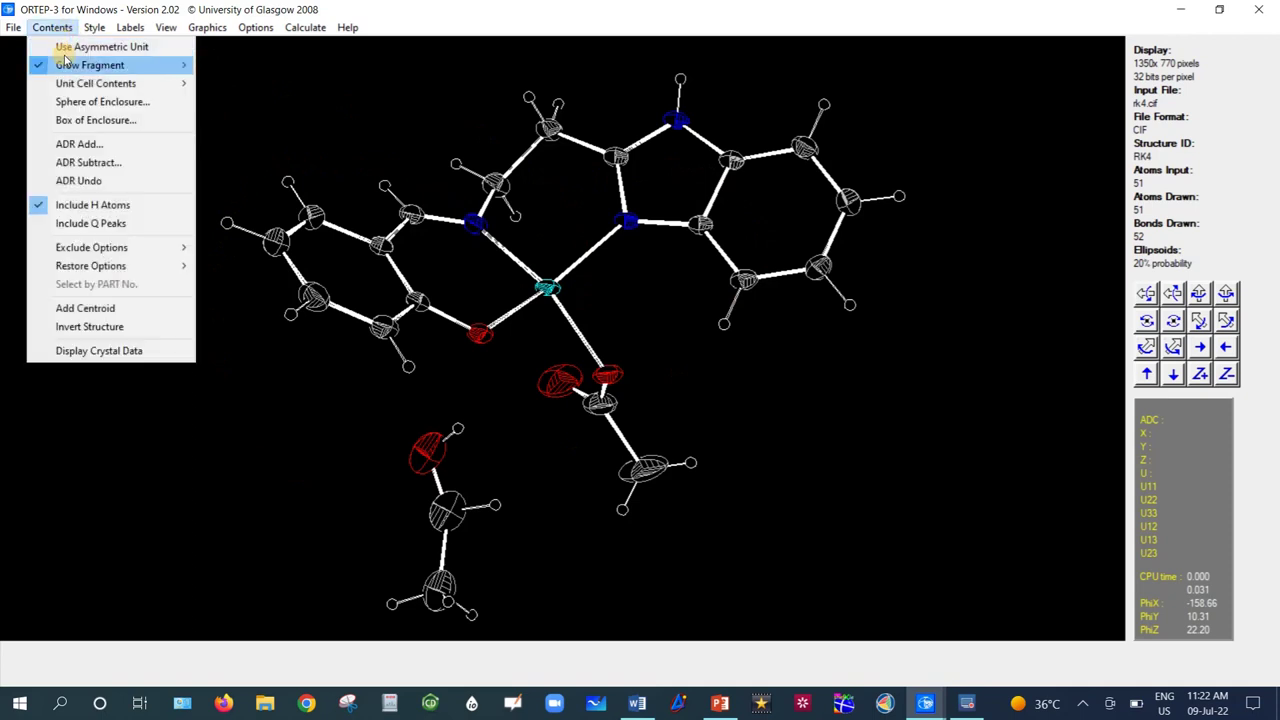
mouse_move(81, 88)
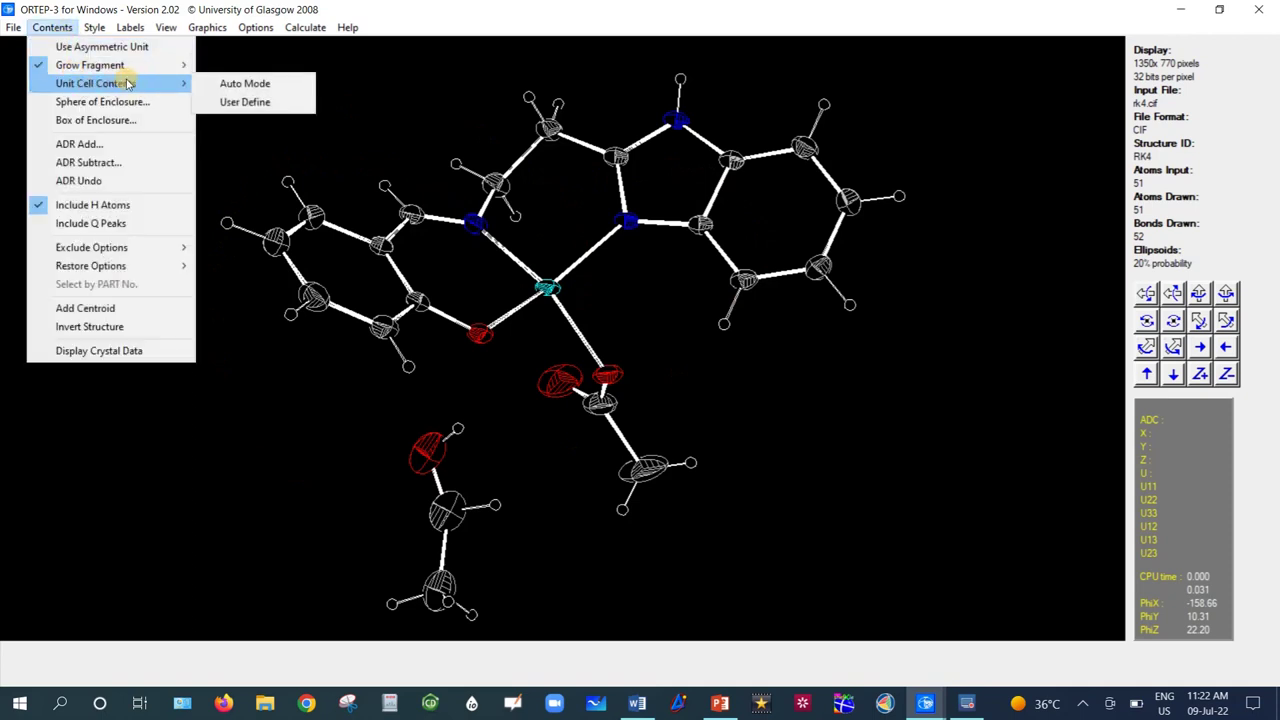
click(274, 86)
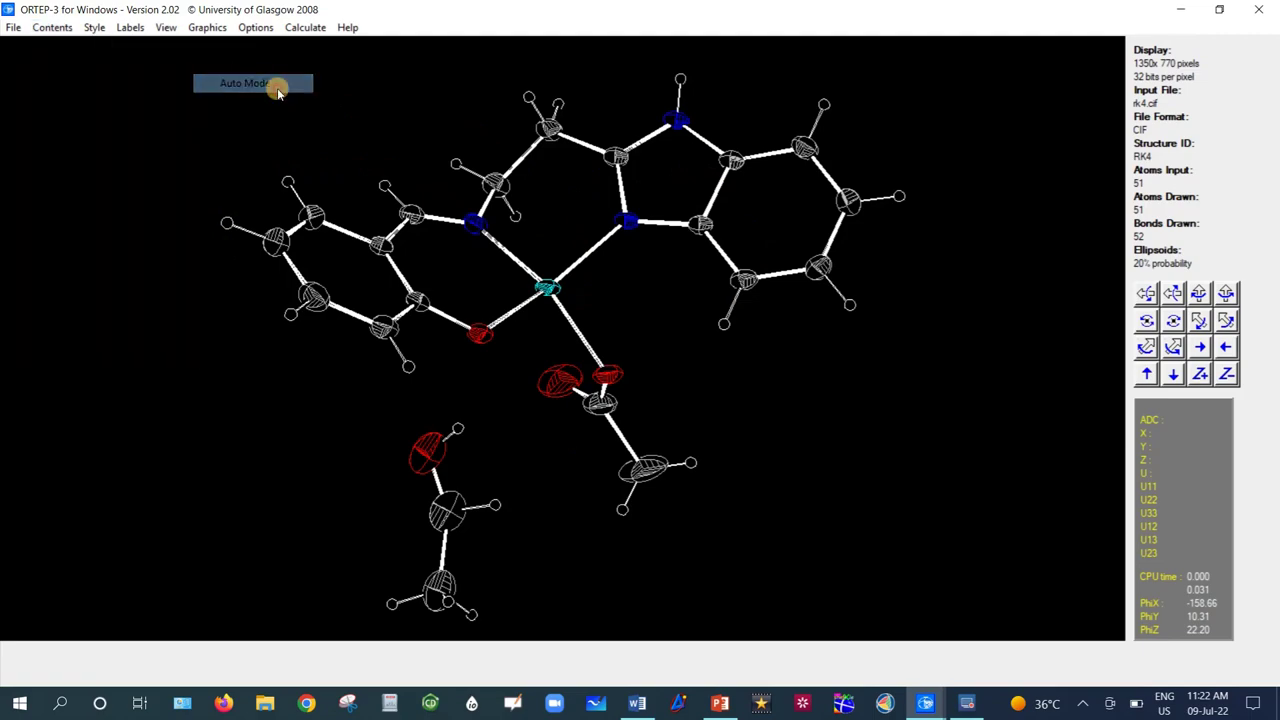
drag(580, 355, 726, 391)
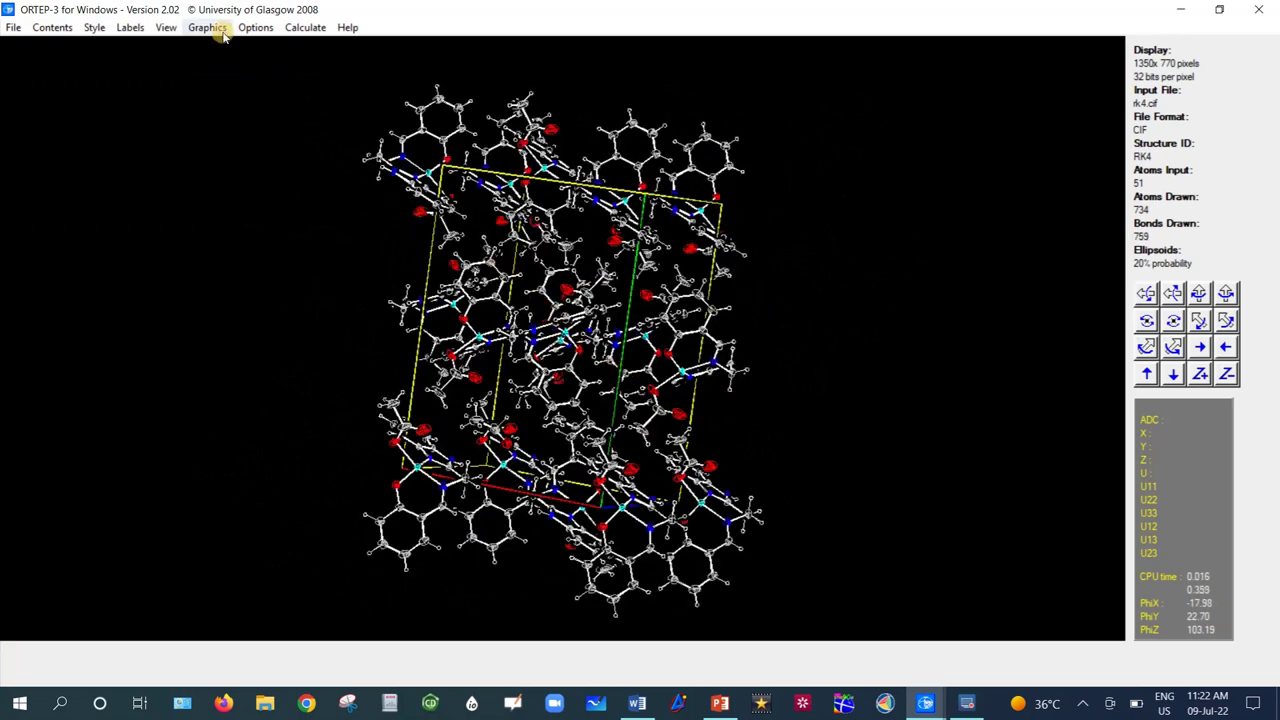
View the unit cell packing in Best View, normal to (100) and normal to (001).
click(168, 28)
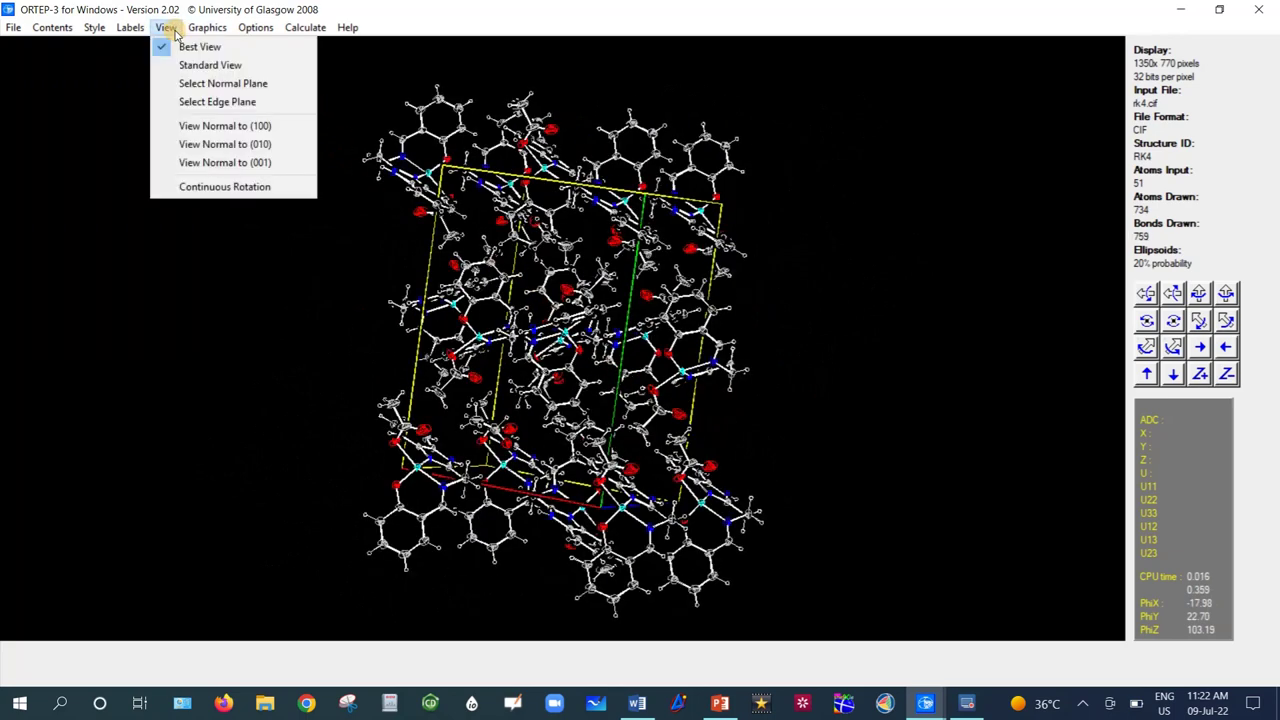
click(242, 48)
click(166, 28)
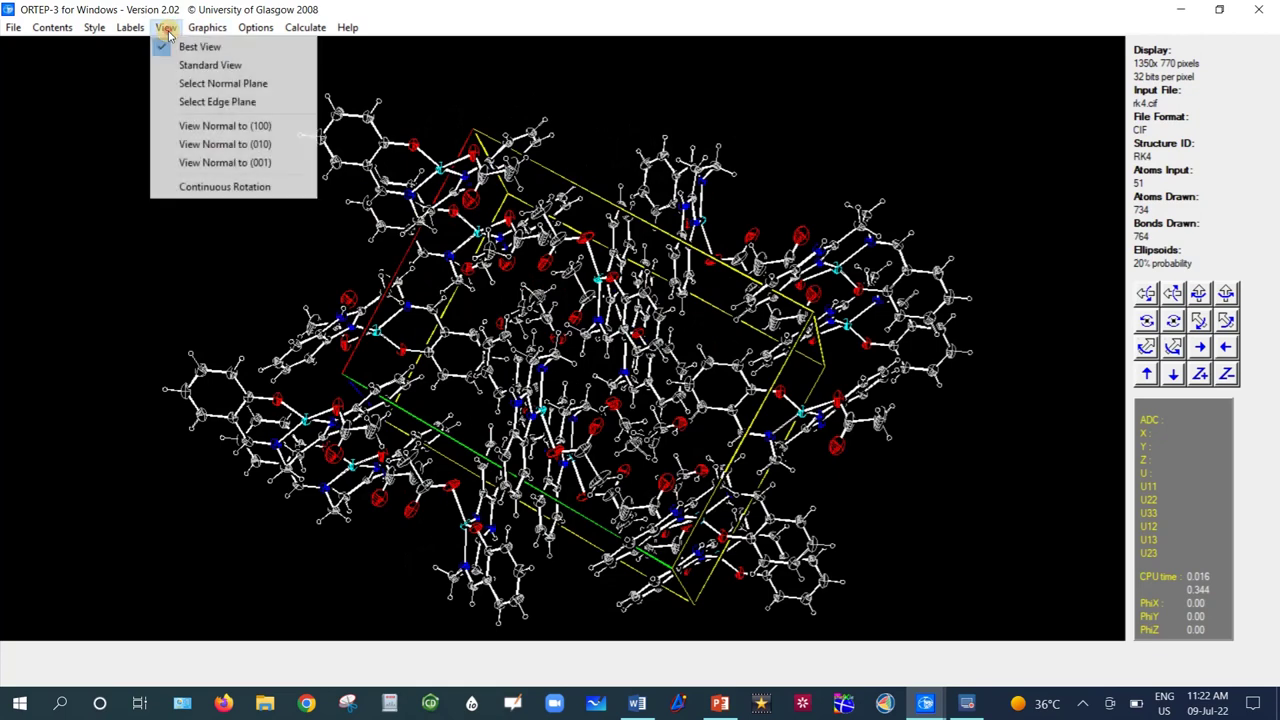
click(262, 126)
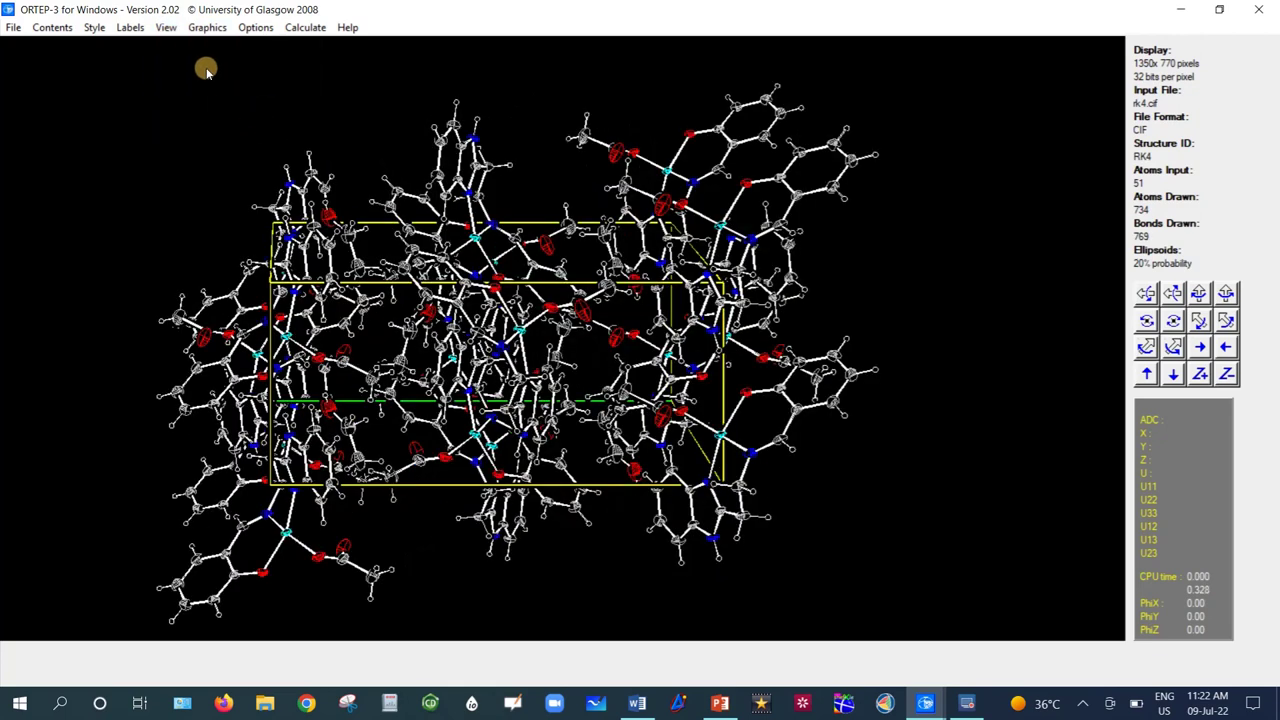
click(166, 28)
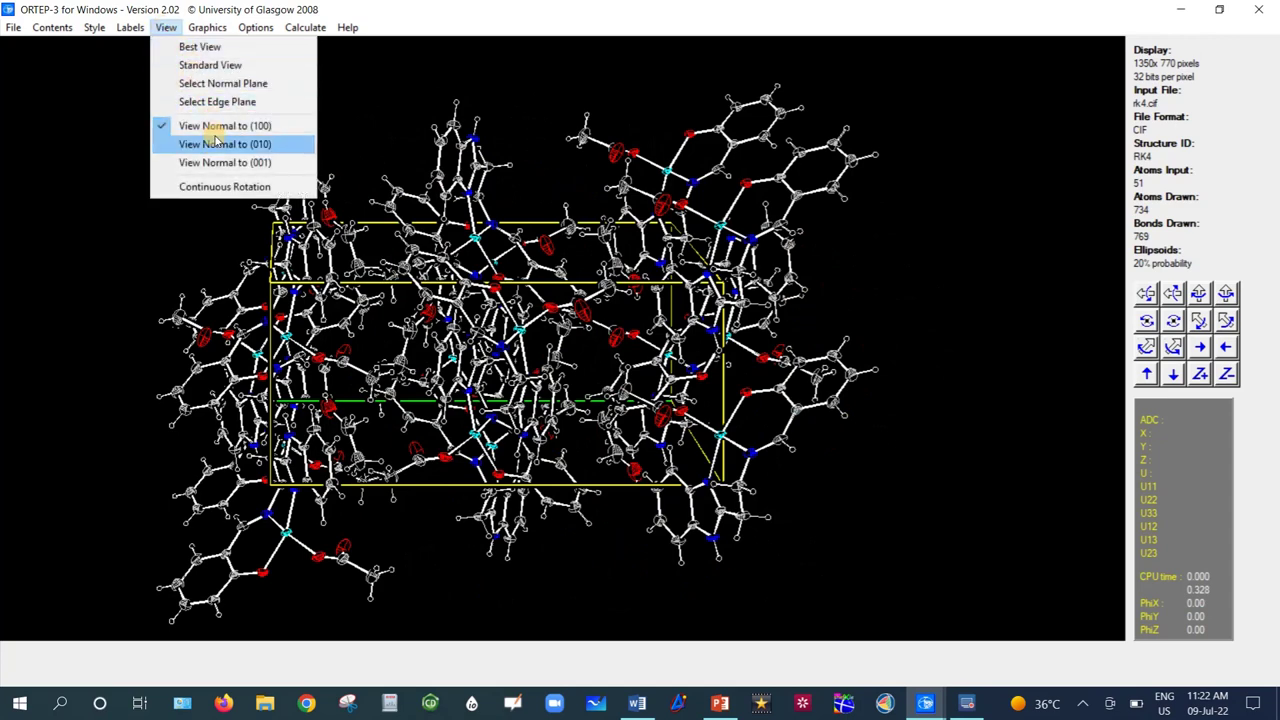
click(226, 164)
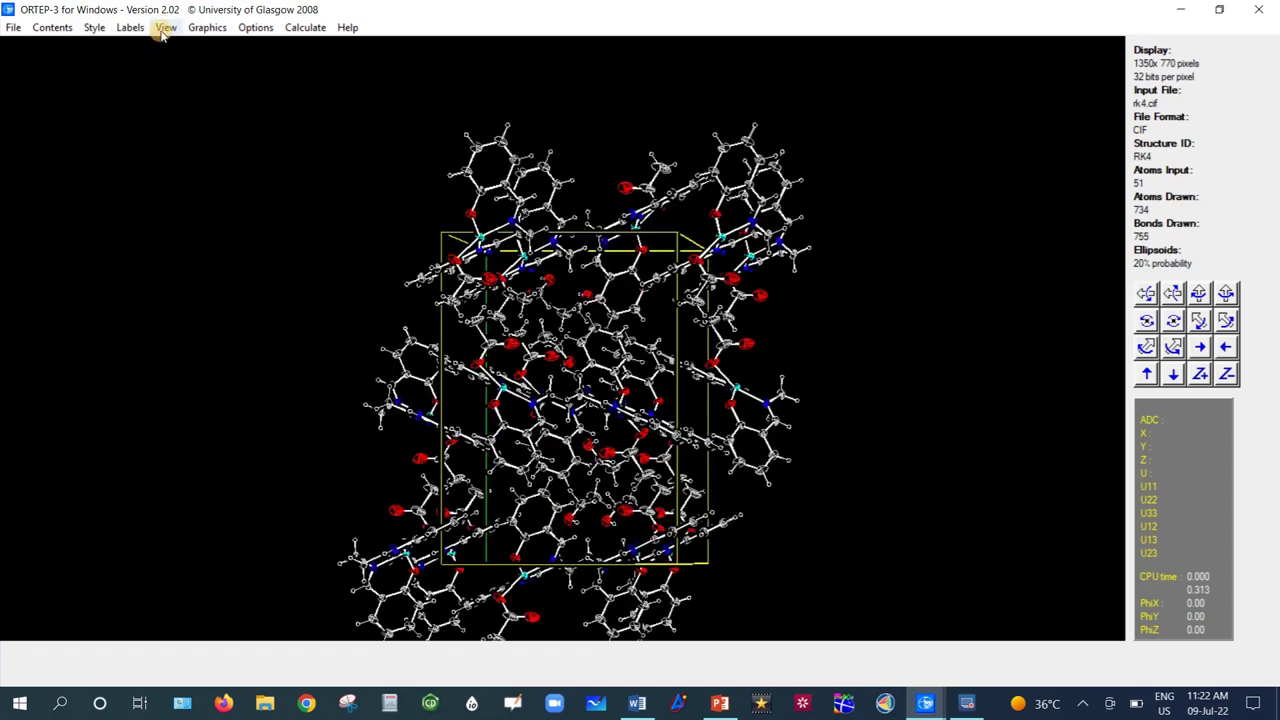
click(166, 28)
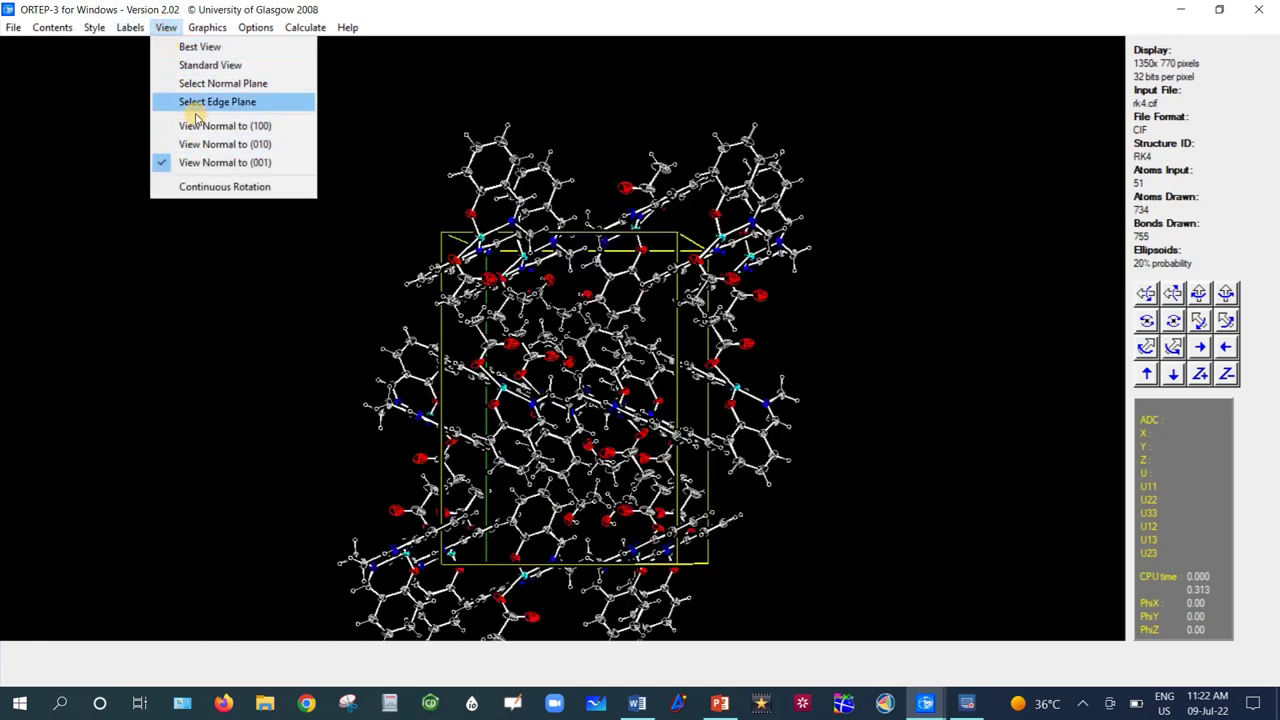
mouse_move(201, 30)
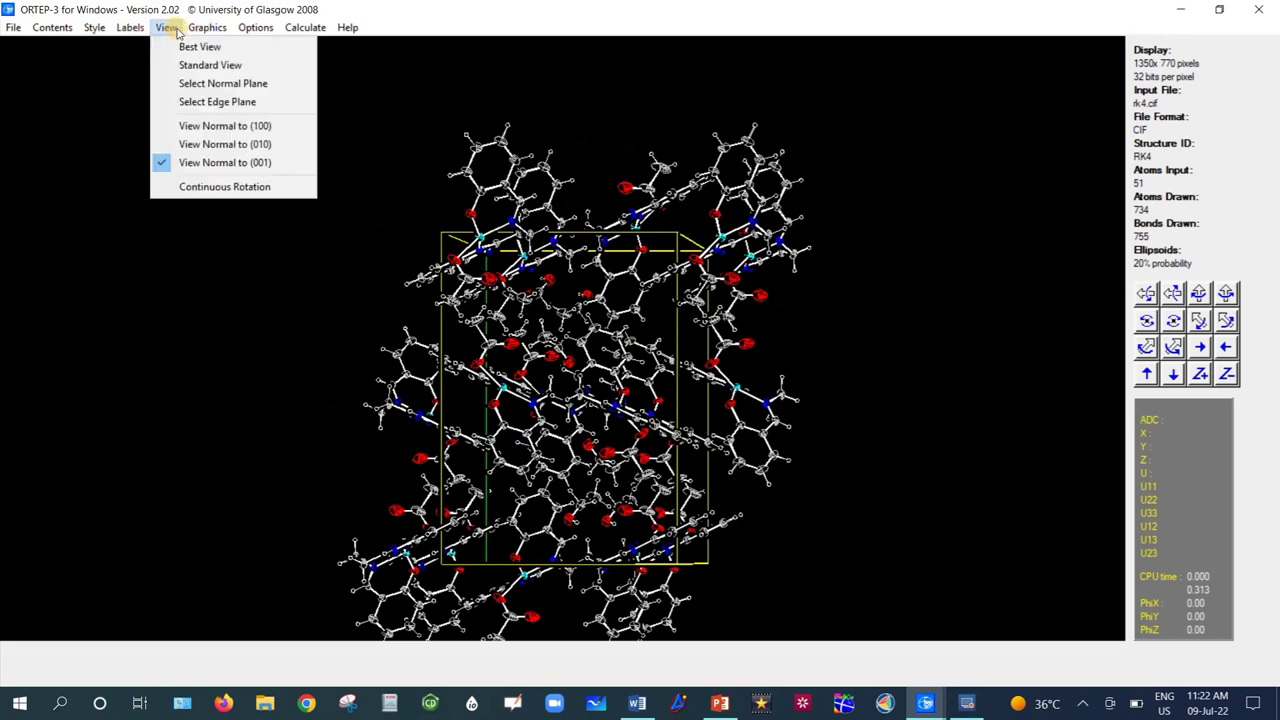
mouse_move(162, 33)
Return the drawing to the asymmetric unit and rotate the molecule to separate the solvent fragment from the complex.
mouse_move(58, 33)
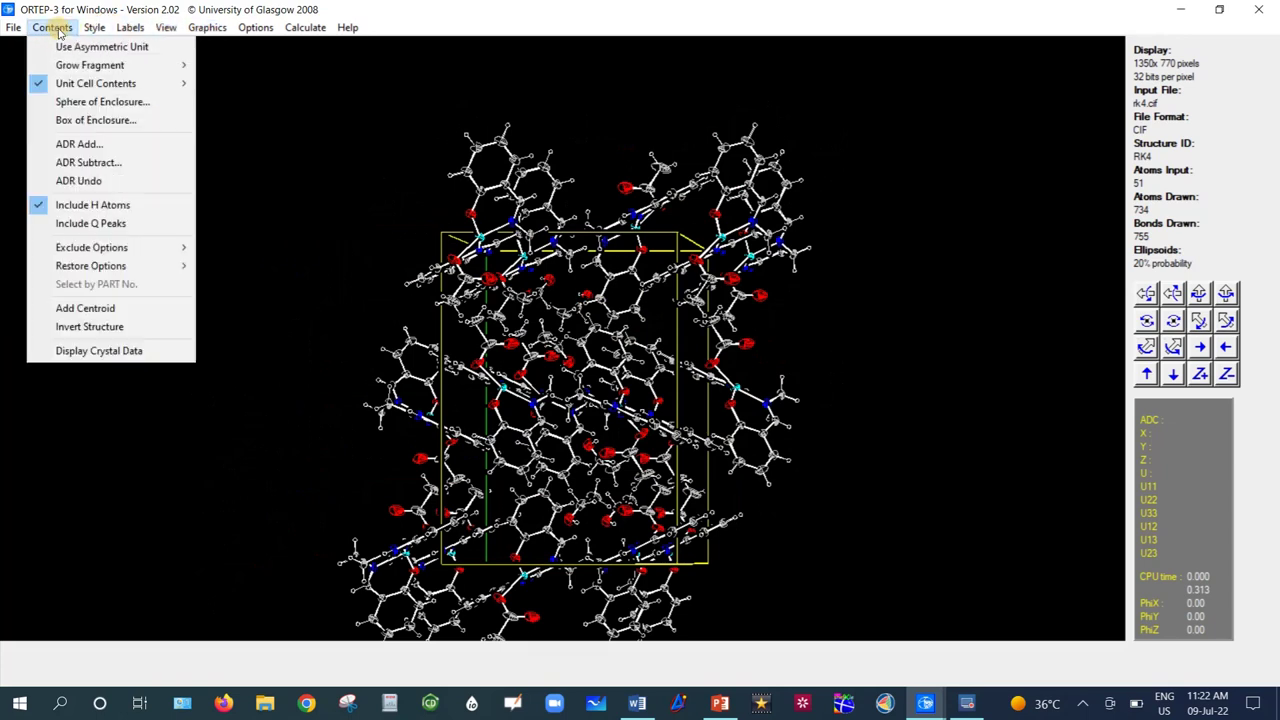
click(125, 50)
drag(523, 334, 403, 455)
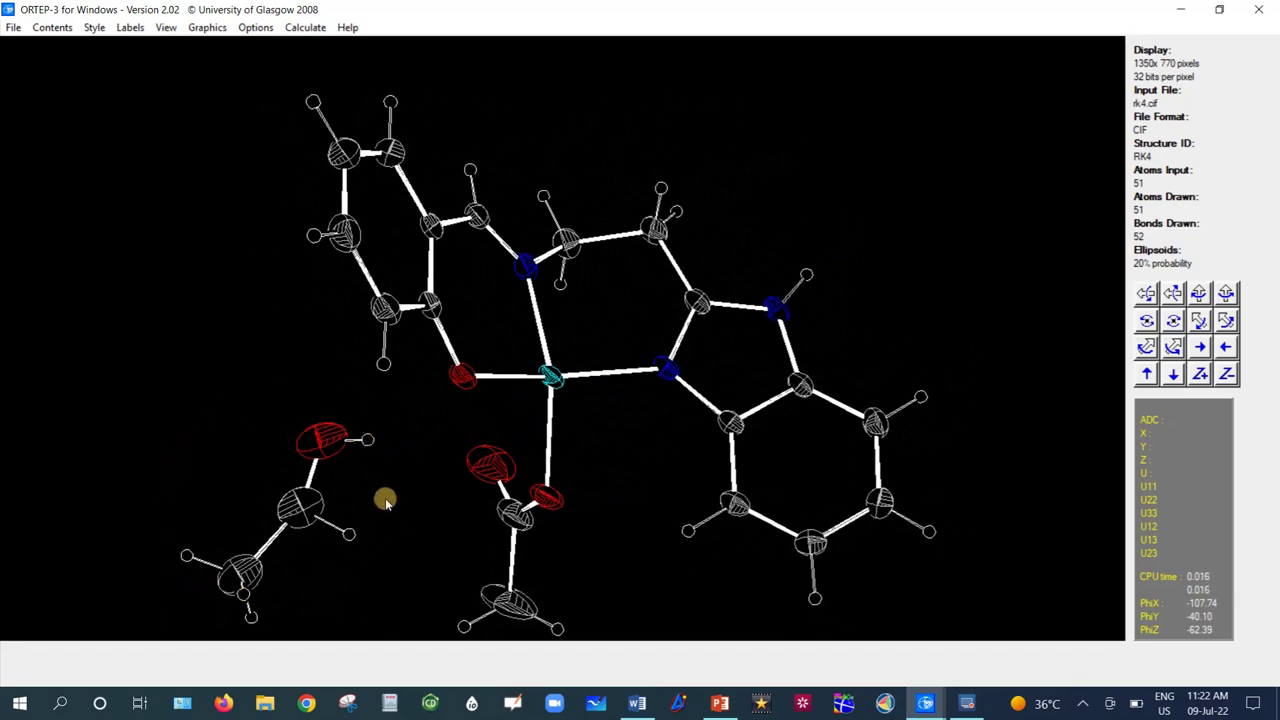
mouse_move(455, 480)
mouse_down()
mouse_move(443, 460)
mouse_move(459, 476)
mouse_up()
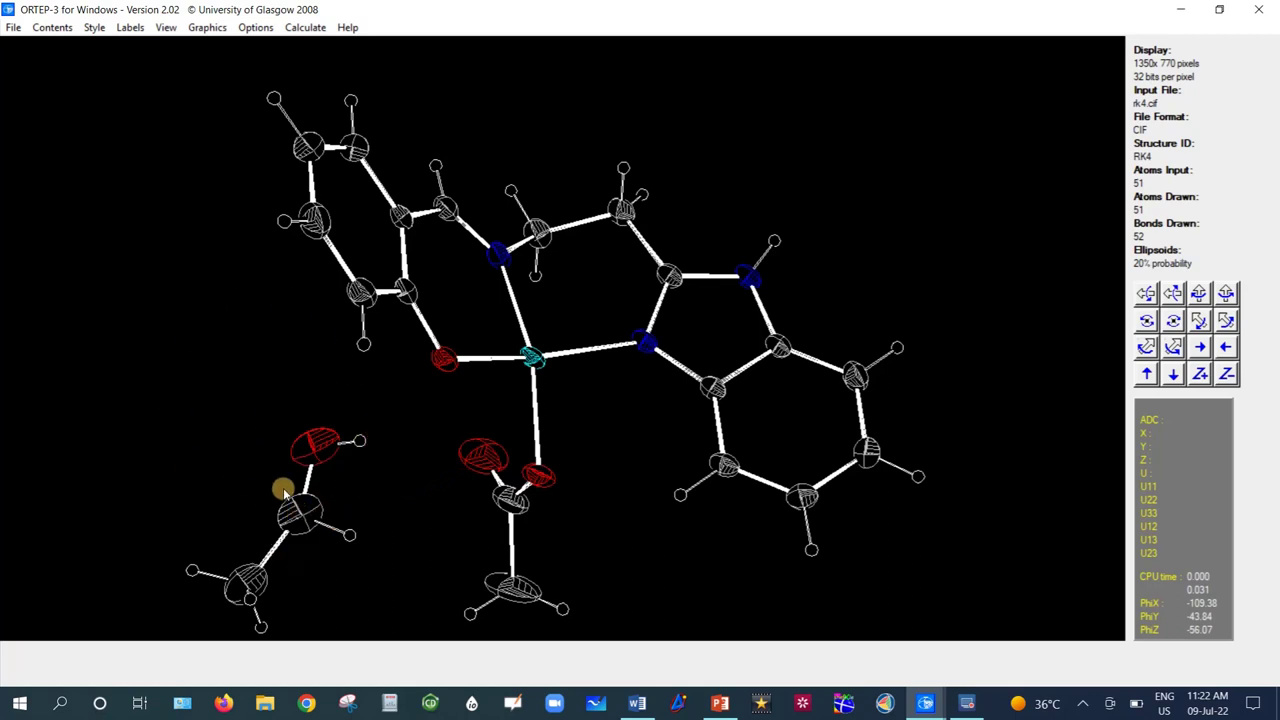
Start excluding specific atoms and remove the solvent oxygen O5 and its hydrogen from the drawing.
click(50, 28)
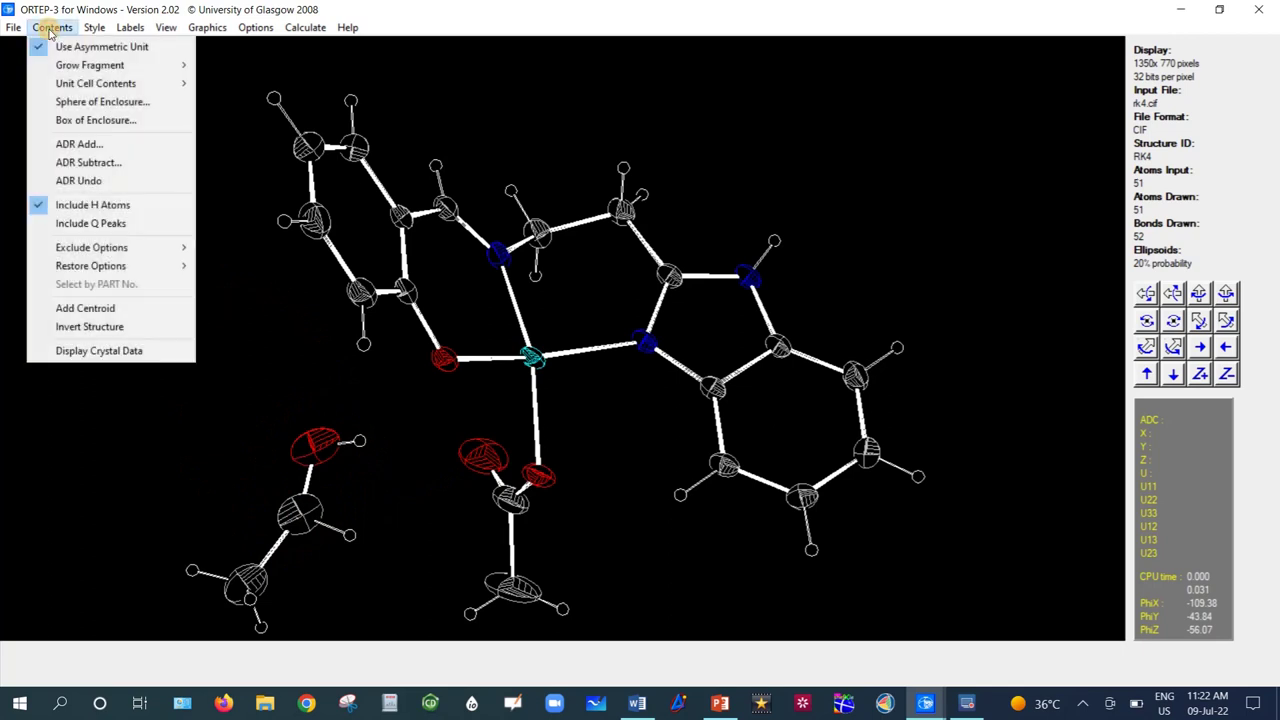
mouse_move(60, 248)
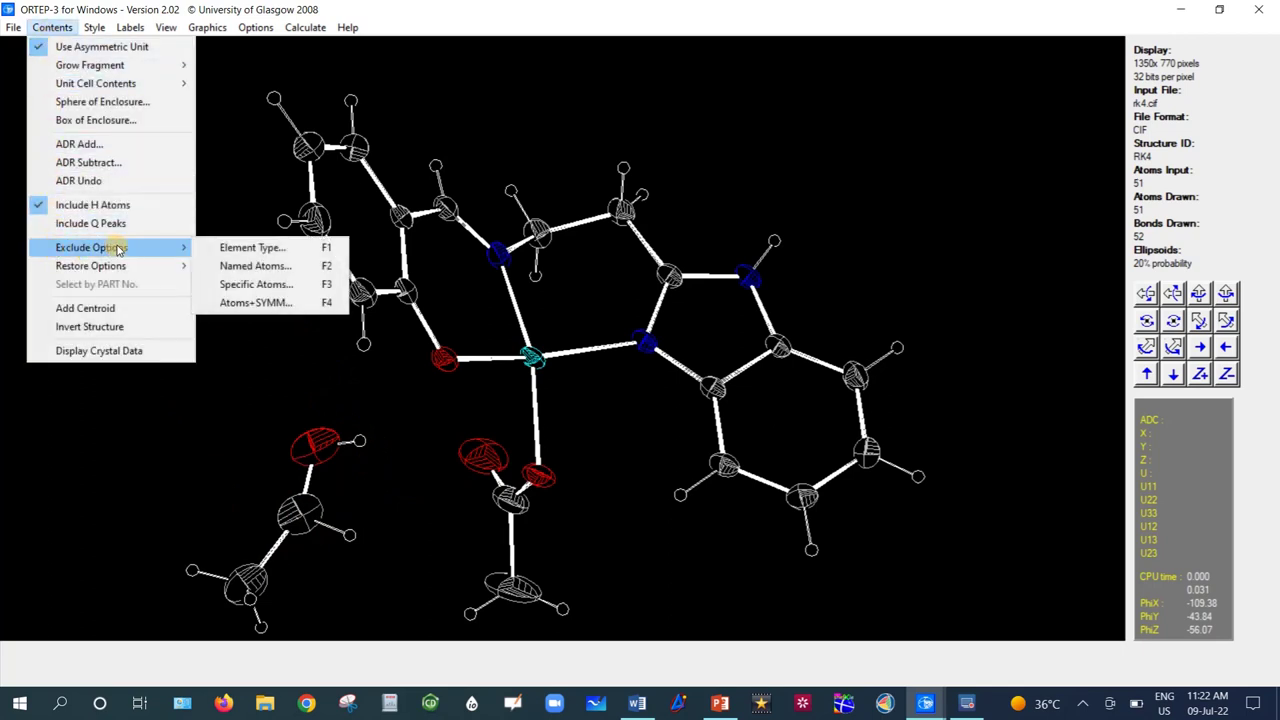
click(285, 286)
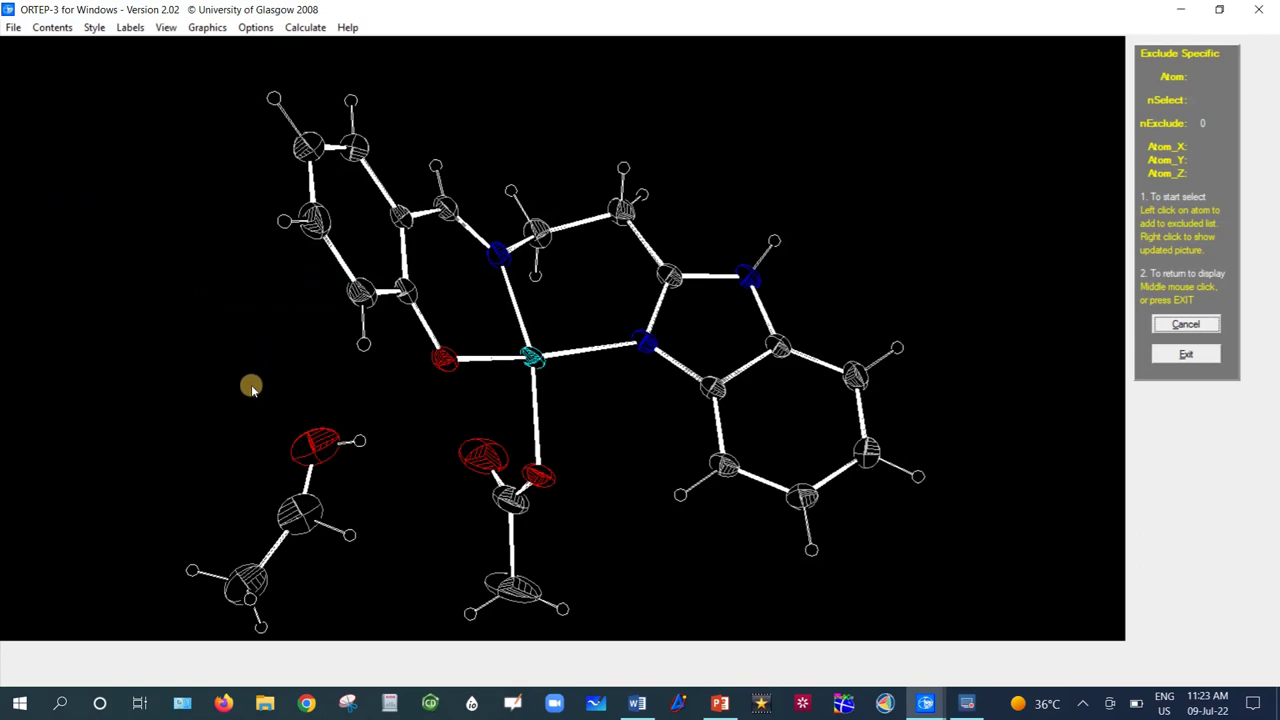
click(311, 448)
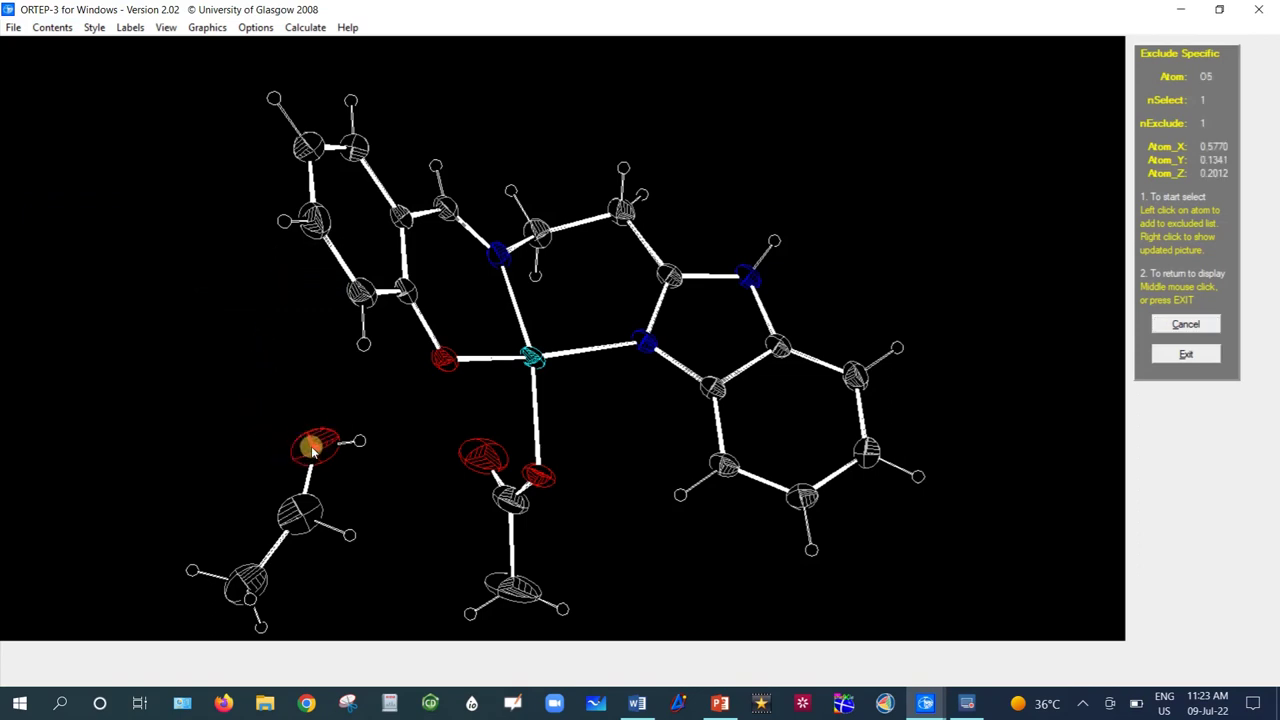
right_click(291, 383)
click(313, 416)
Exclude the solvent carbon C1a and its two hydrogens from the drawing.
click(300, 512)
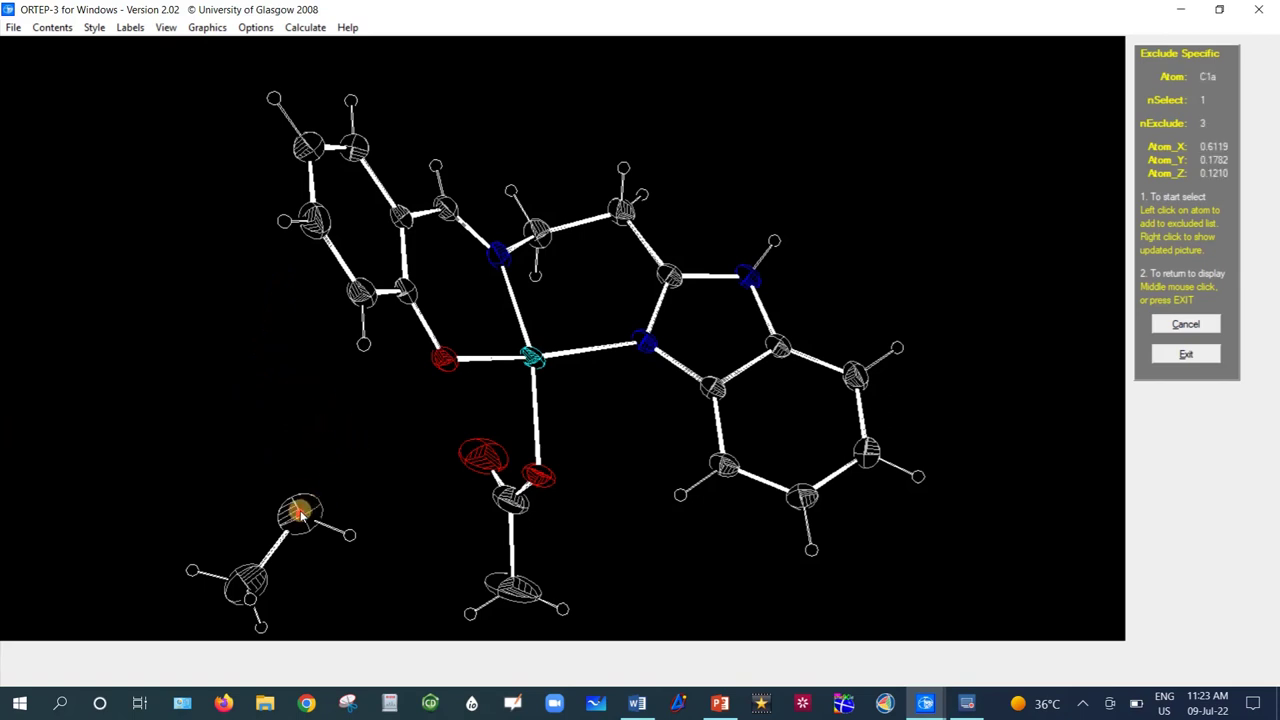
right_click(290, 437)
click(345, 535)
right_click(344, 485)
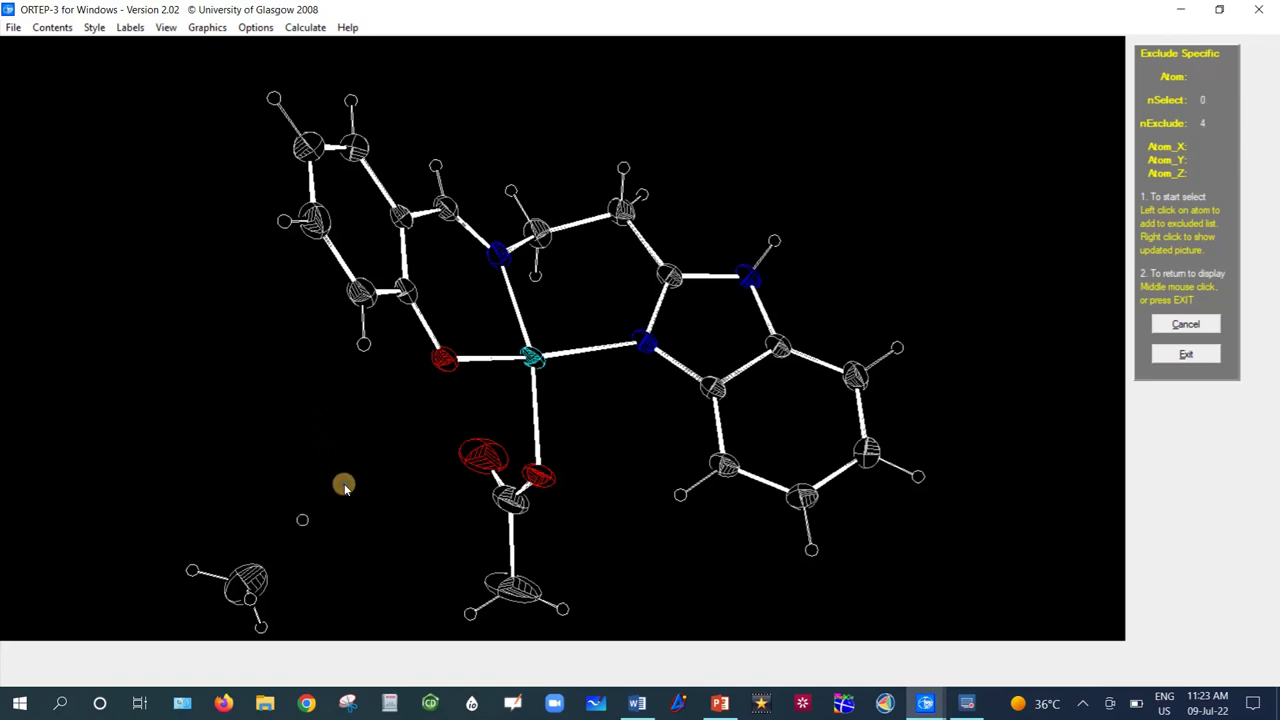
click(305, 517)
click(297, 474)
Exclude the solvent carbon C1b and its three hydrogens, and exit the specific atom exclusion.
click(251, 580)
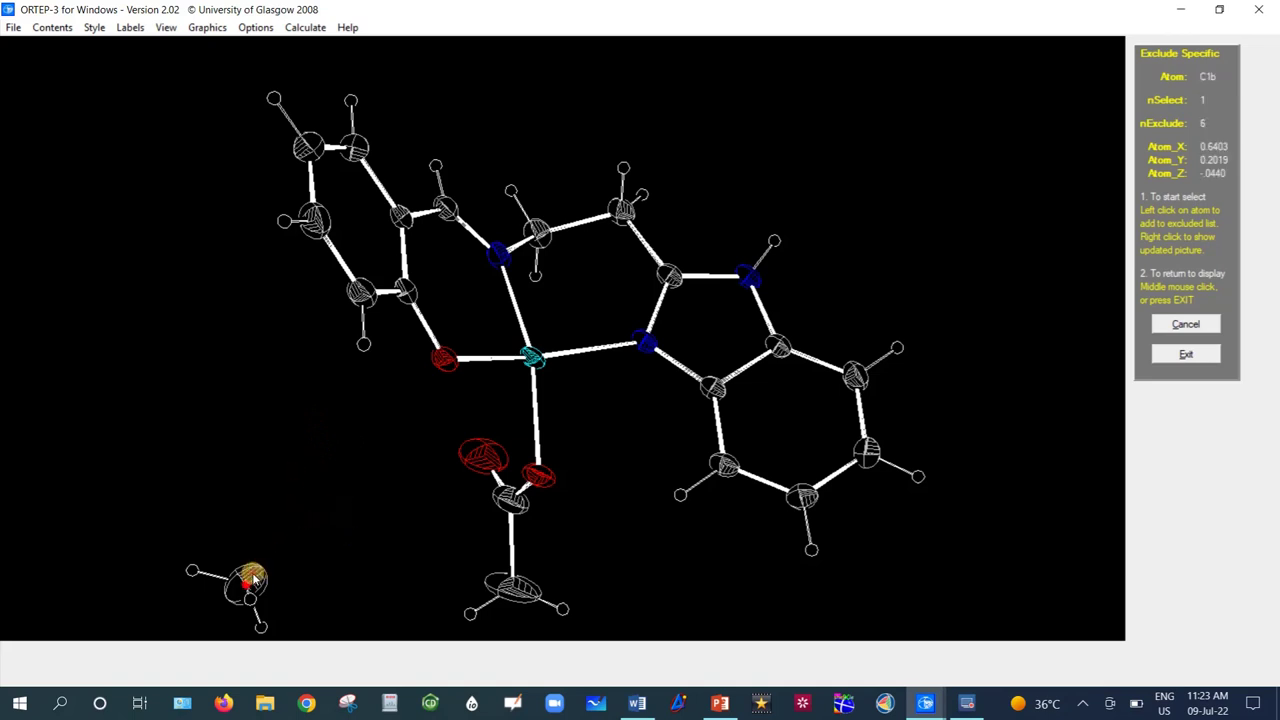
right_click(255, 542)
click(250, 598)
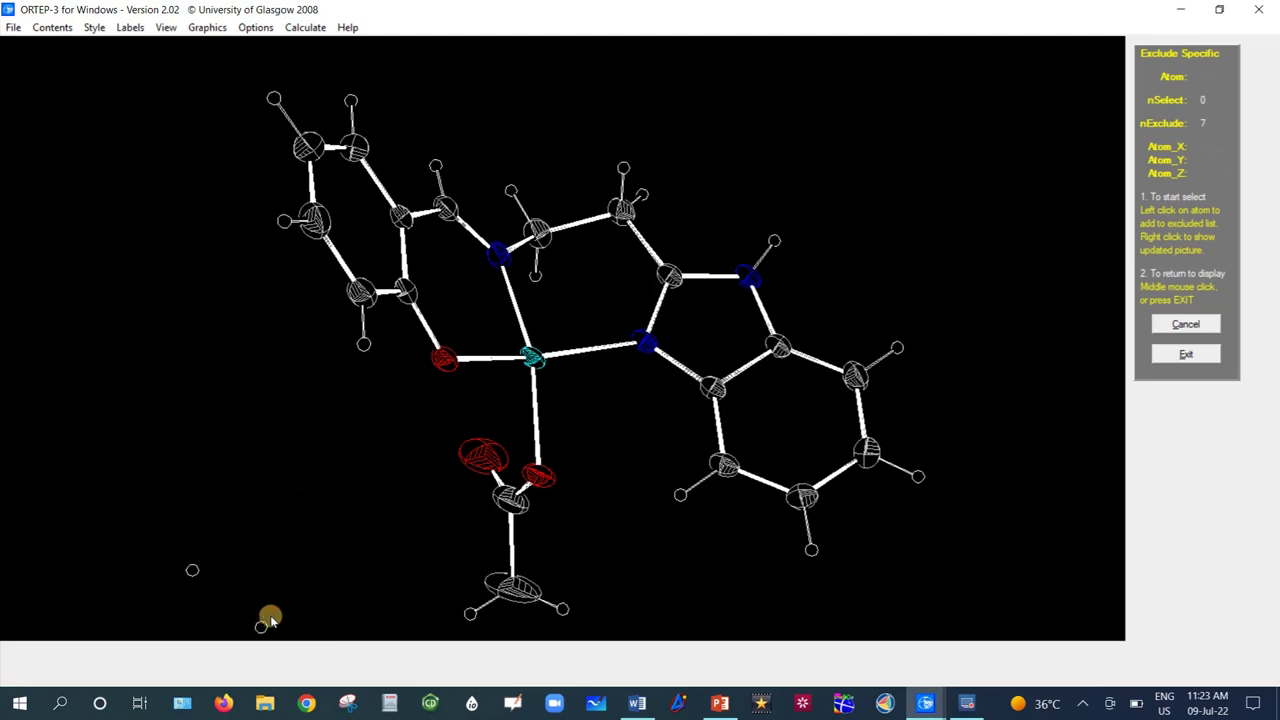
click(261, 622)
right_click(263, 558)
click(183, 578)
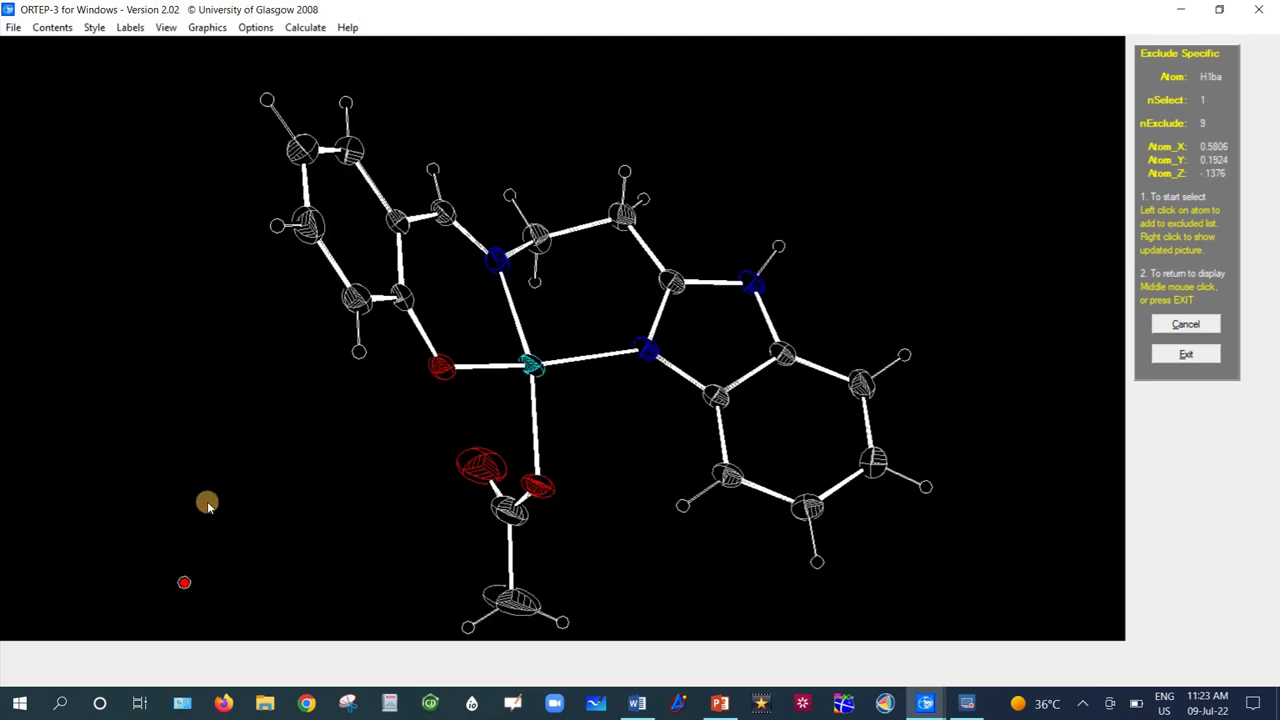
right_click(207, 501)
click(1185, 356)
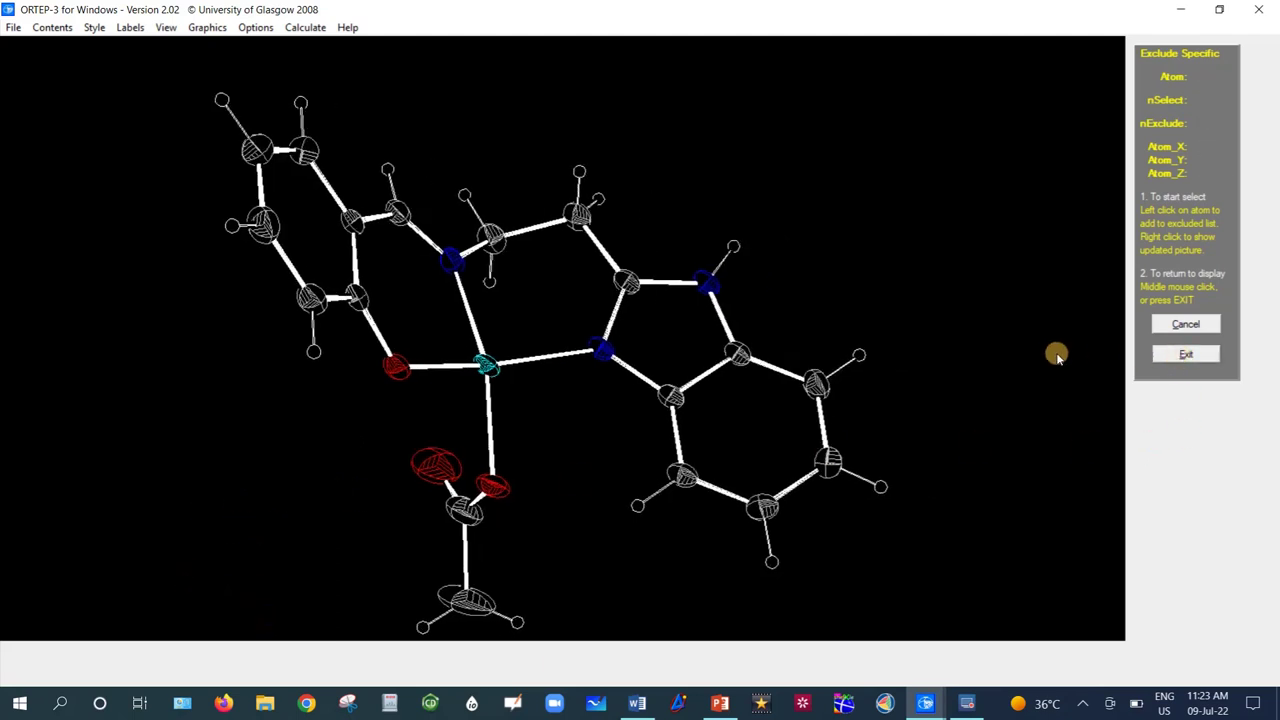
Write the solvent-free drawing to a colour PostScript file, view it in GSview and close the viewer.
mouse_move(808, 183)
mouse_down()
mouse_move(794, 189)
mouse_move(808, 190)
mouse_up()
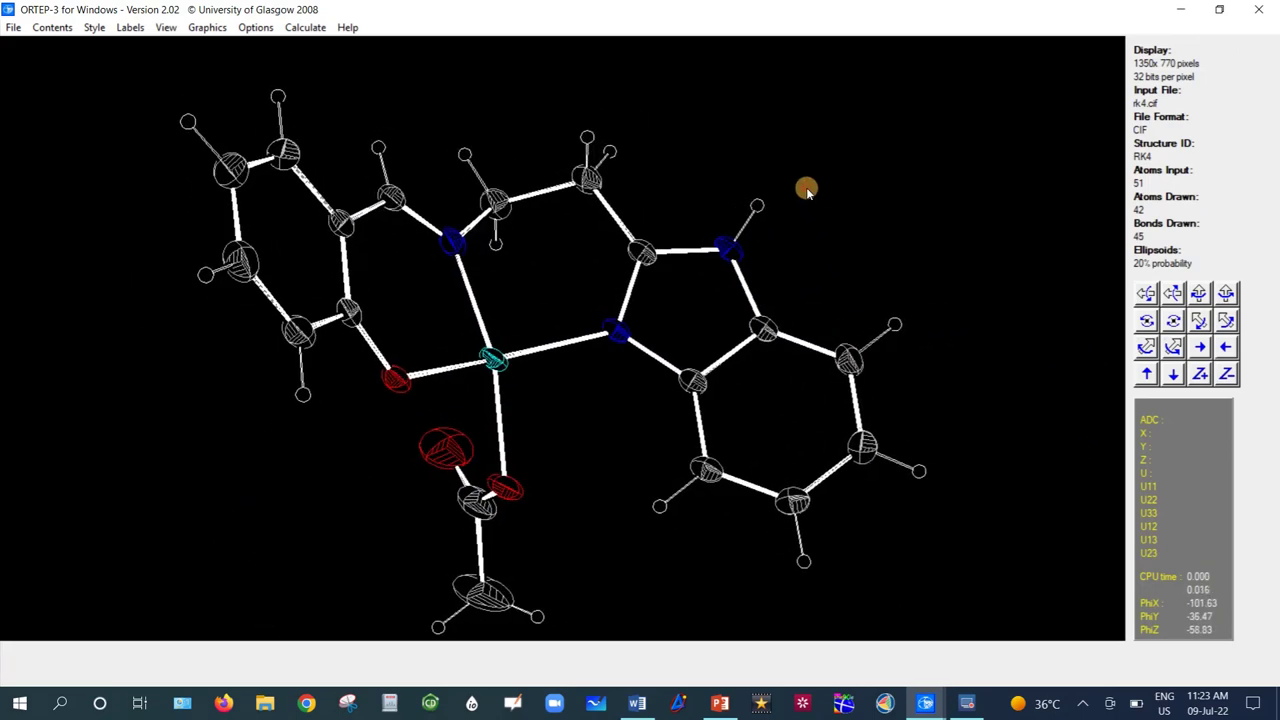
click(20, 30)
mouse_move(106, 222)
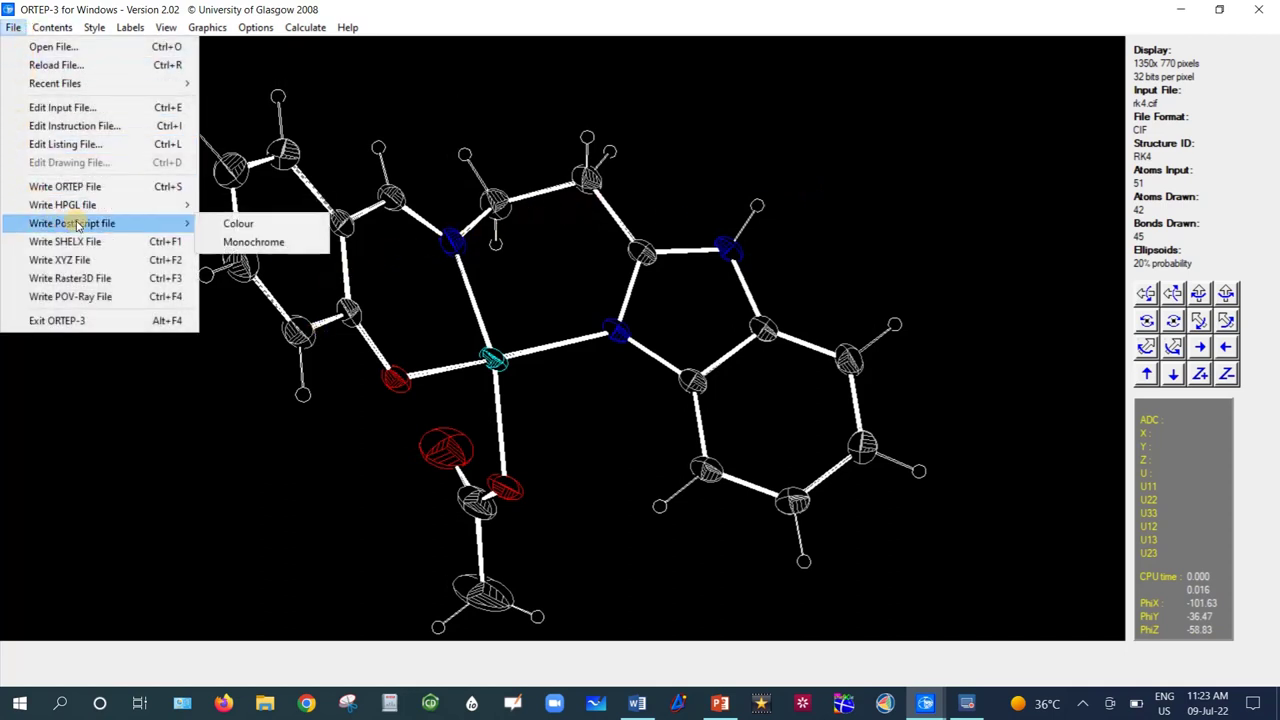
click(240, 223)
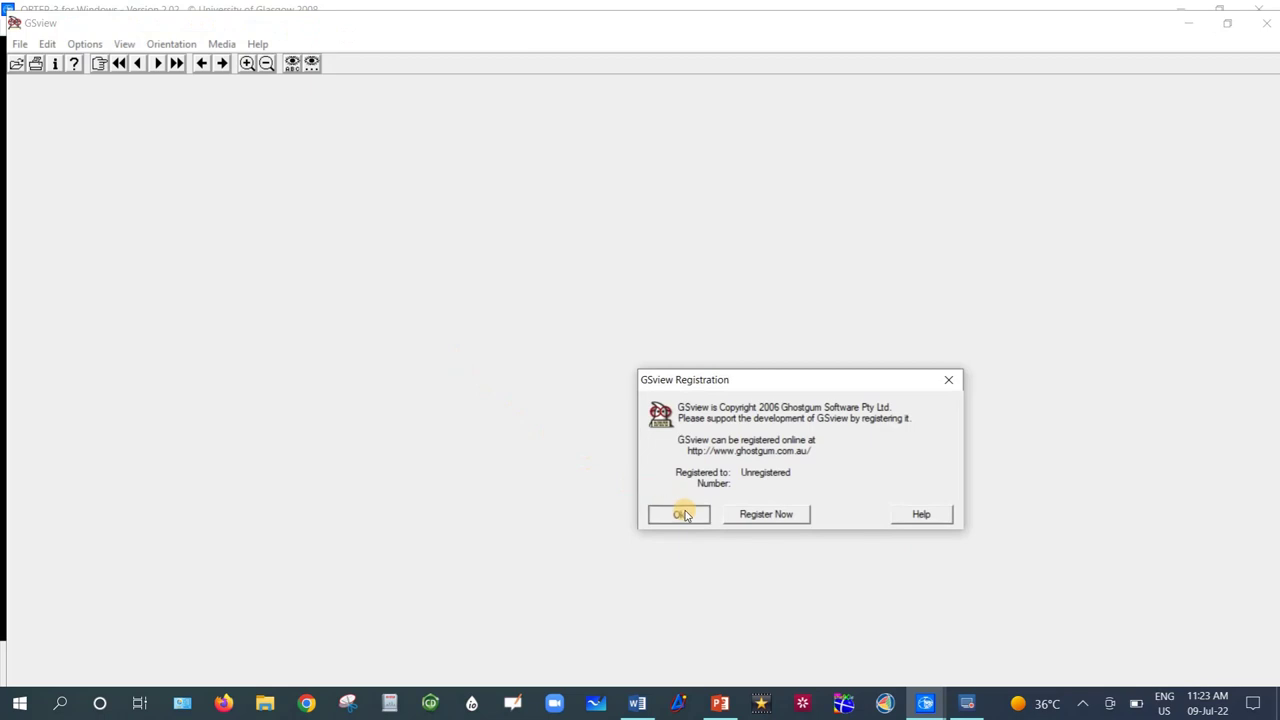
click(684, 512)
scroll(684, 512, down, 1)
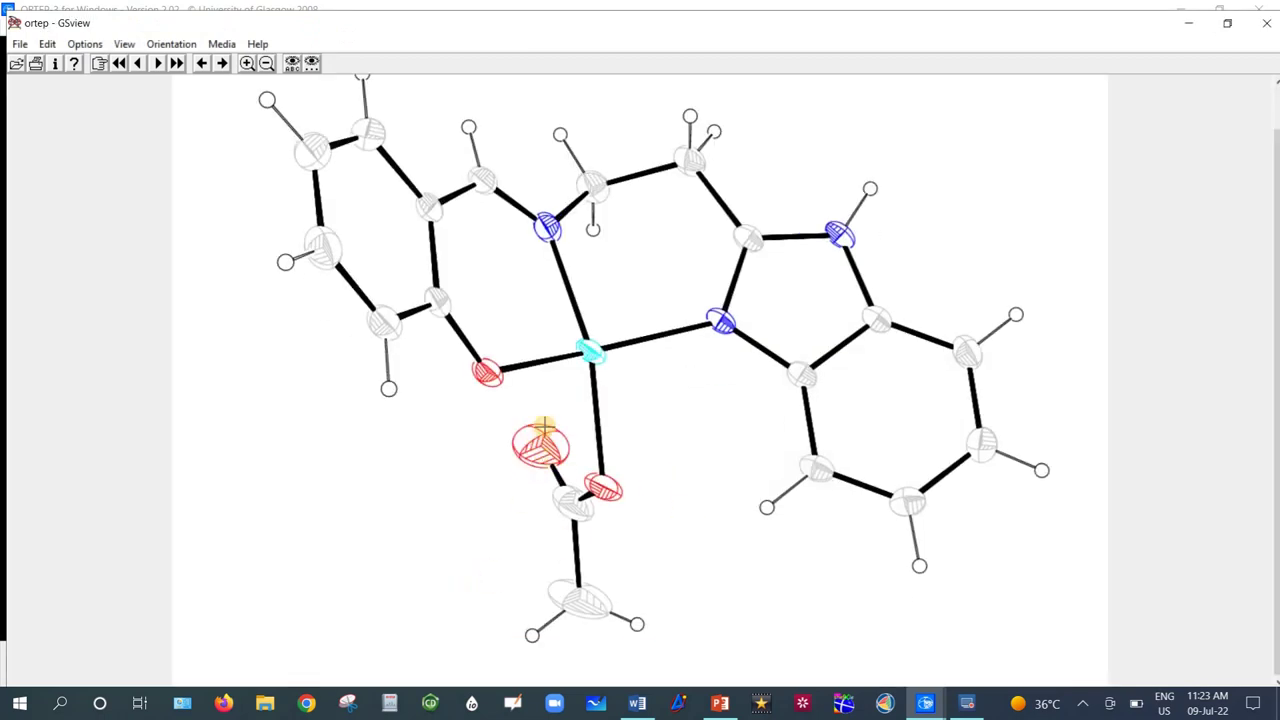
click(1266, 22)
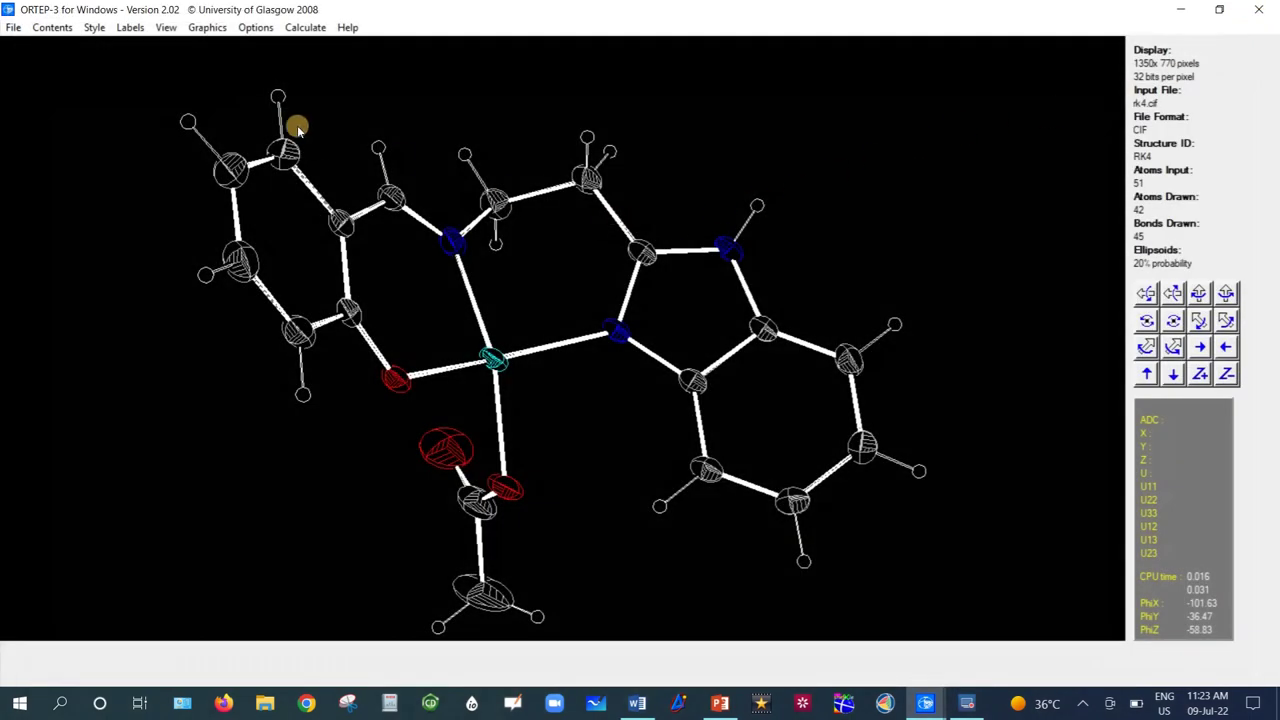
Hide the hydrogen atoms in the solvent-free drawing.
click(53, 27)
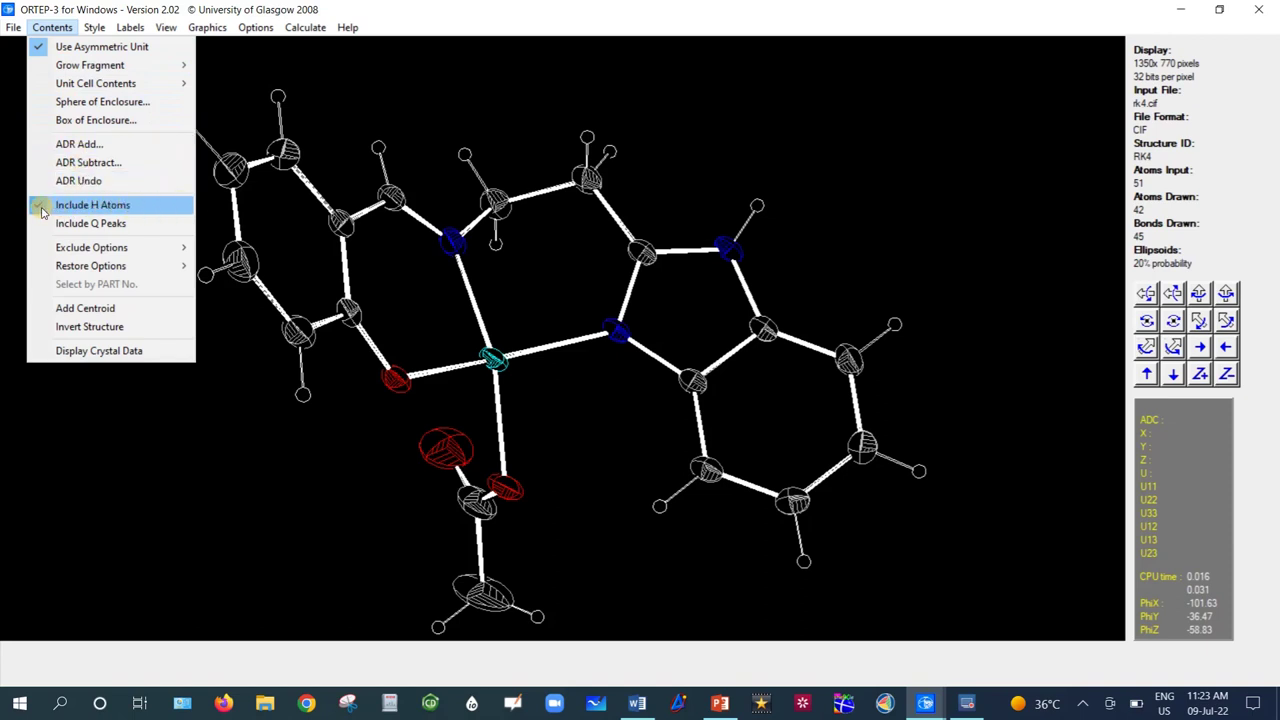
click(92, 205)
drag(509, 241, 491, 246)
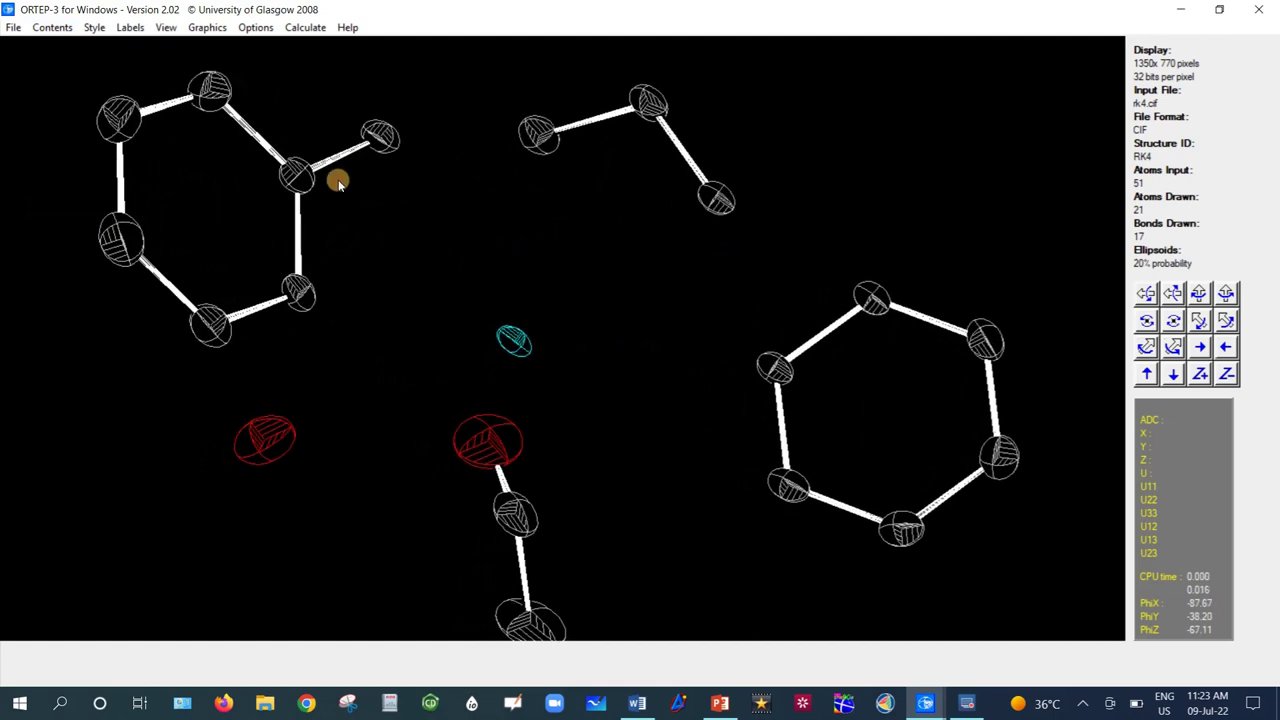
Try growing the fragment in Auto Mode, and reselect the asymmetric unit as the drawing contents.
click(55, 28)
mouse_move(84, 72)
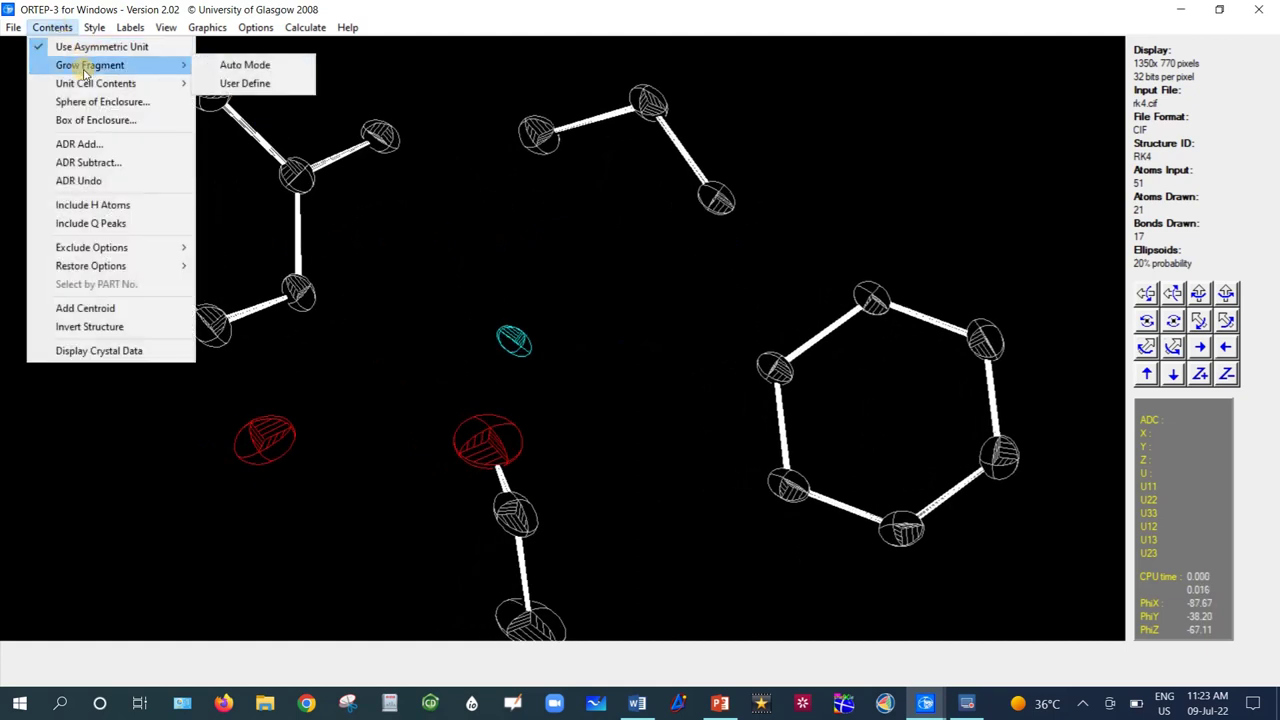
click(233, 68)
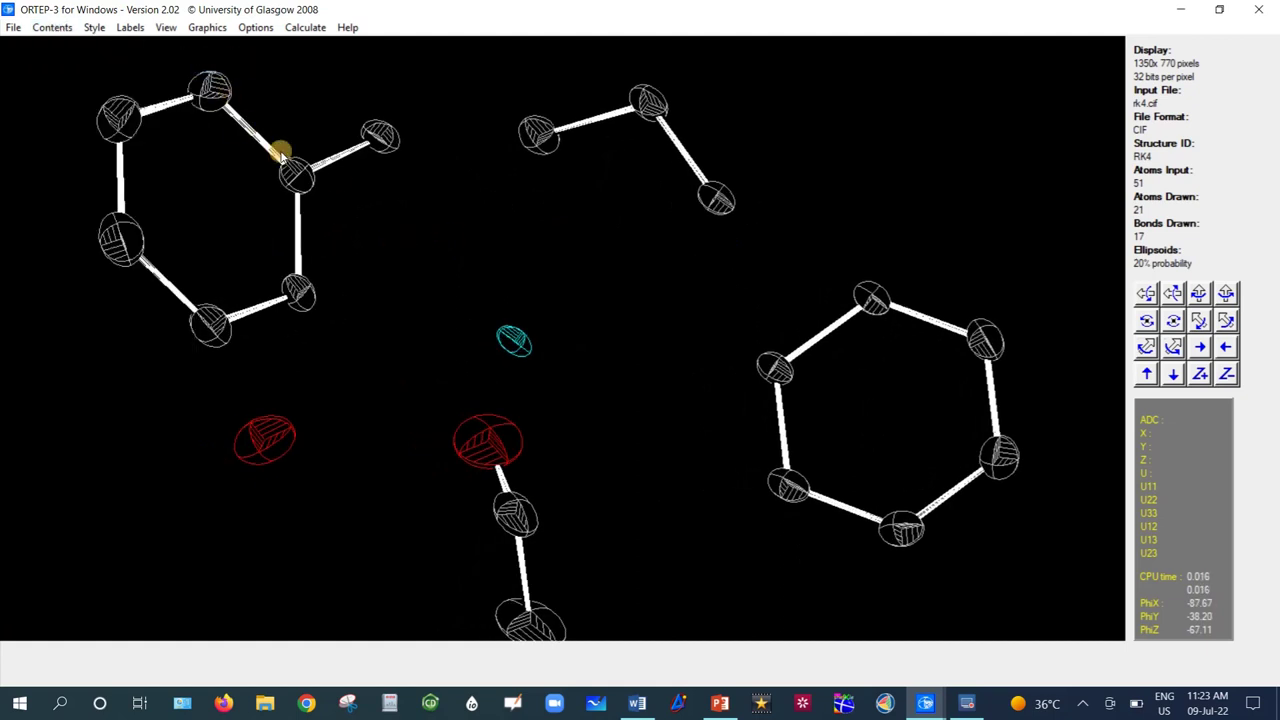
click(62, 28)
click(85, 46)
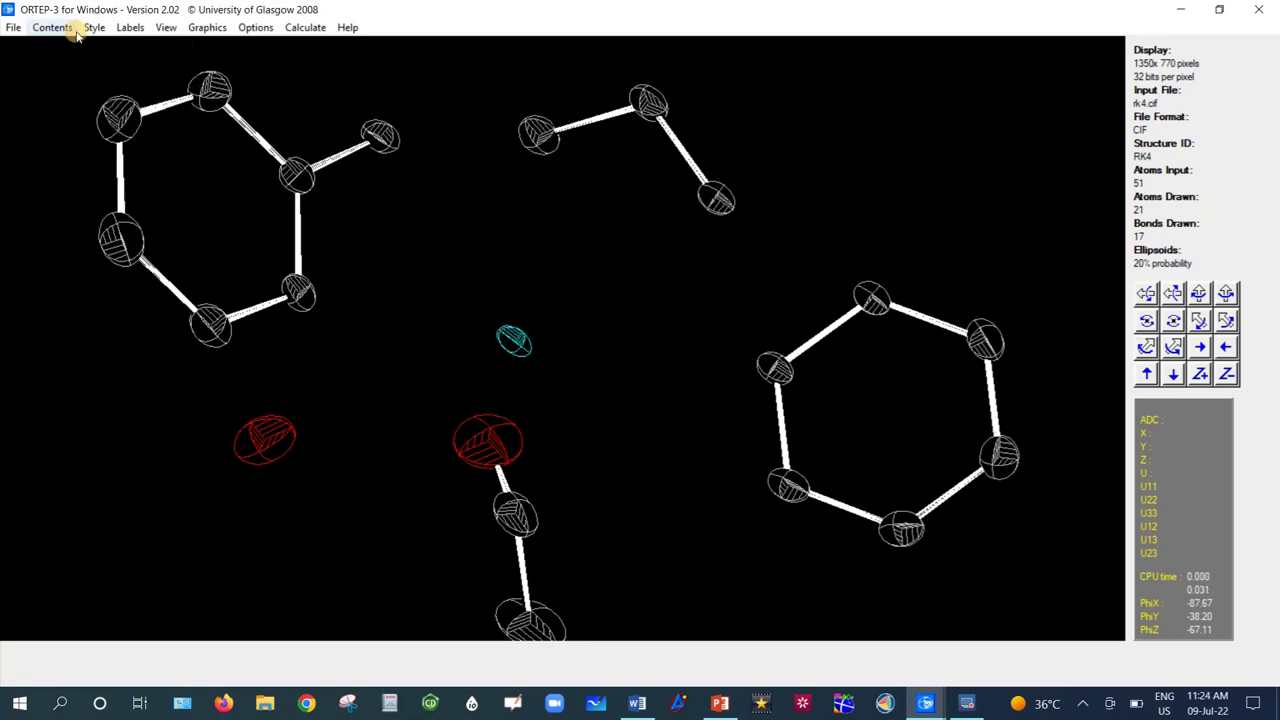
Include the hydrogen atoms in the solvent-free drawing again and rotate the complex.
click(58, 28)
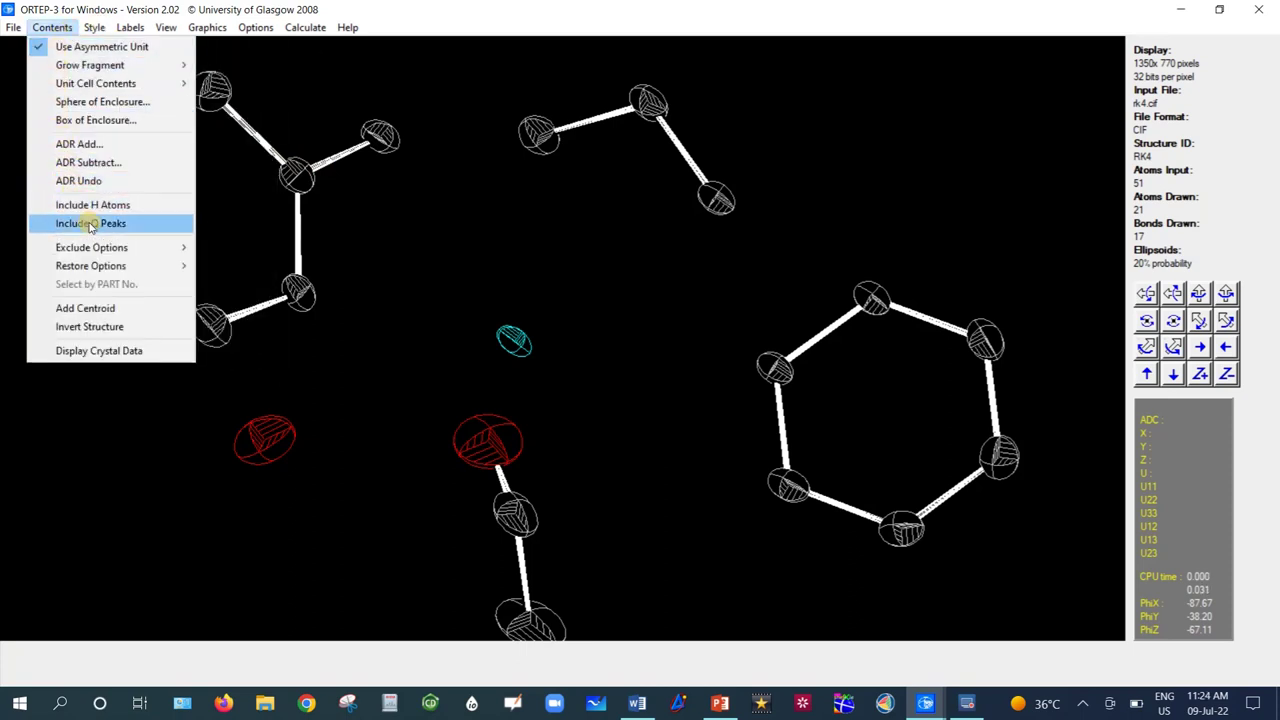
click(57, 206)
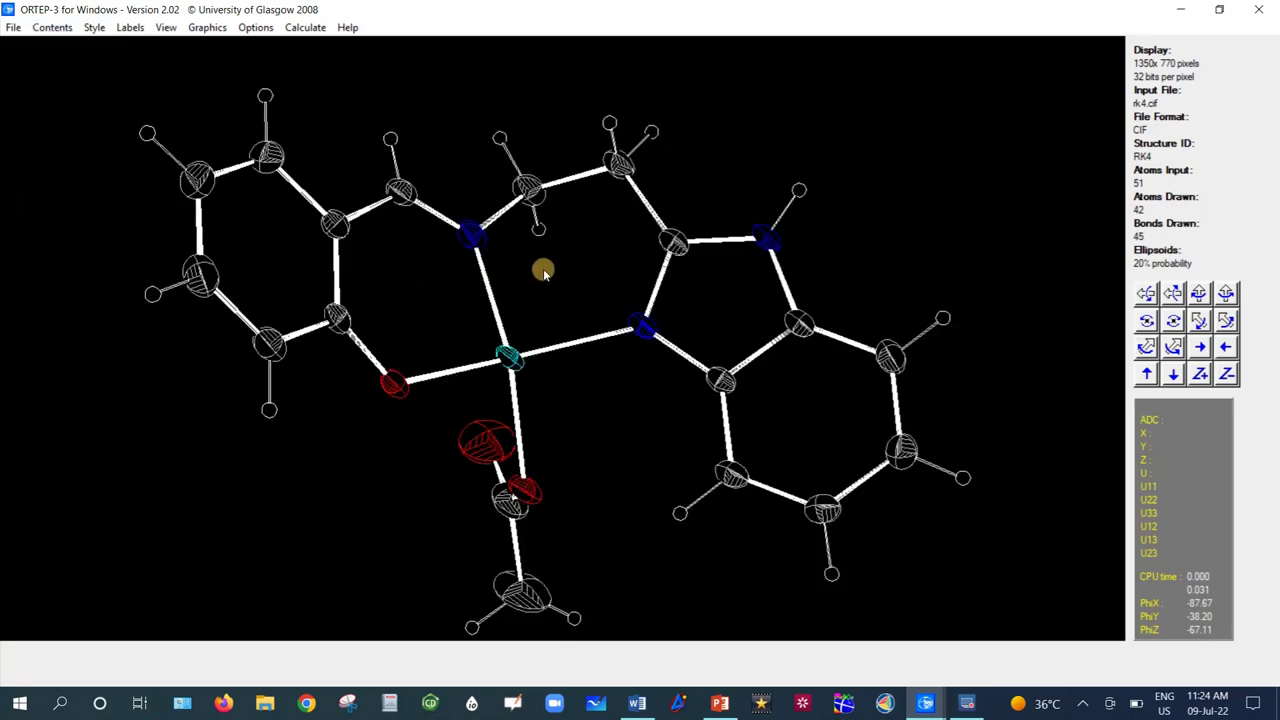
mouse_move(543, 268)
mouse_down()
mouse_move(520, 277)
mouse_move(554, 266)
mouse_up()
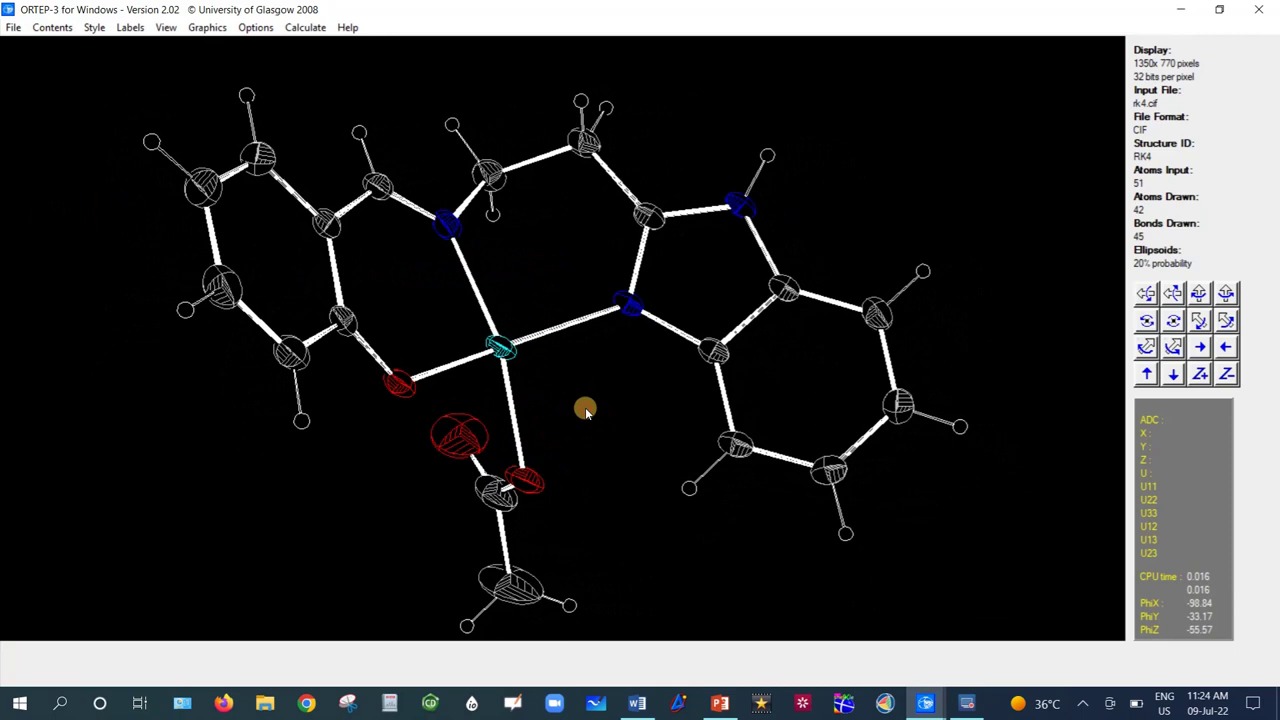
drag(585, 407, 582, 409)
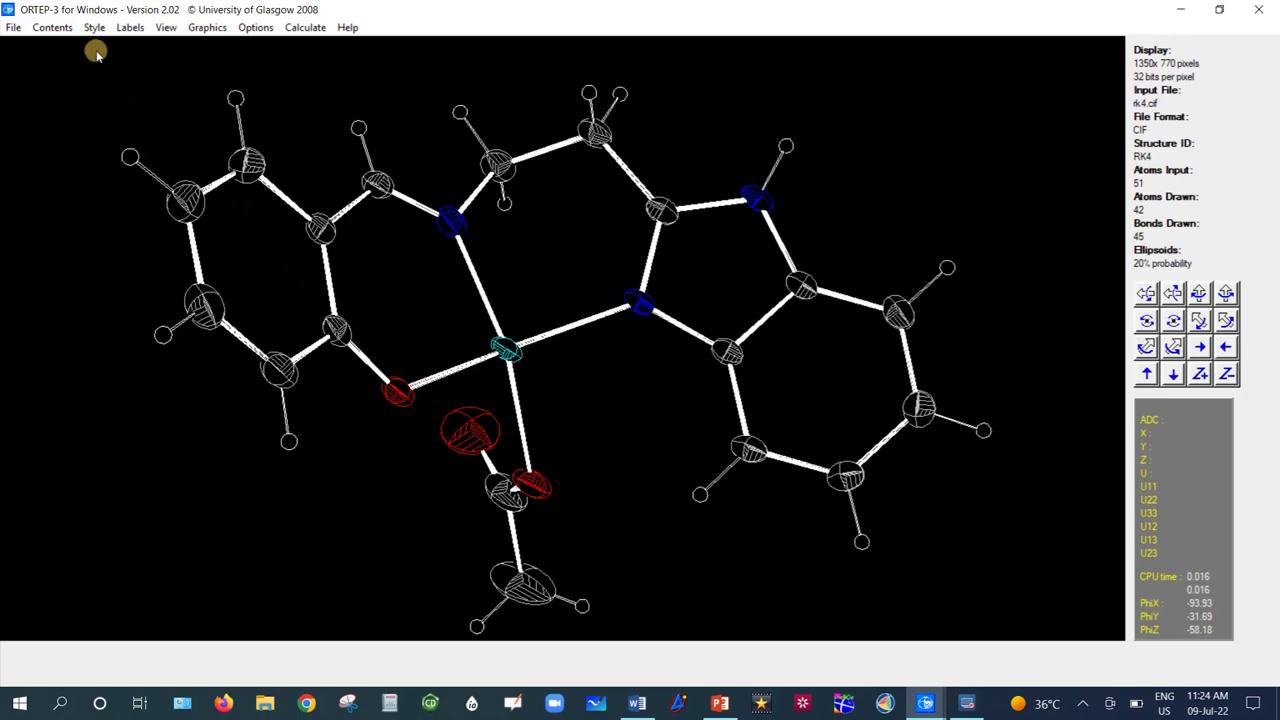
Restore the excluded specific atoms so the solvent molecule is drawn alongside the complex.
click(55, 30)
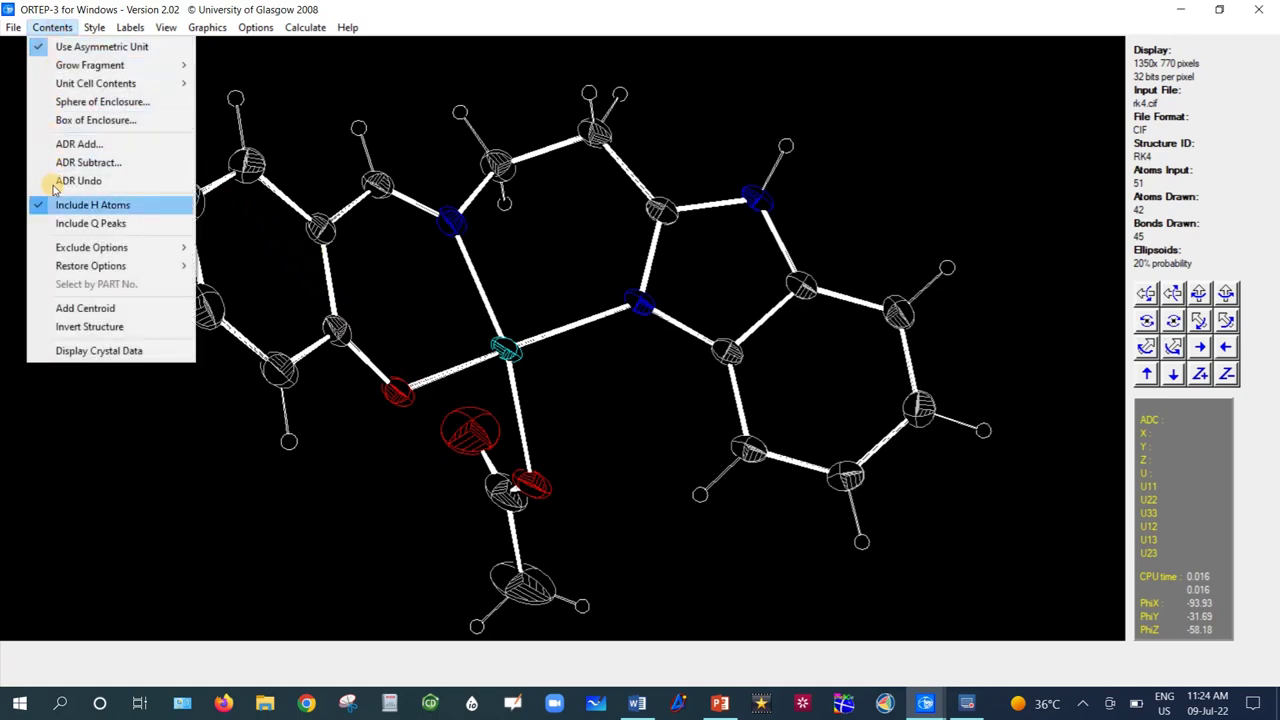
mouse_move(112, 268)
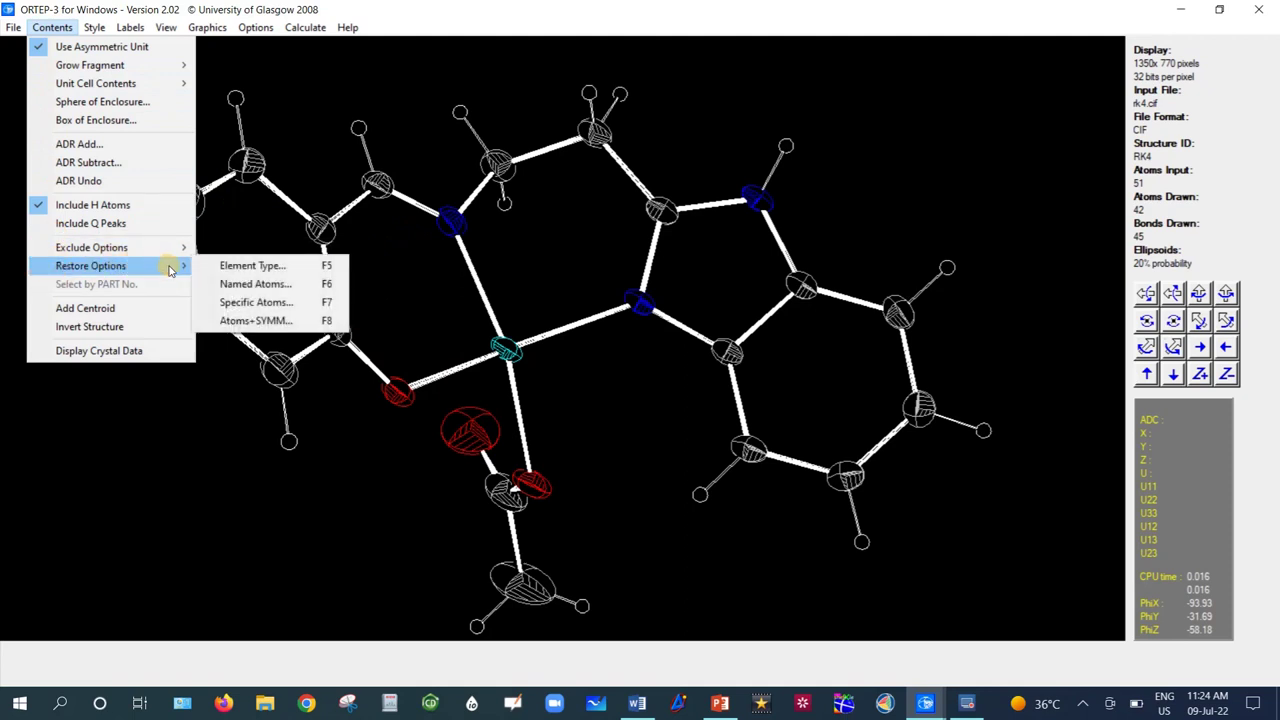
click(256, 302)
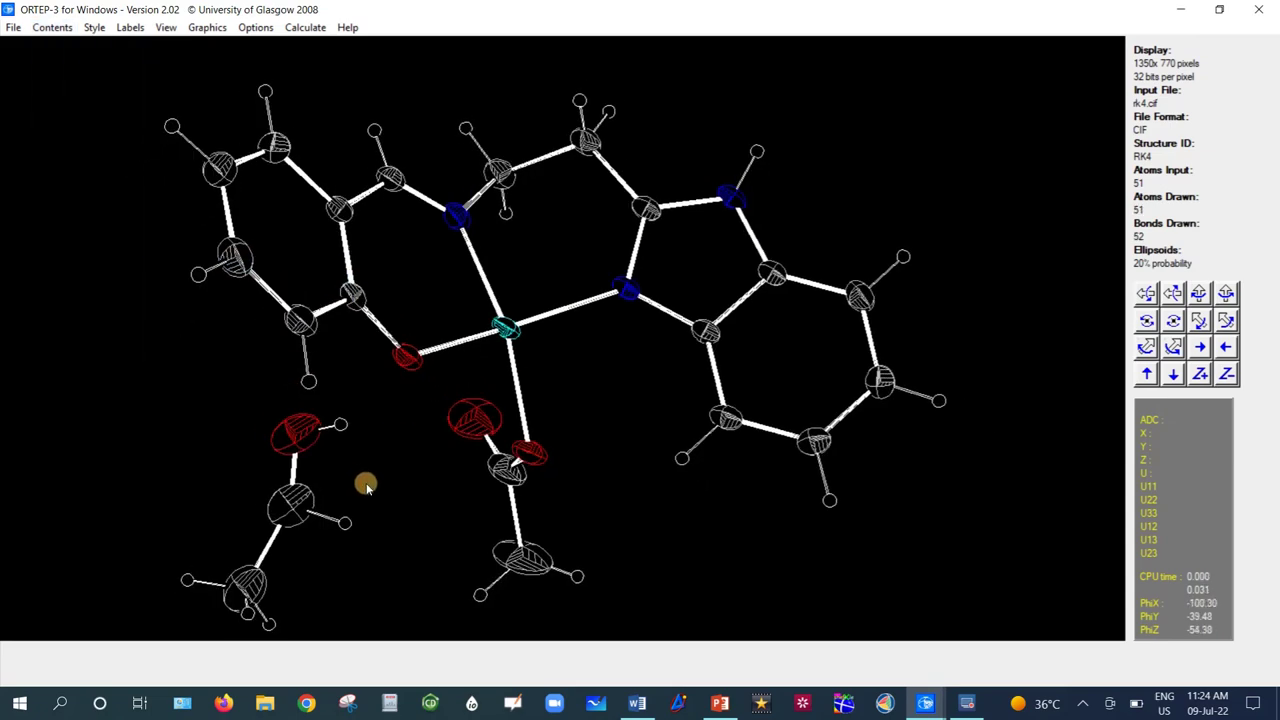
drag(364, 485, 306, 437)
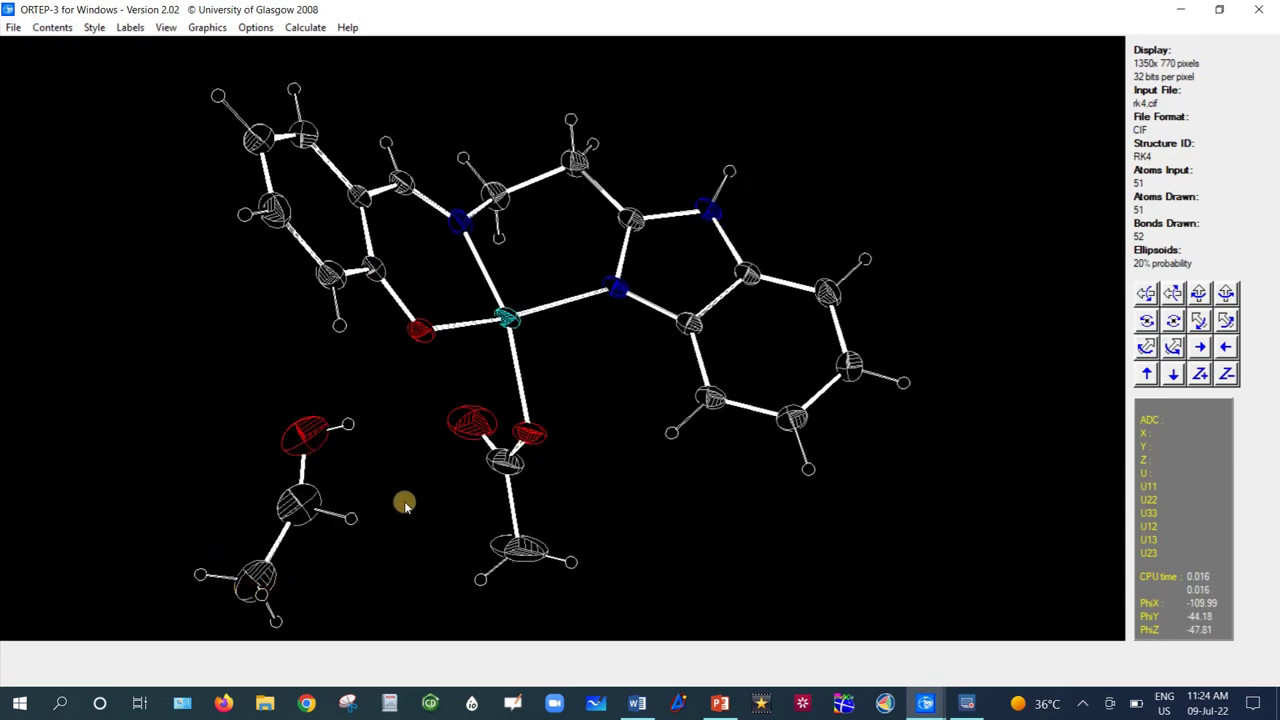
drag(404, 501, 397, 508)
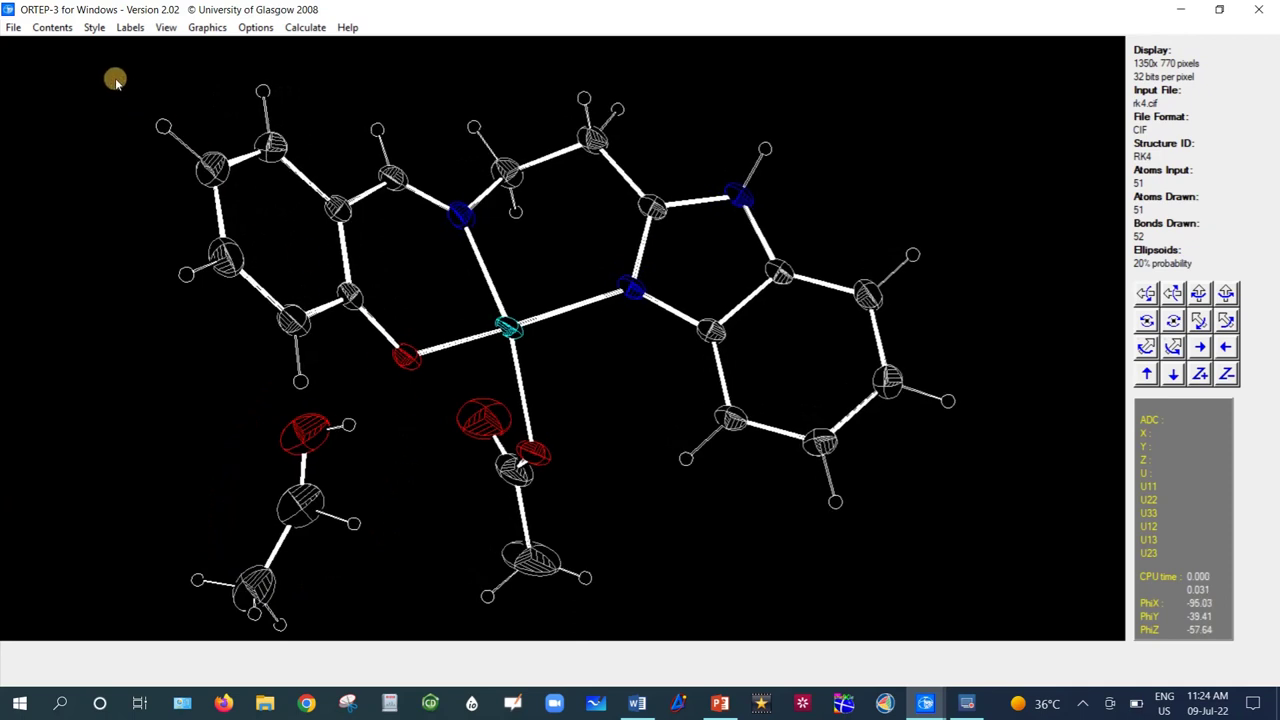
Hide the hydrogen atoms to view the complex and solvent without them, and include them again.
click(52, 27)
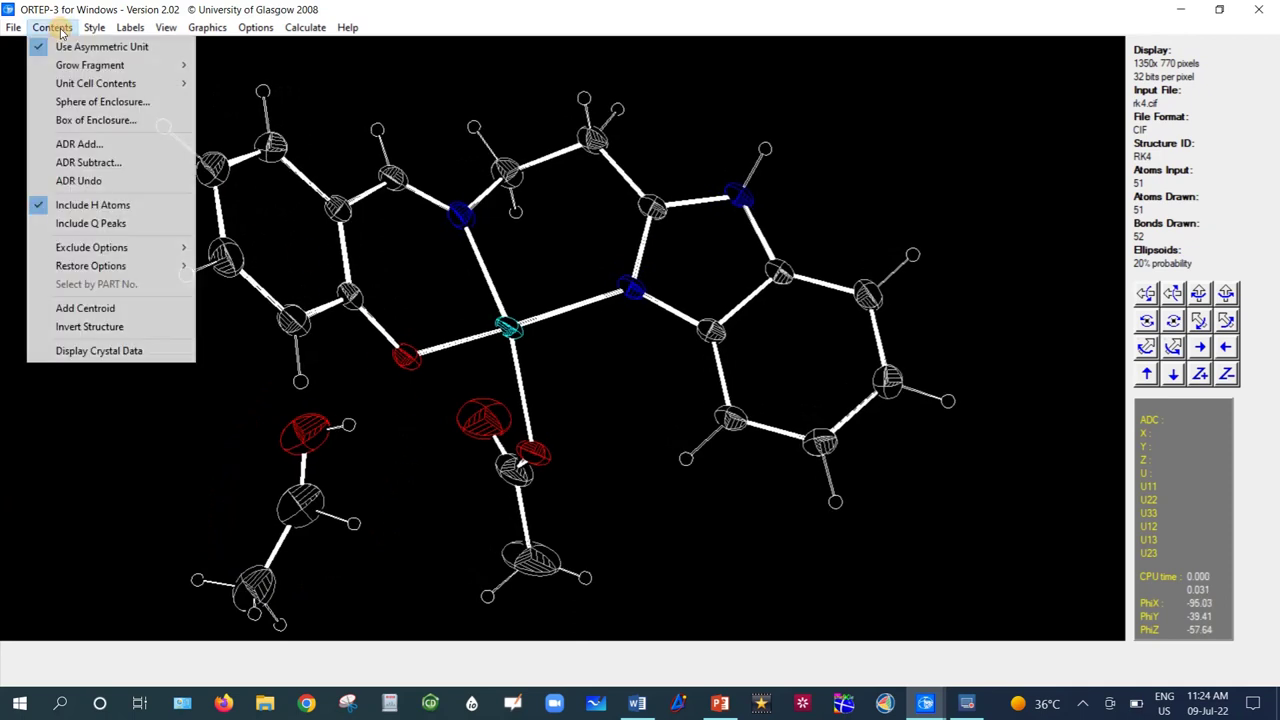
click(37, 205)
drag(322, 411, 371, 420)
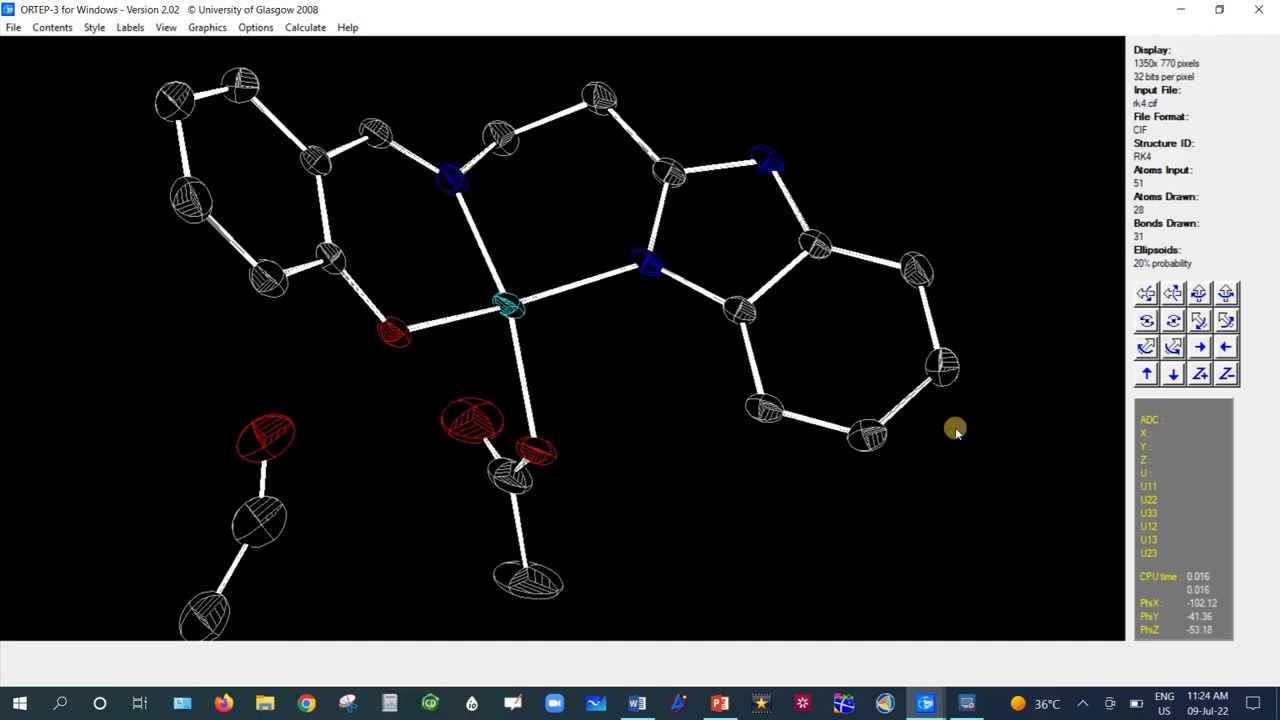
click(1227, 374)
click(1227, 374)
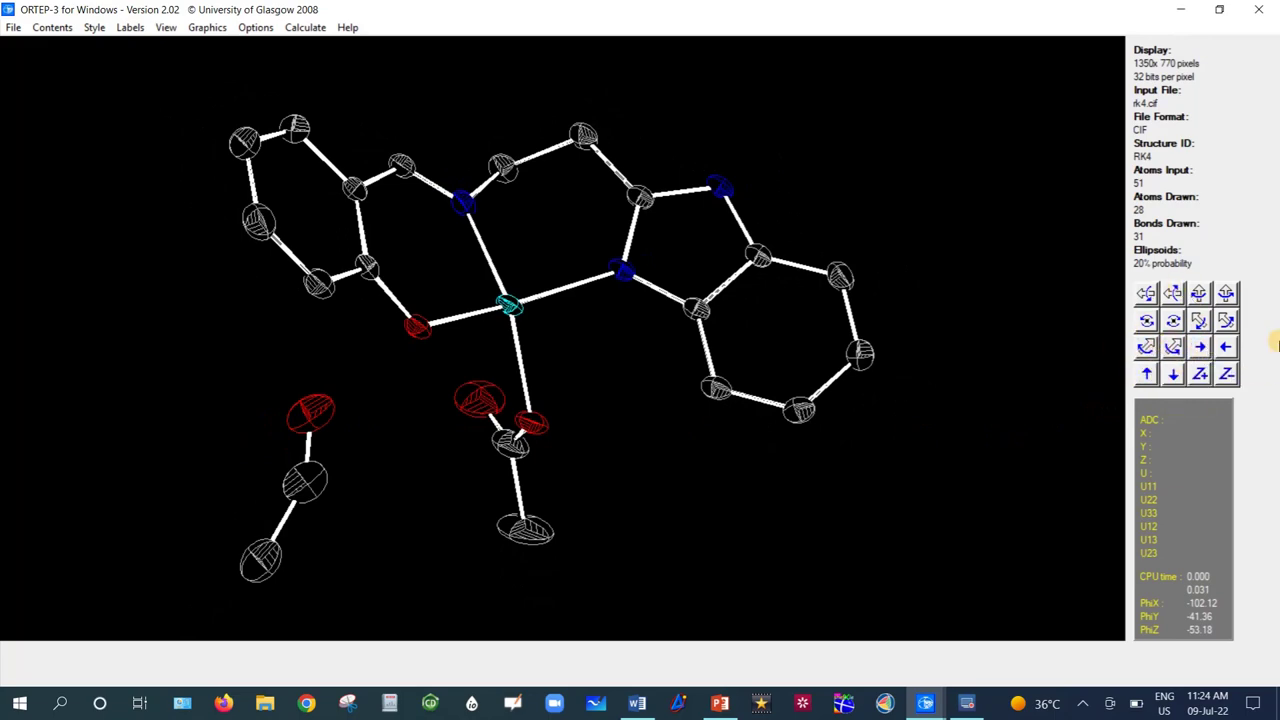
drag(804, 330, 905, 335)
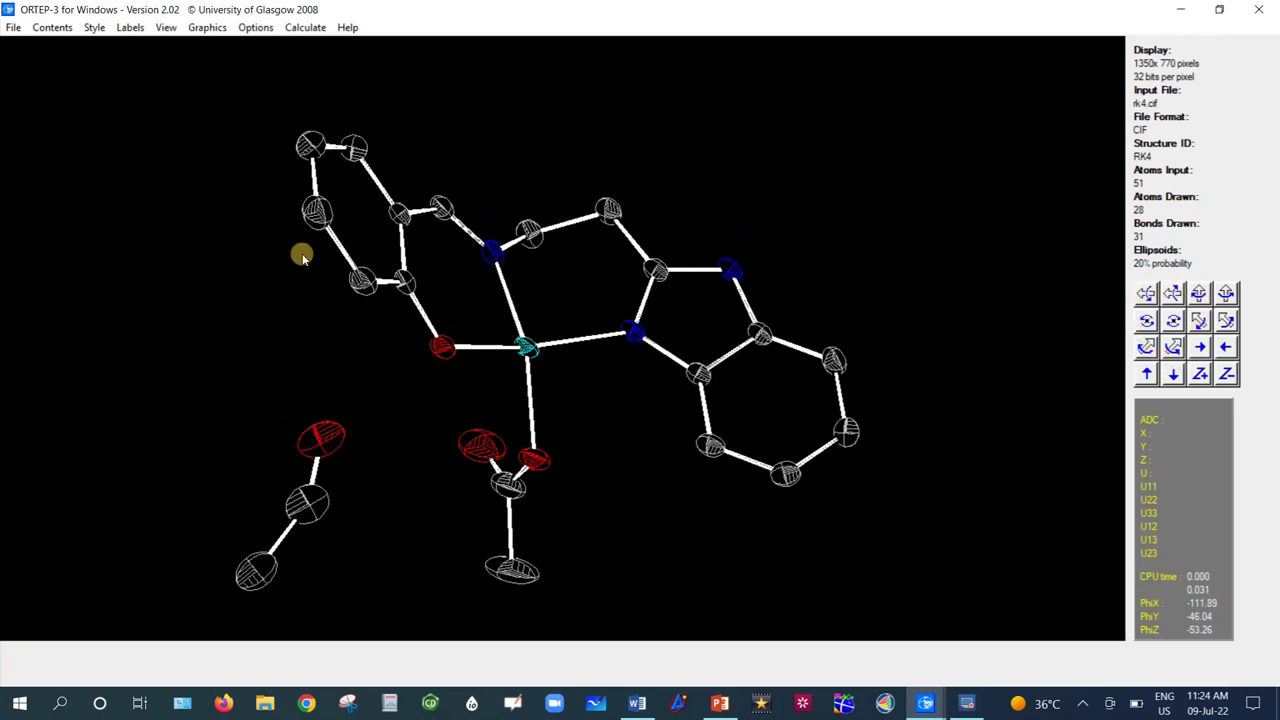
drag(300, 251, 256, 288)
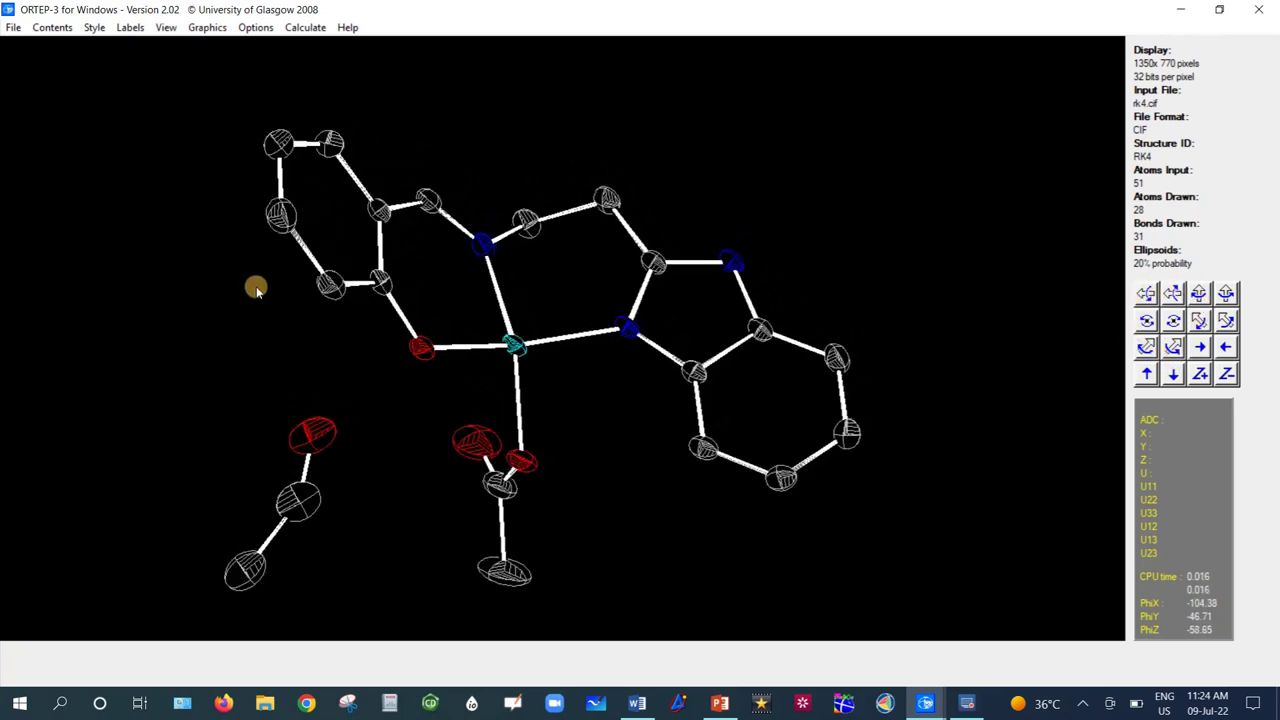
click(50, 27)
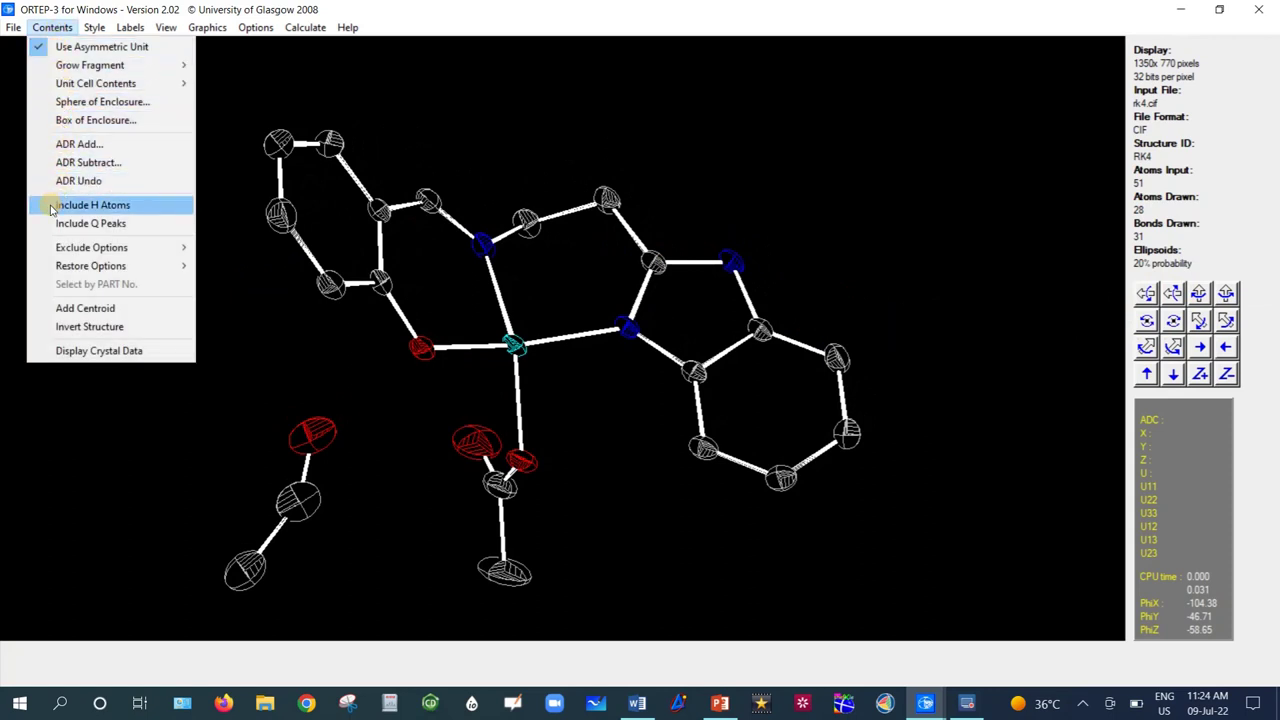
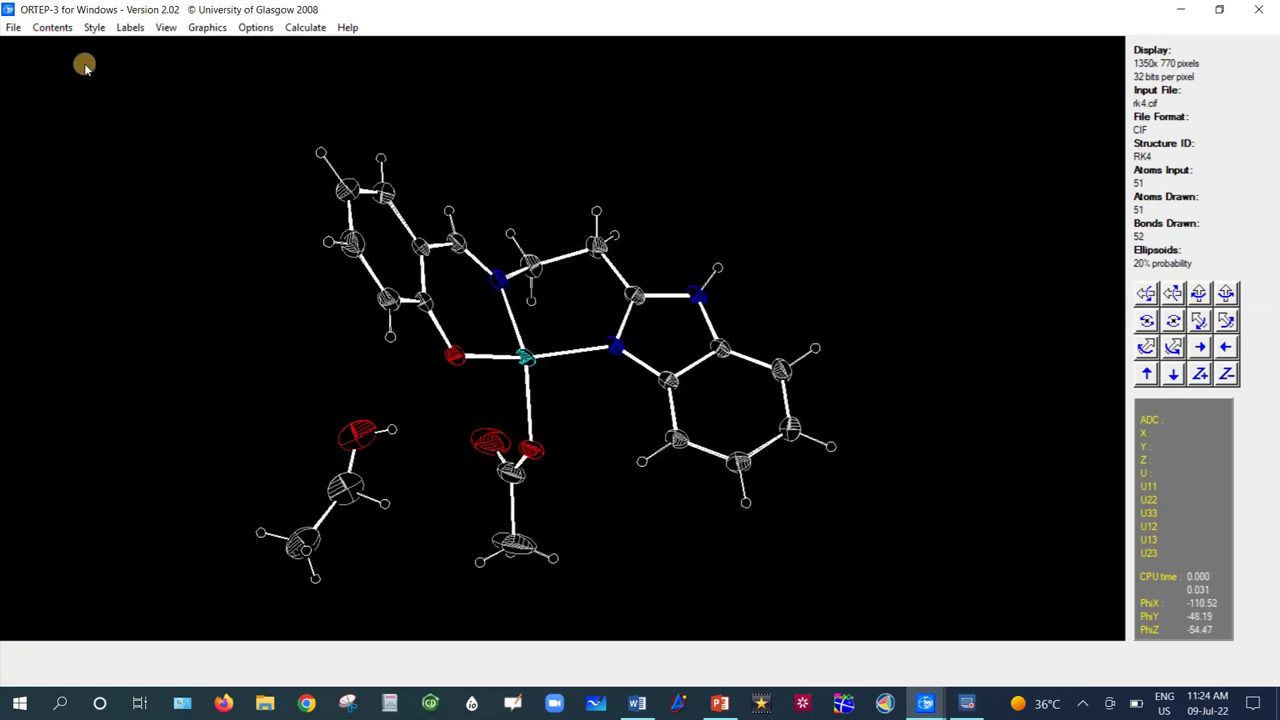
Turn on the automatic hydrogen bond search for the drawing.
click(58, 28)
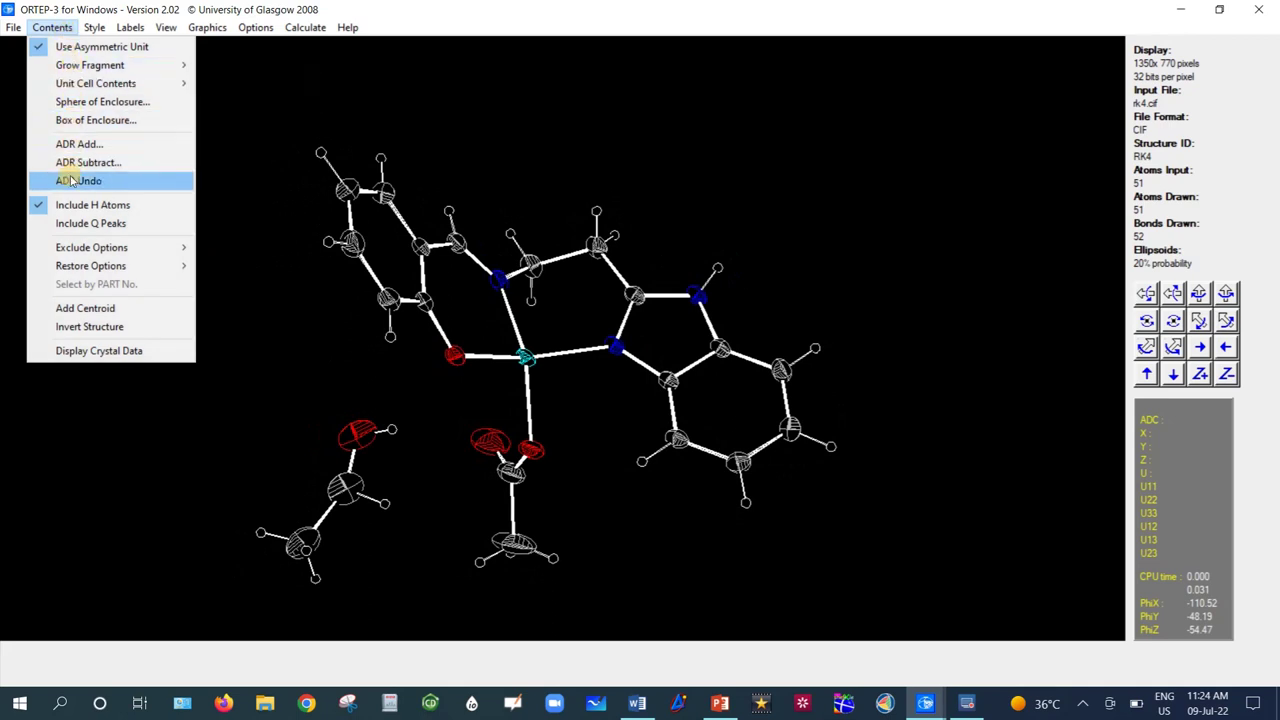
click(95, 28)
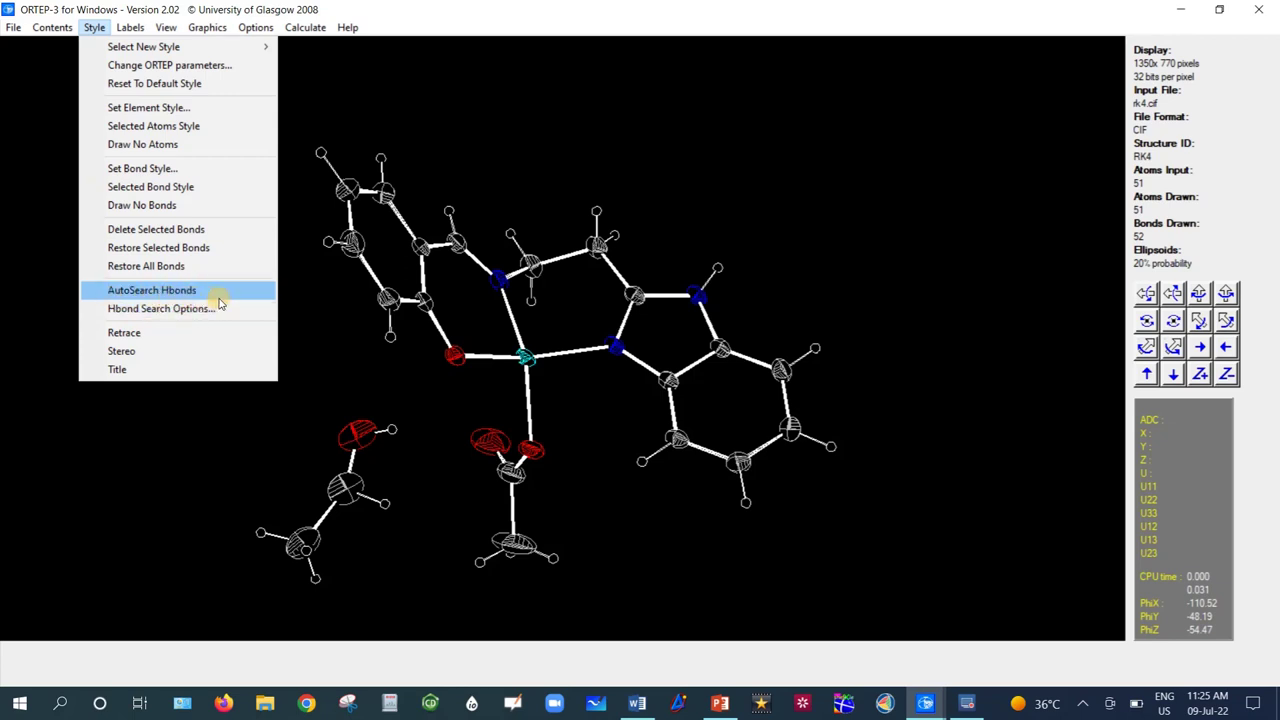
click(166, 291)
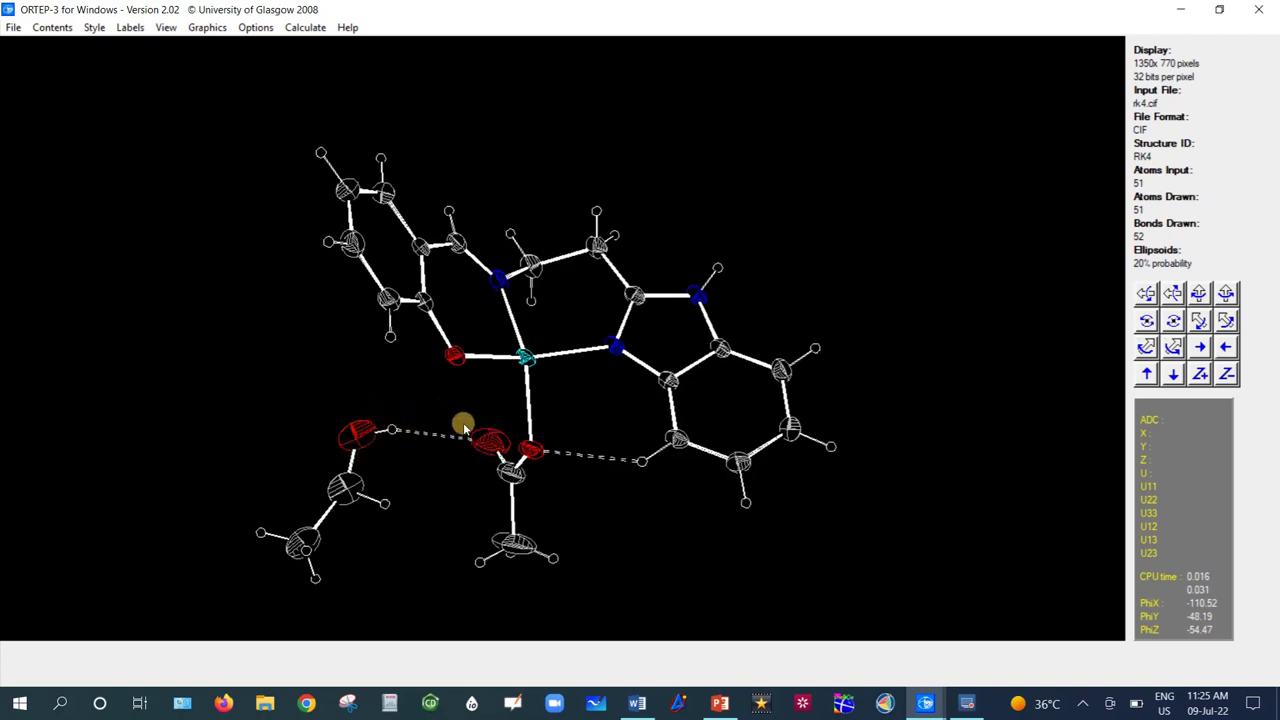
Try hydrogen bond search criteria with carbon as a donor and a minimum D-H...A angle of 120 degrees, and discard them.
click(92, 28)
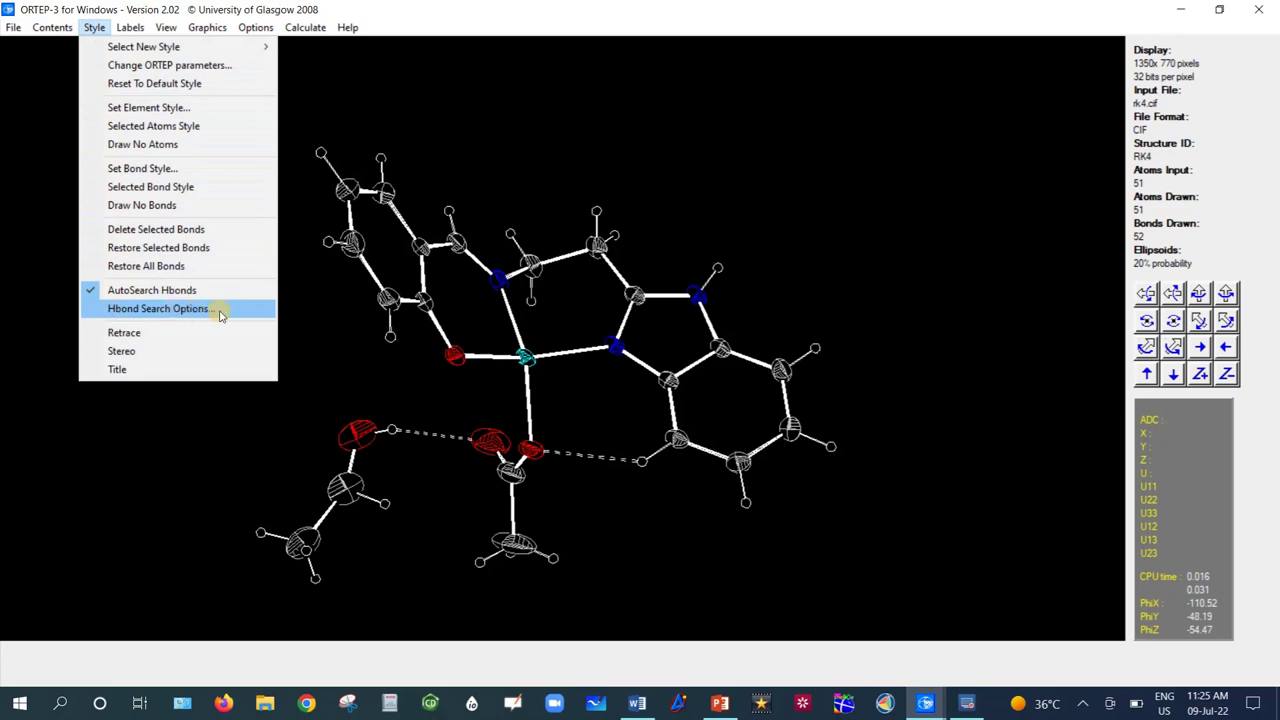
click(175, 311)
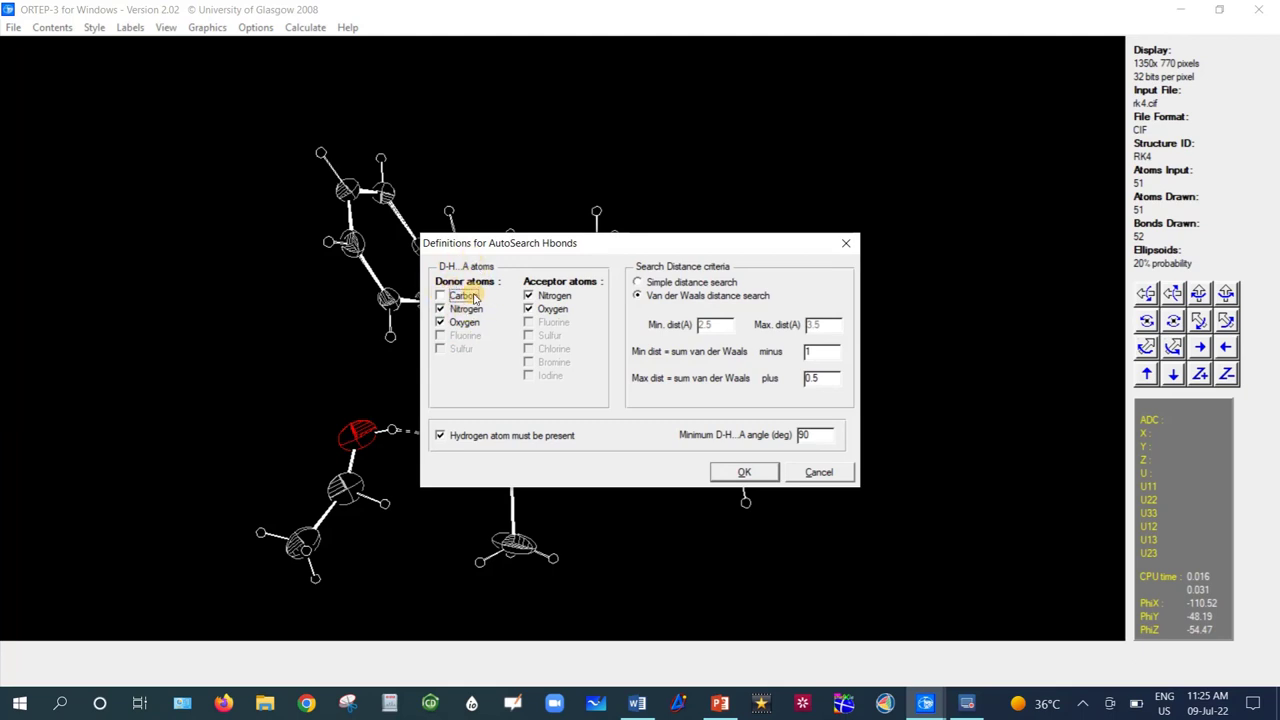
click(441, 297)
double_click(800, 436)
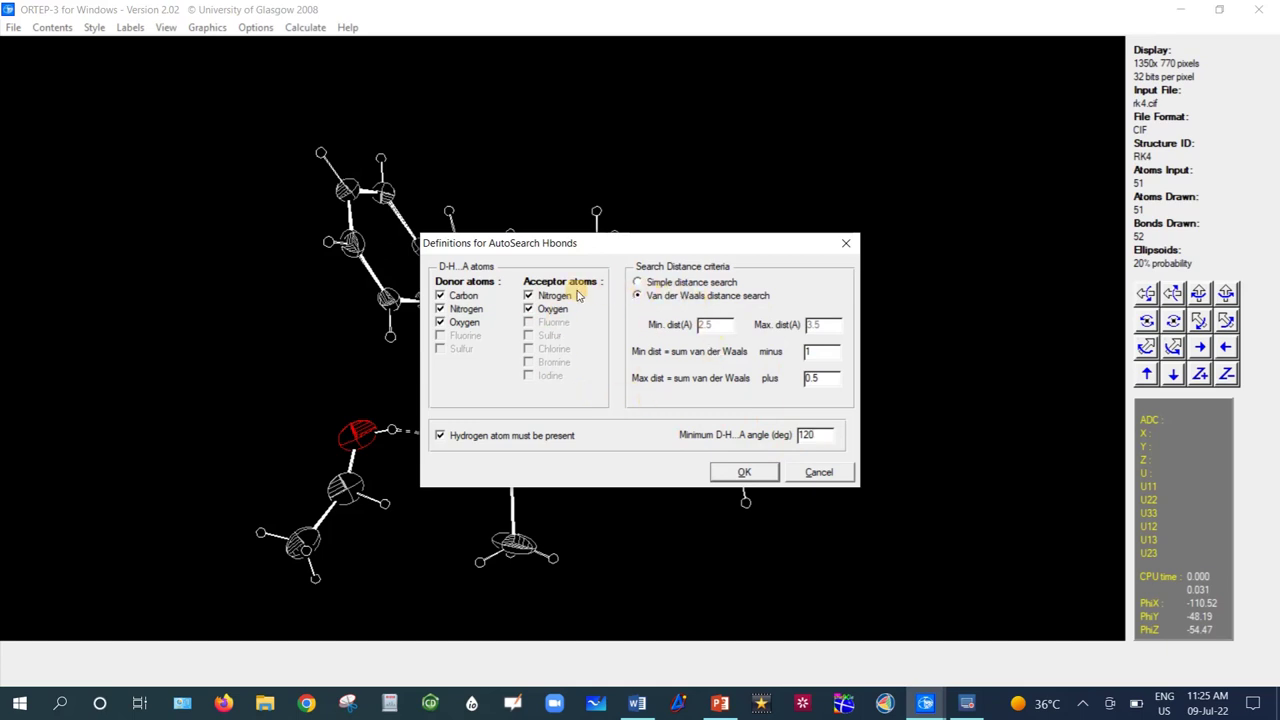
click(820, 474)
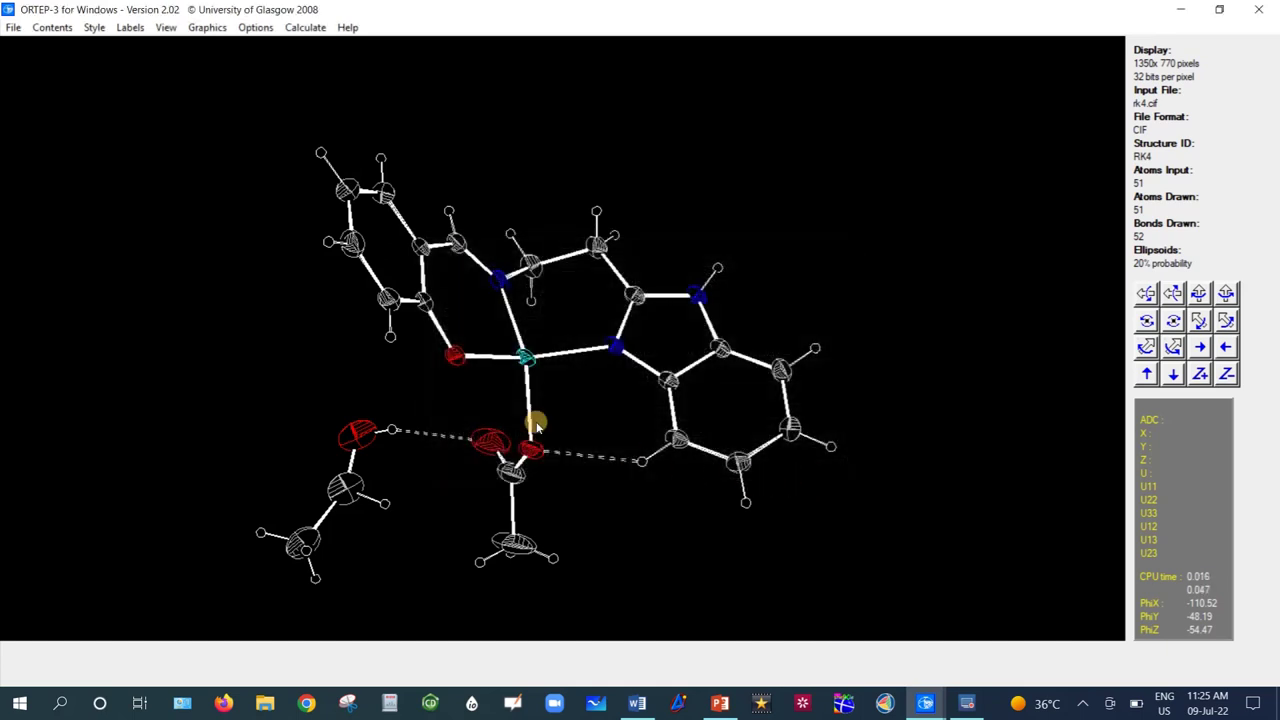
Reselect the asymmetric unit as the contents and rotate the structure to view its hydrogen bonds.
click(233, 215)
click(55, 27)
click(88, 47)
drag(277, 294, 211, 320)
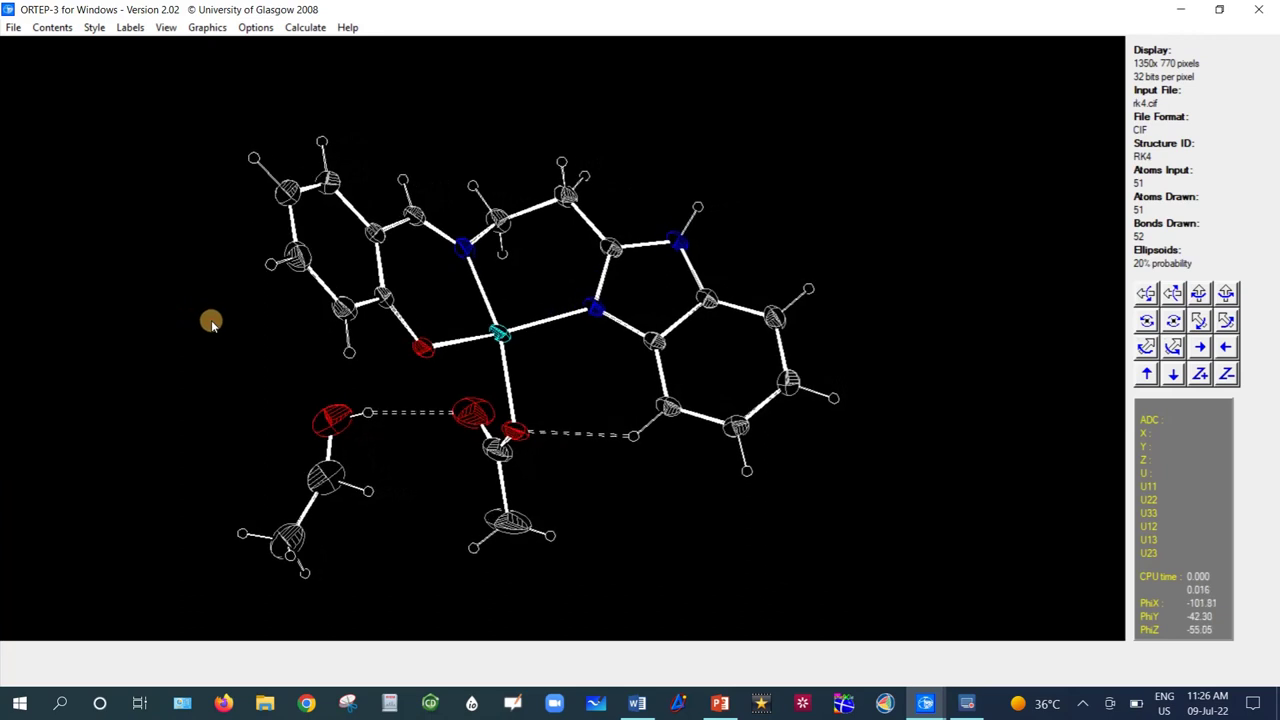
Draw the structure in the PLUTO style and rotate it slightly.
click(93, 28)
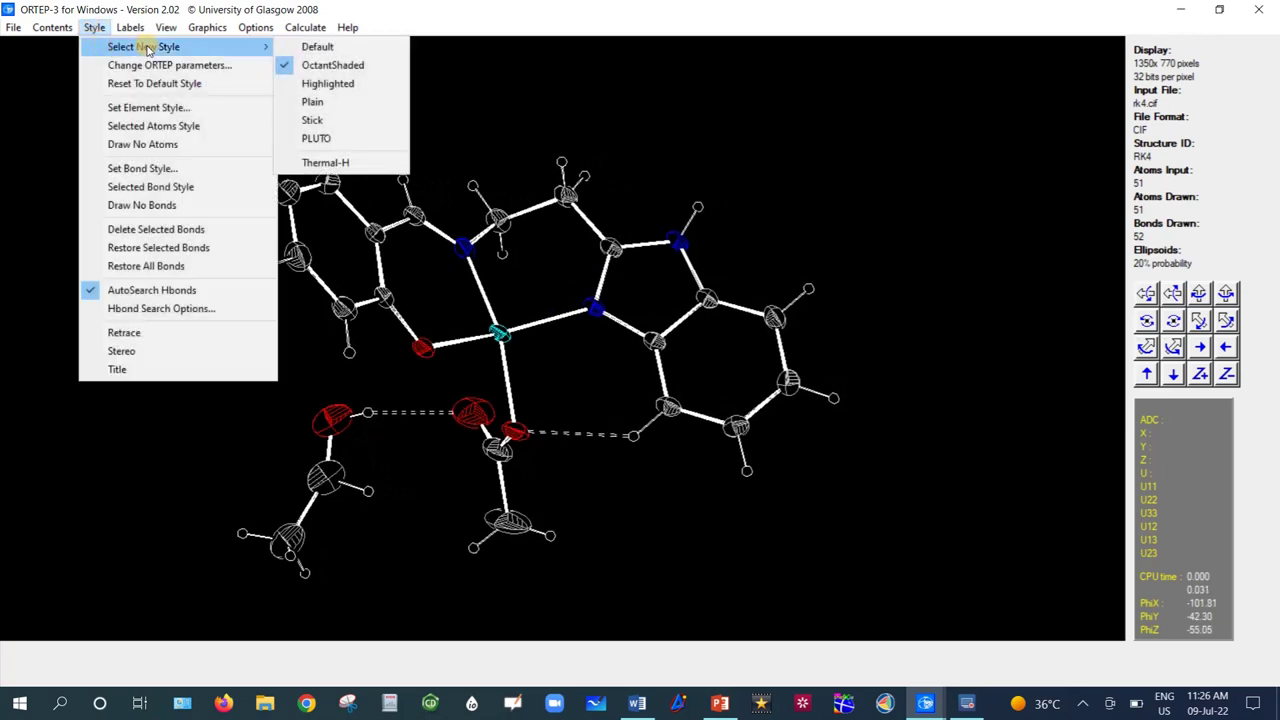
mouse_move(148, 47)
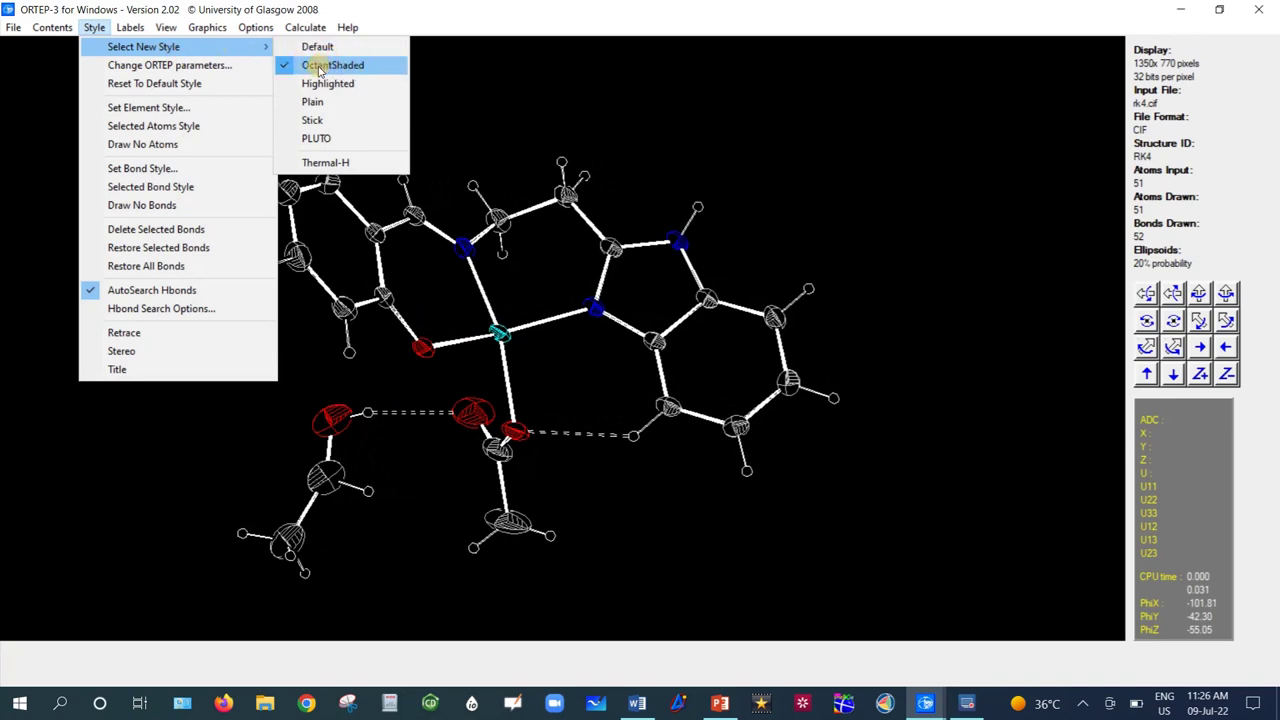
click(317, 140)
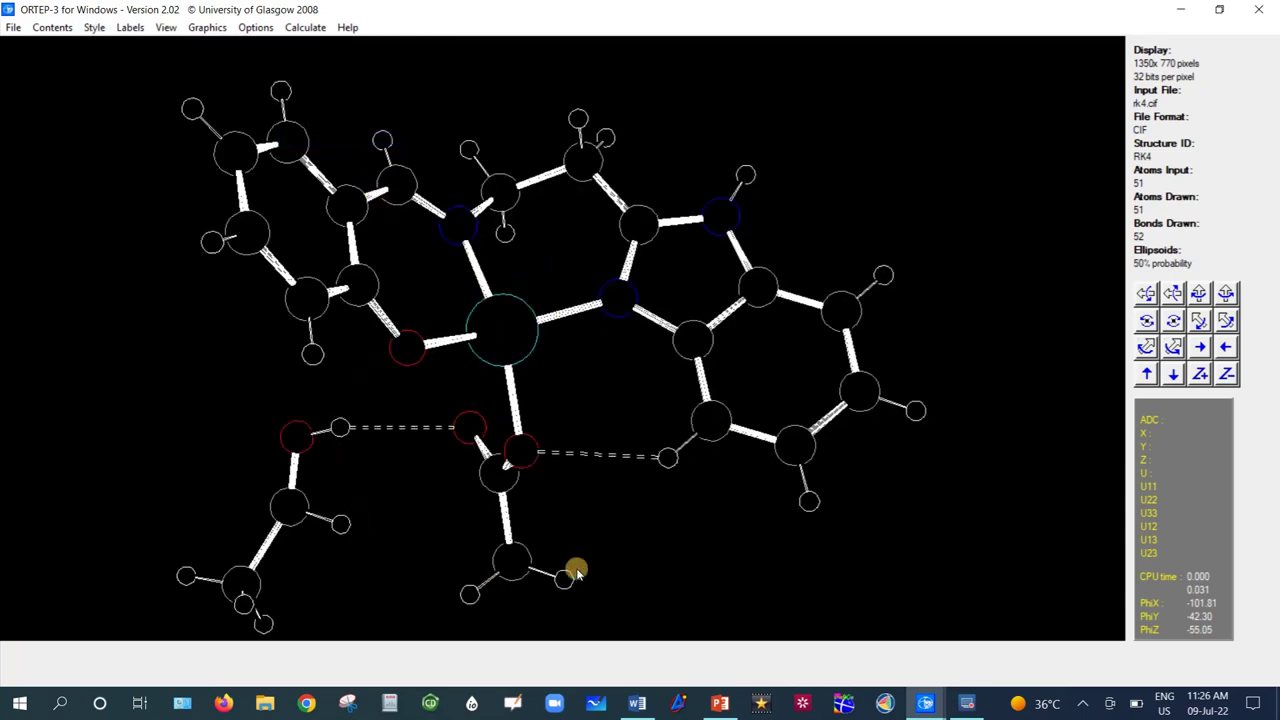
drag(511, 269, 517, 266)
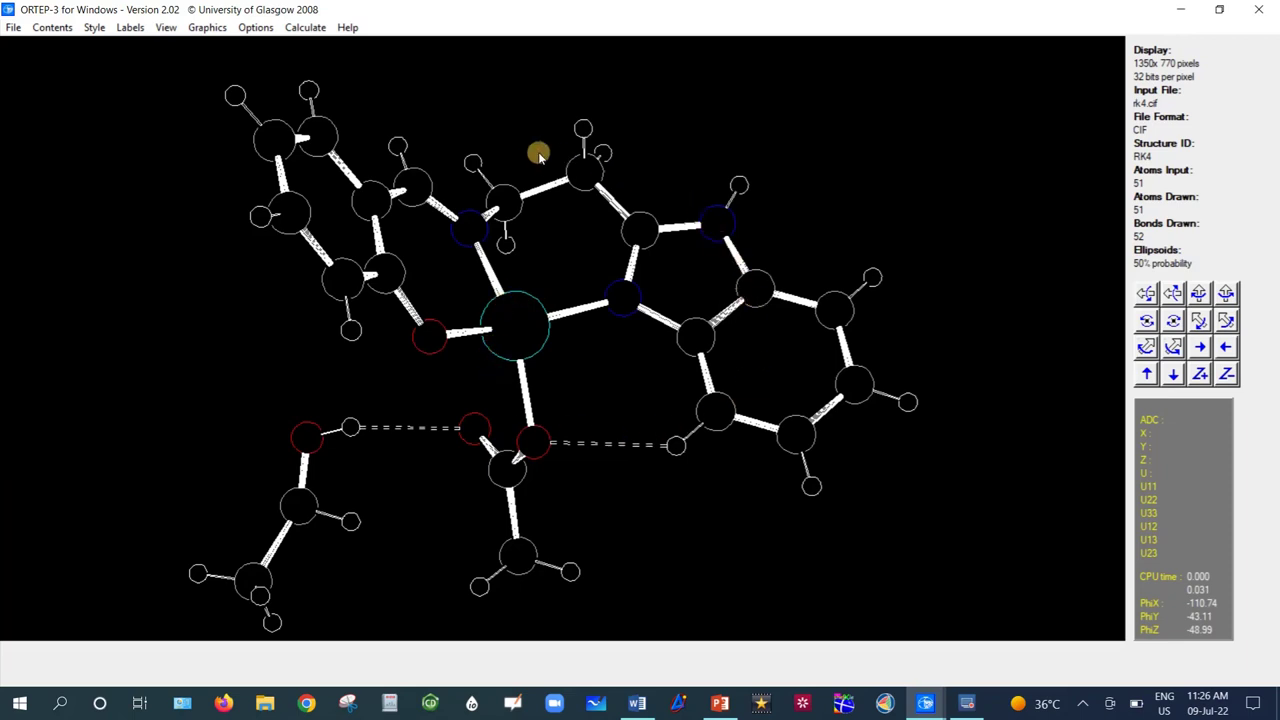
Switch the drawing back to the OctantShaded style and rotate it slightly.
click(94, 27)
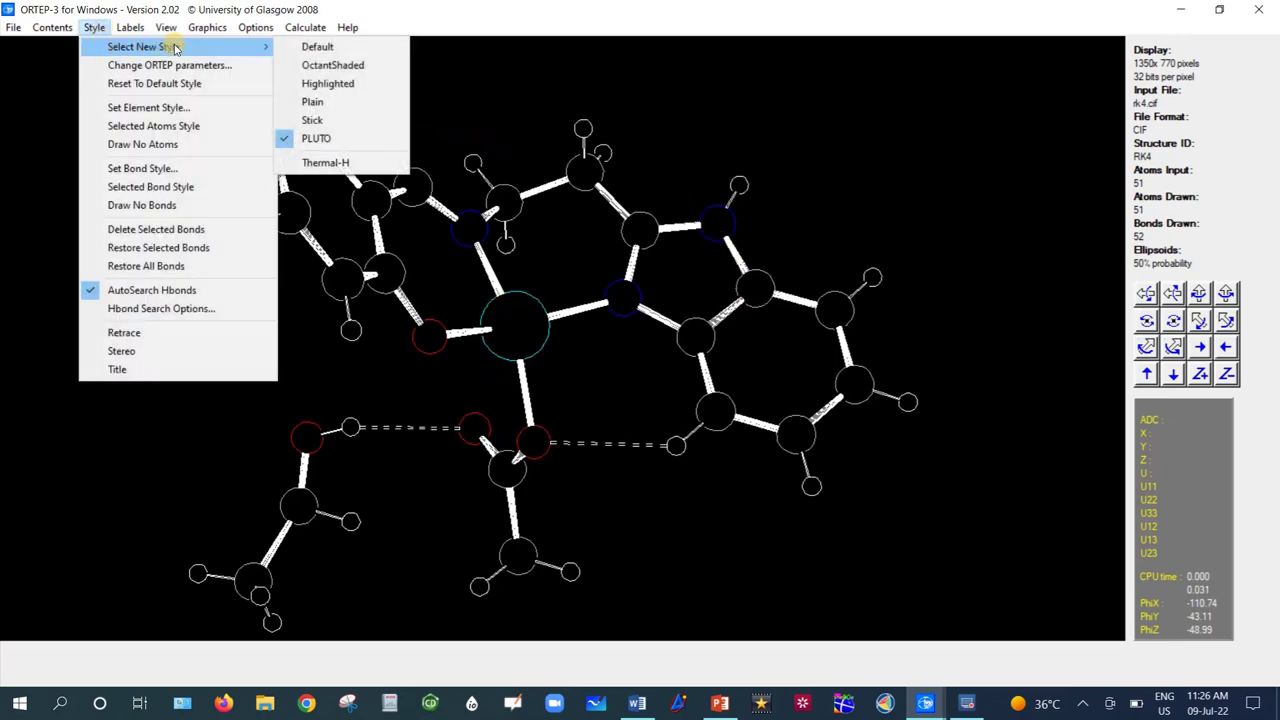
click(338, 65)
drag(277, 340, 266, 334)
Set the ellipsoid probability of the drawing to 20% and rotate the structure slightly.
right_click(135, 213)
mouse_move(135, 213)
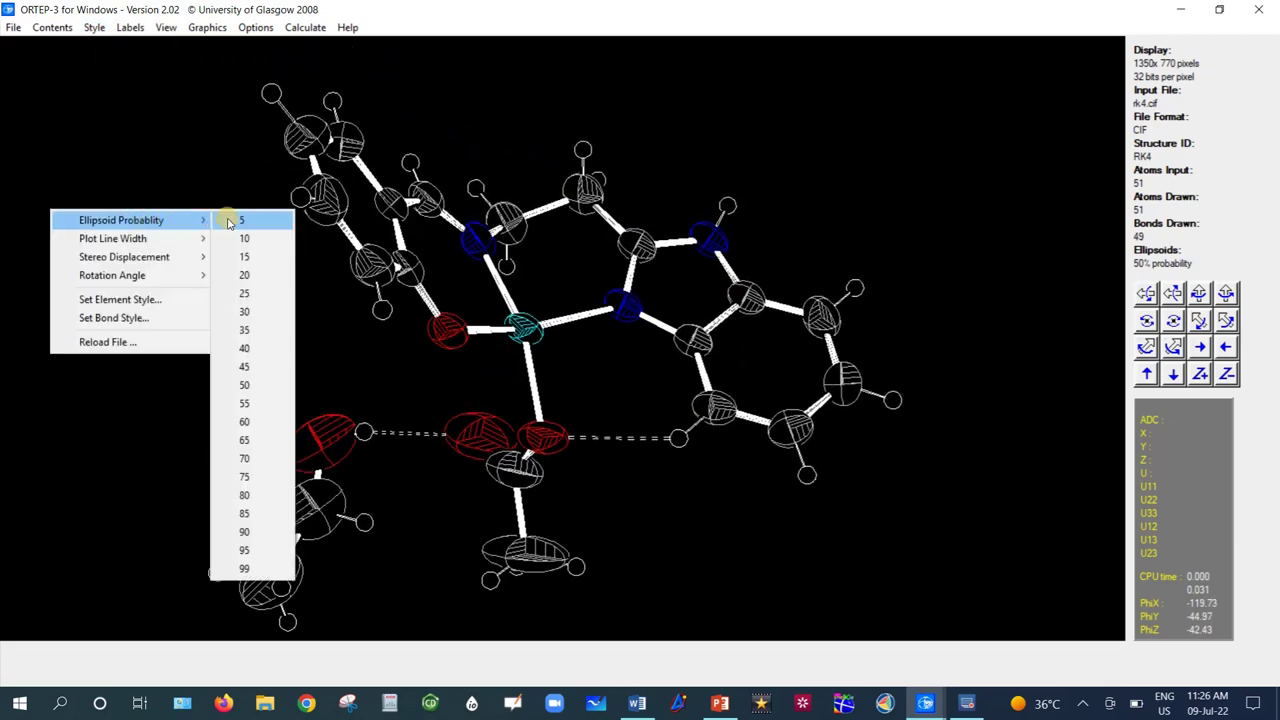
click(256, 276)
drag(294, 337, 294, 337)
Examine the ORTEP parameters, opening the maximum bond search distance, and dismiss the list.
click(130, 28)
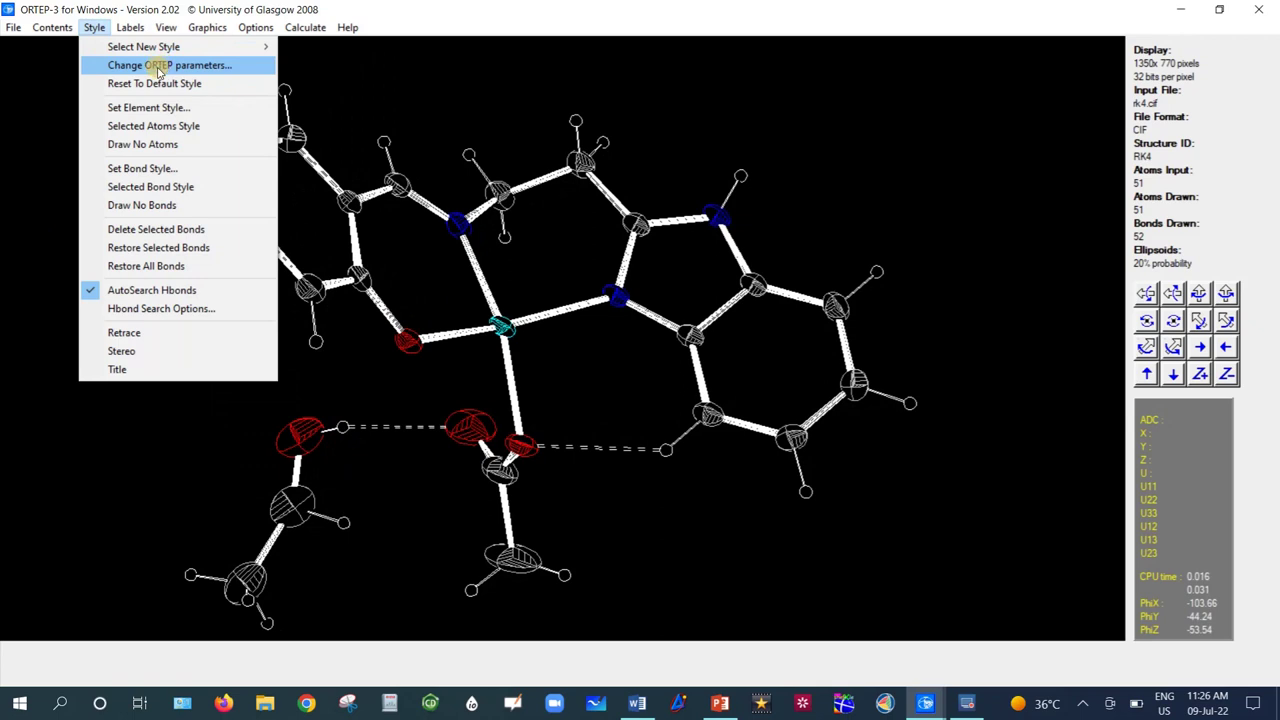
click(159, 70)
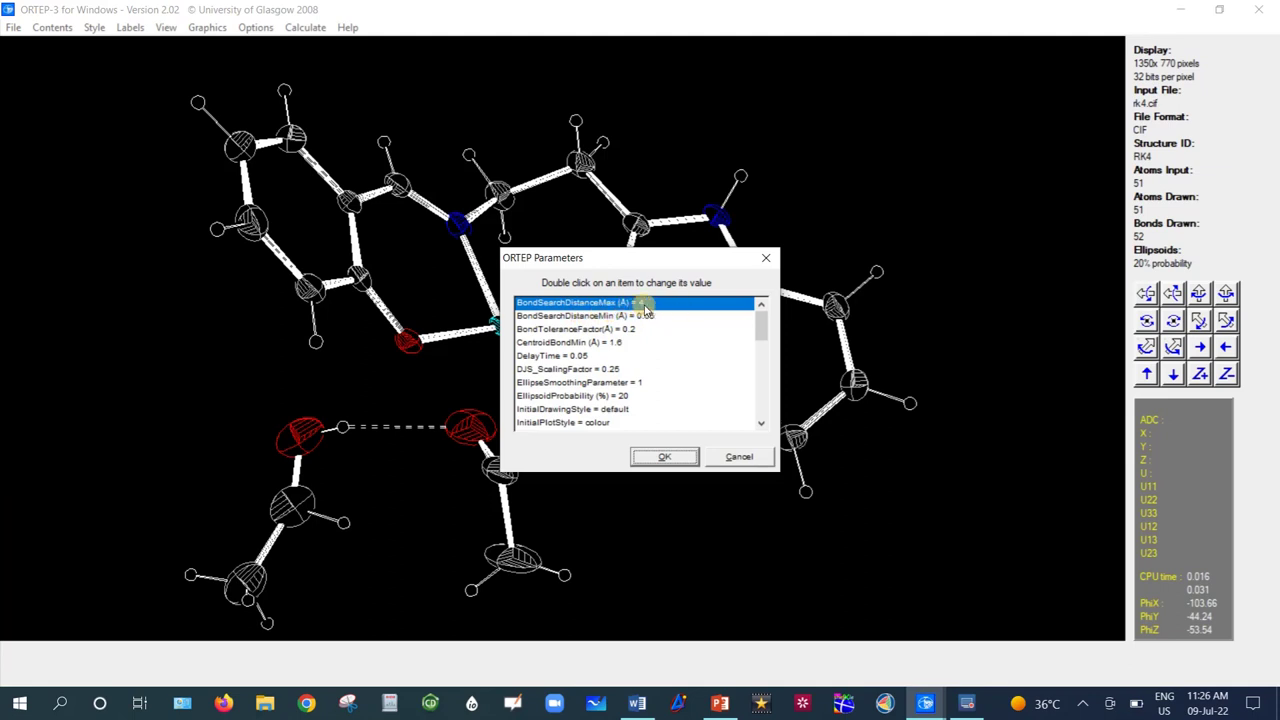
double_click(645, 304)
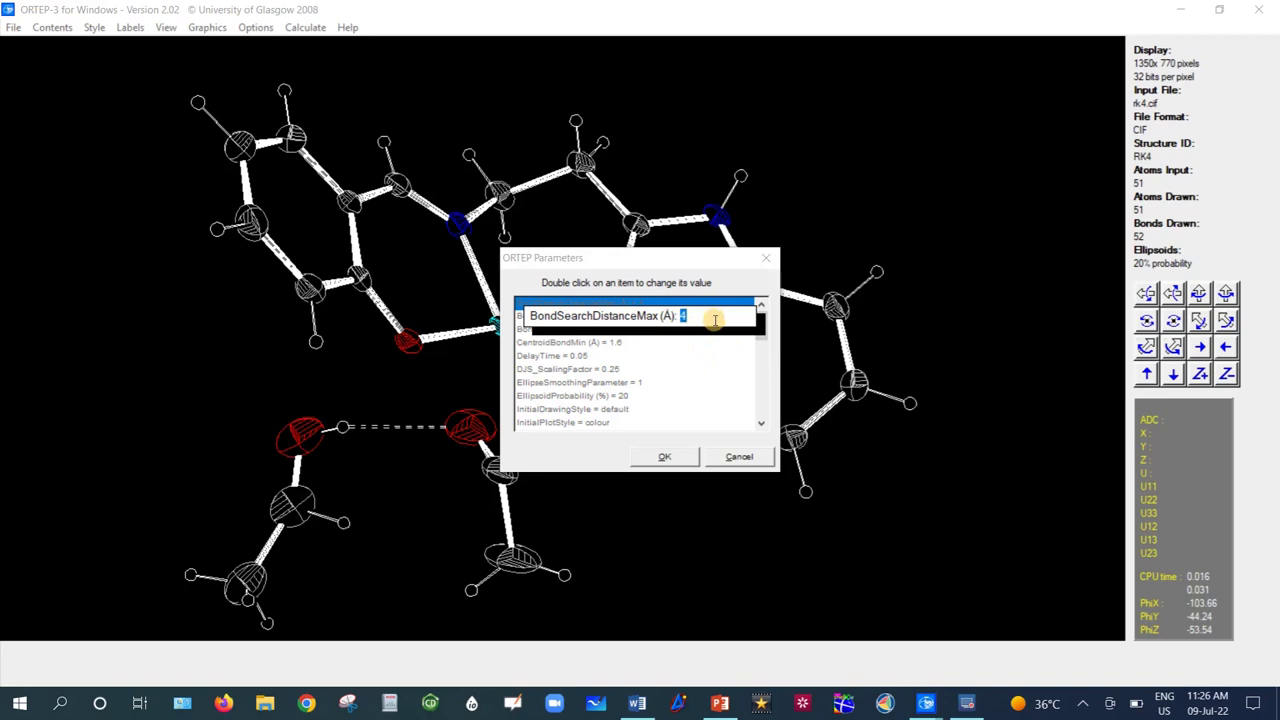
click(739, 456)
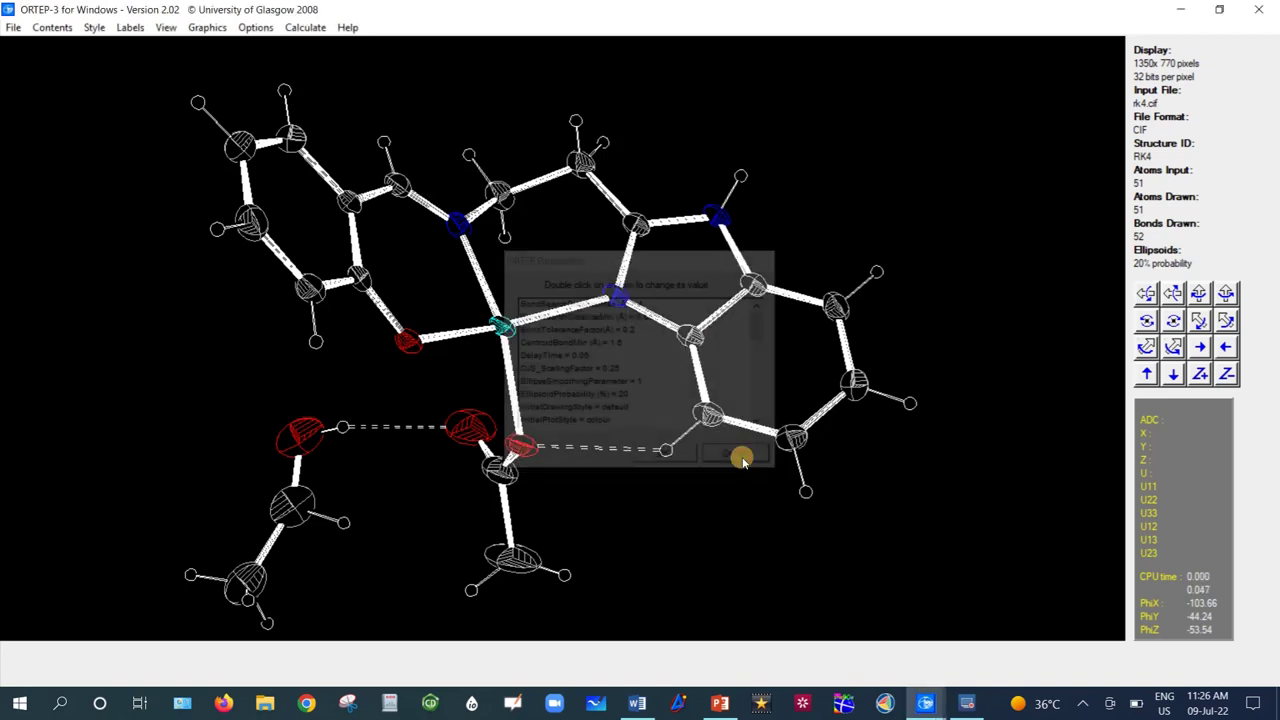
click(132, 28)
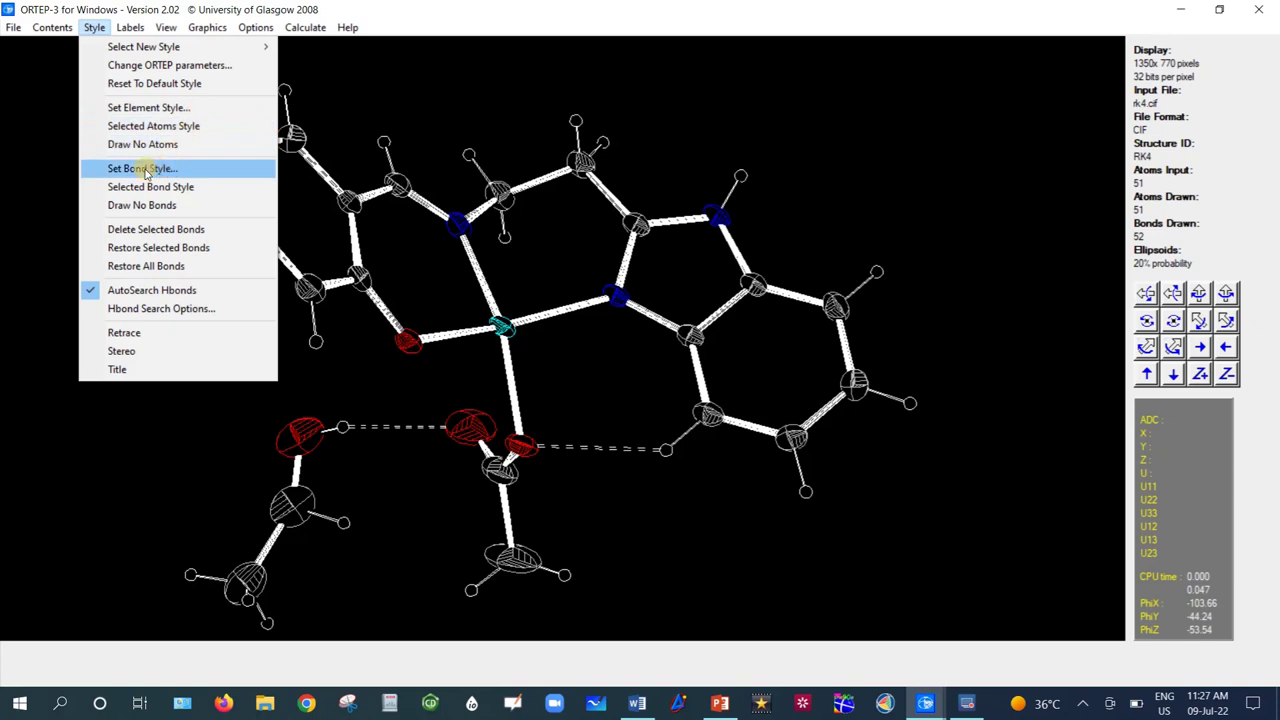
mouse_move(130, 27)
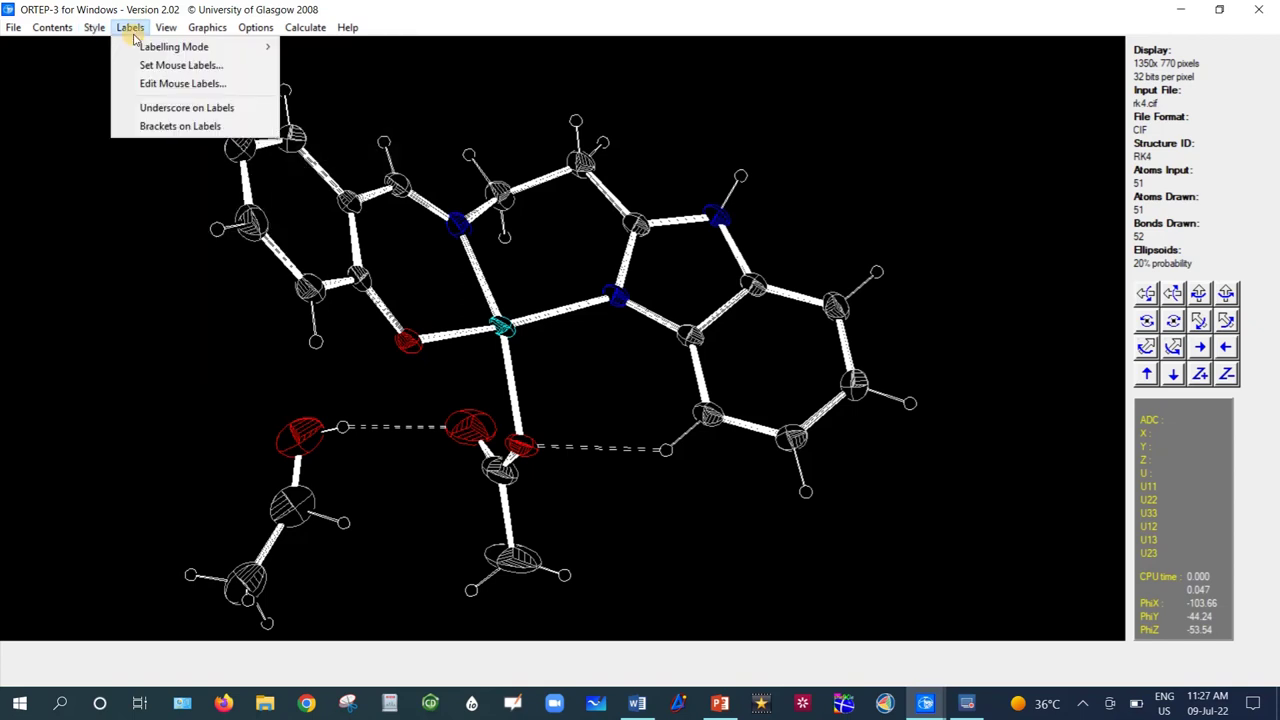
mouse_move(155, 48)
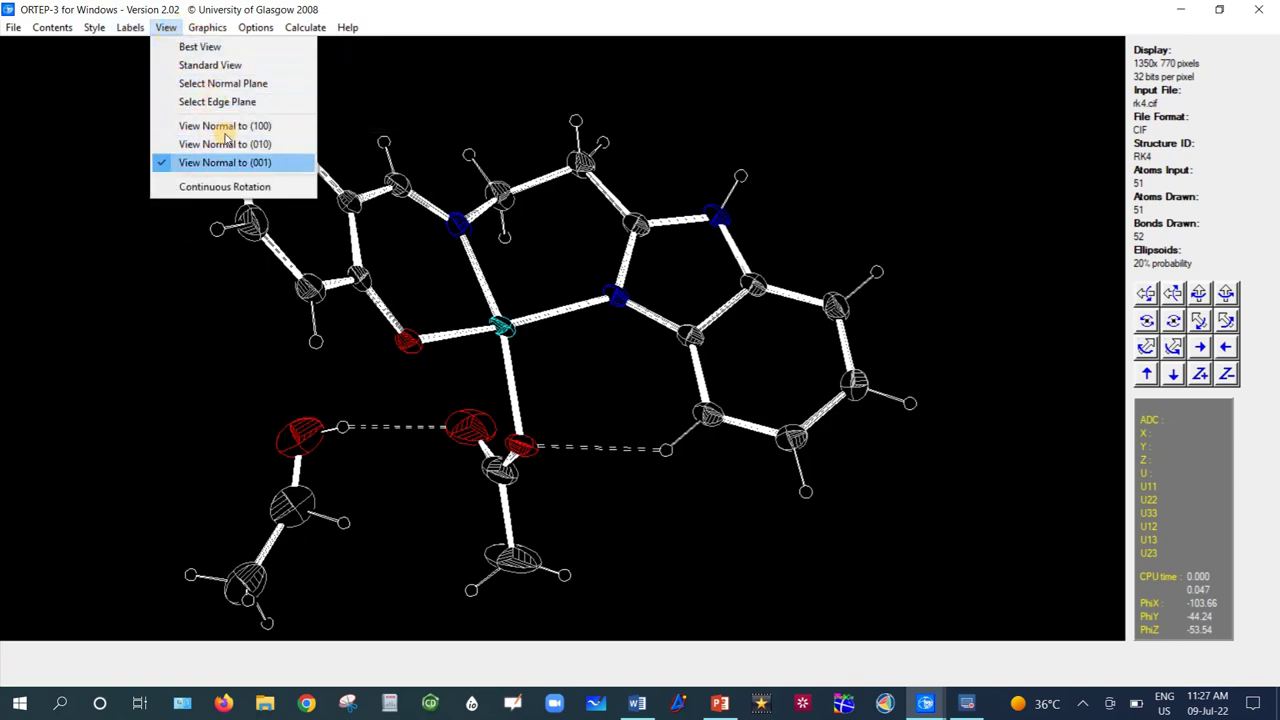
mouse_move(211, 34)
mouse_move(223, 63)
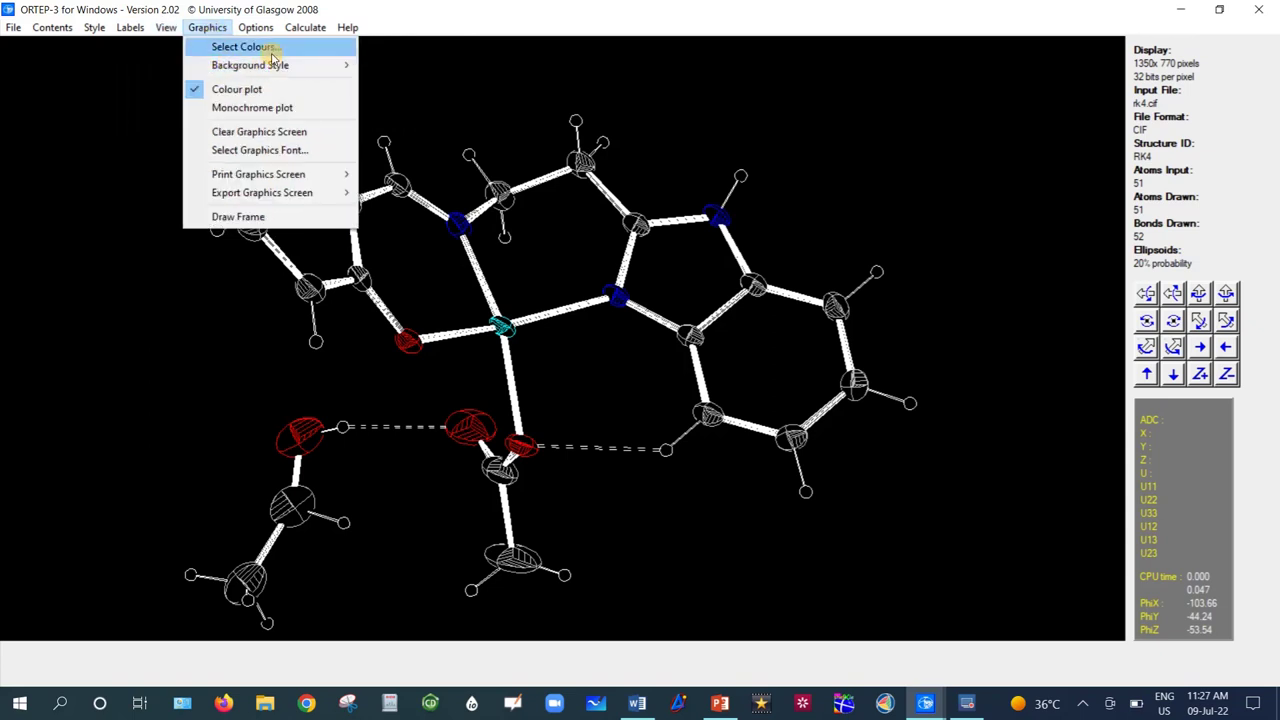
mouse_move(253, 30)
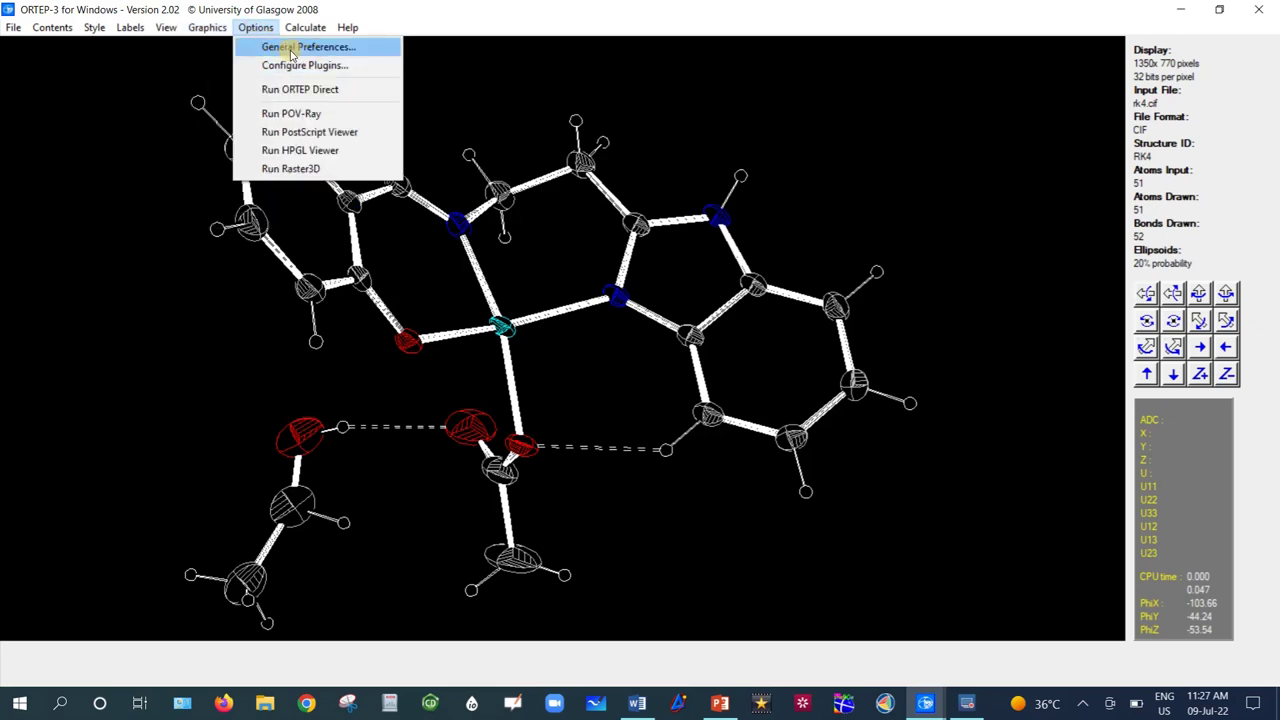
List the bond angles of the structure, dismiss the listing and rotate the redrawn molecule slightly.
mouse_move(302, 35)
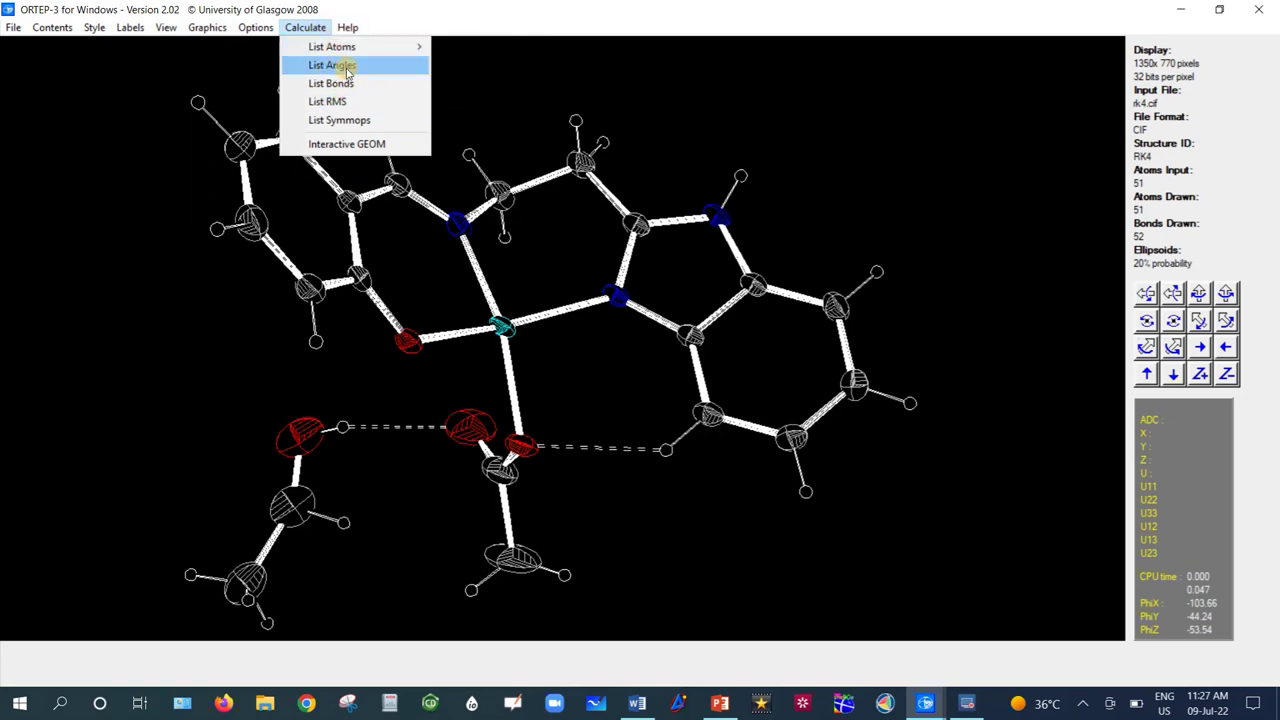
click(338, 66)
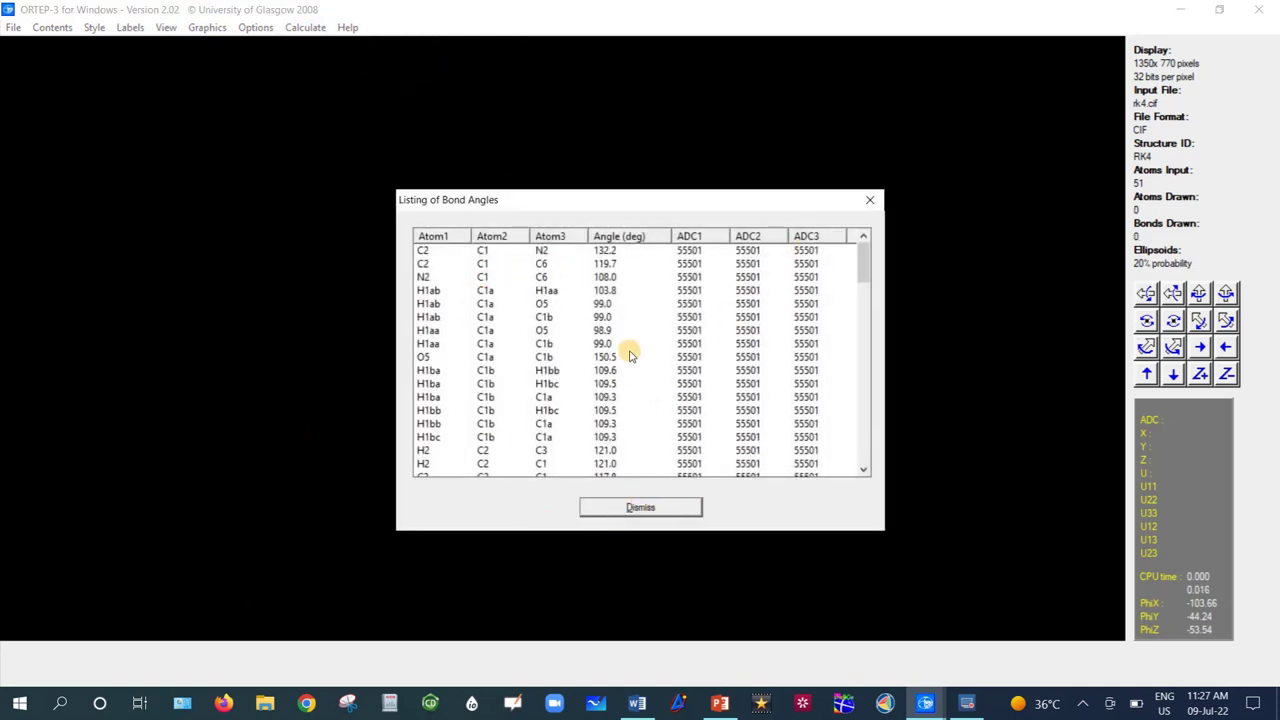
click(671, 509)
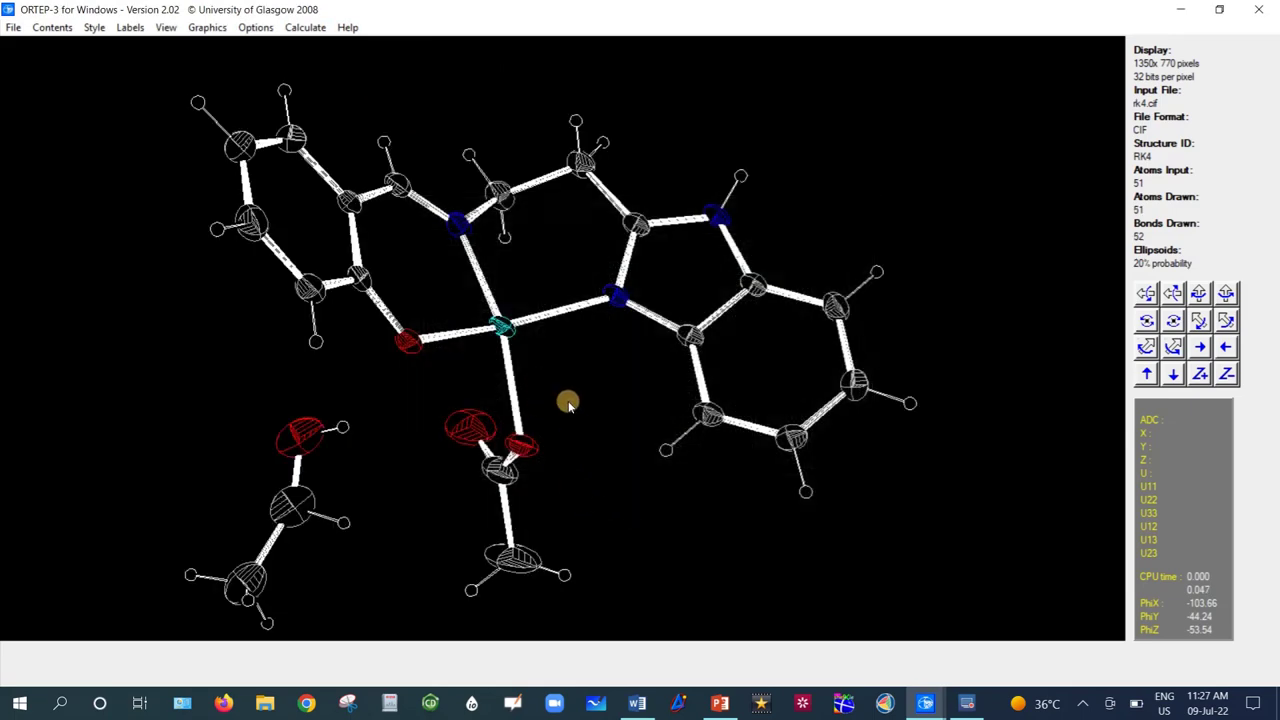
drag(572, 404, 405, 382)
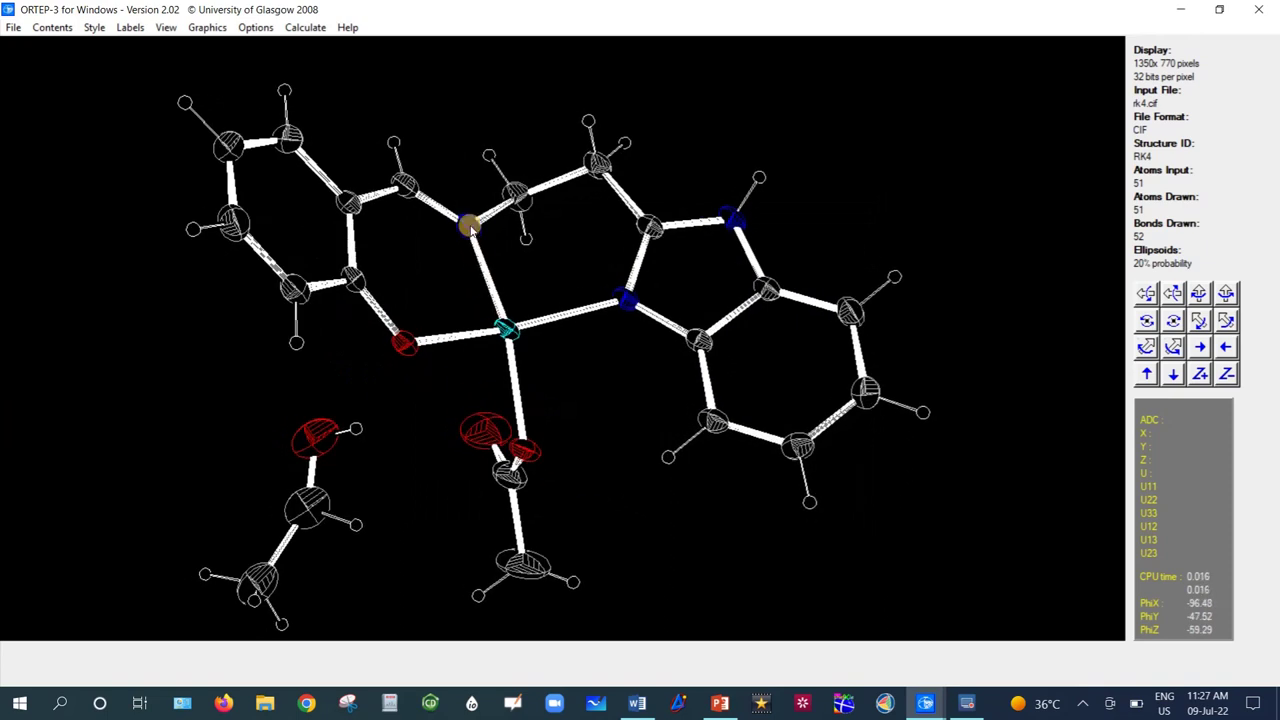
Change the bond type of the drawing to 3-line filled and rotate the structure slightly.
right_click(848, 120)
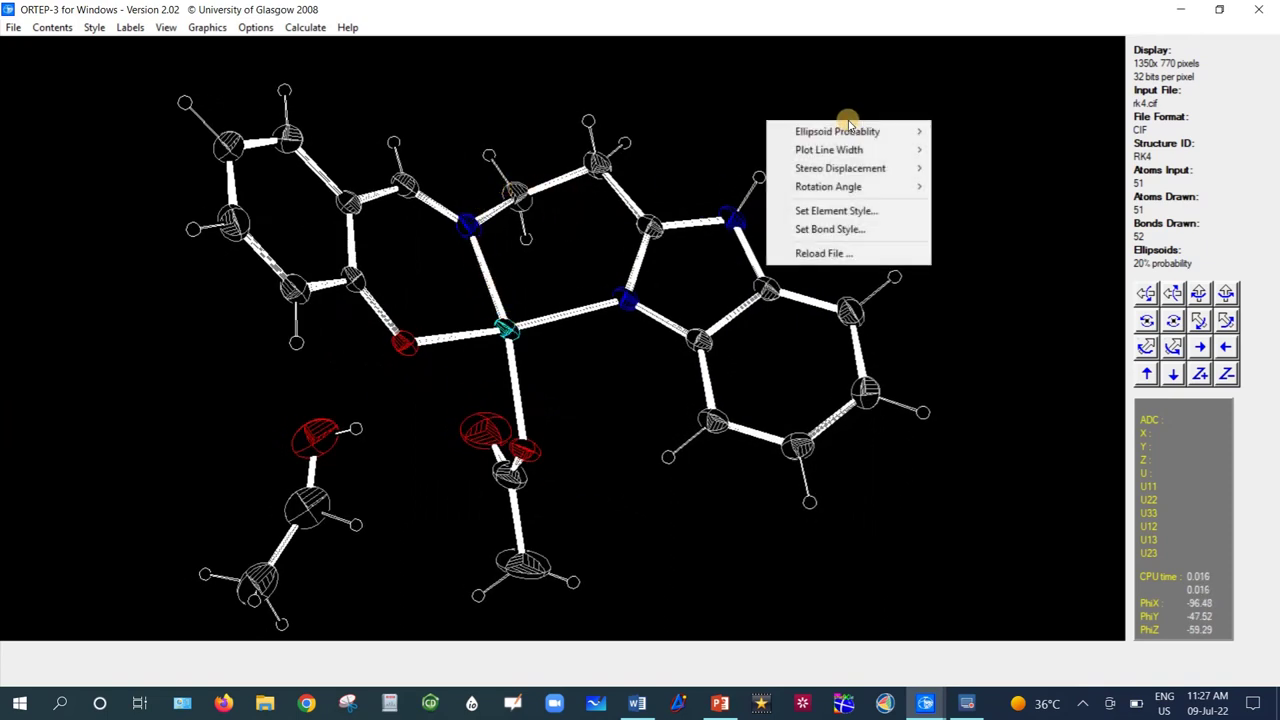
click(818, 234)
drag(509, 259, 766, 213)
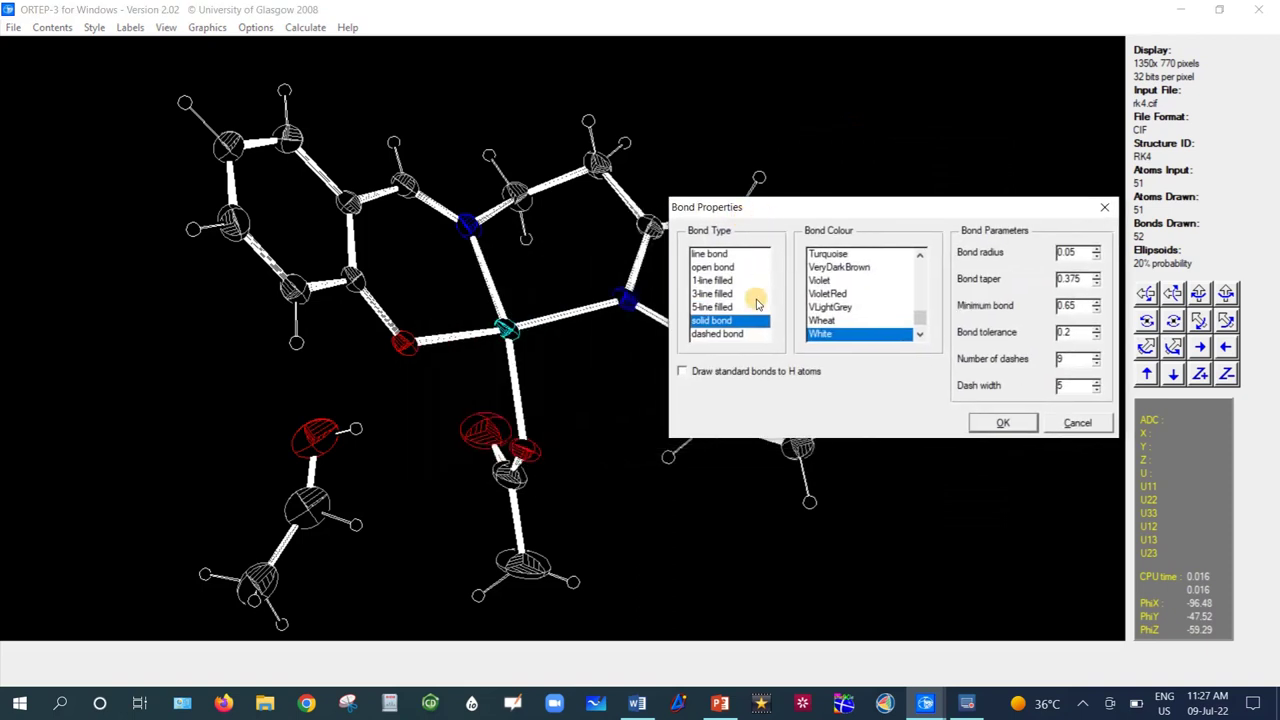
click(712, 293)
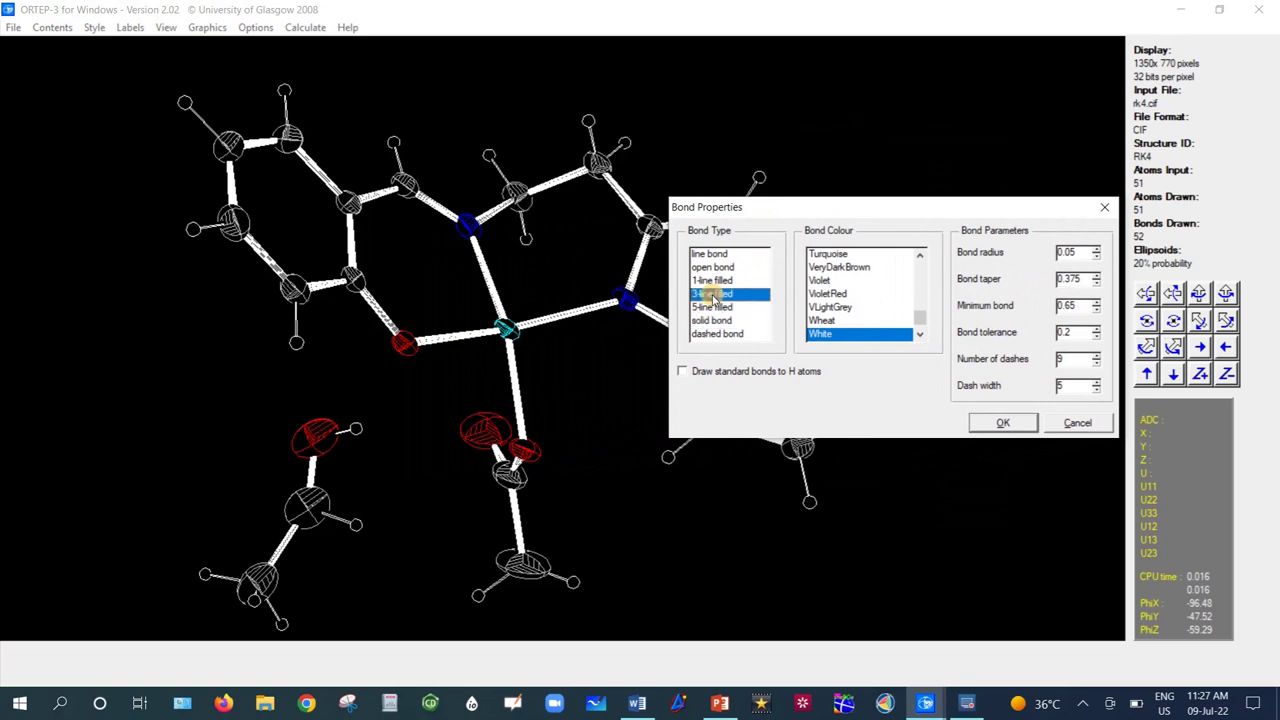
drag(830, 211, 870, 165)
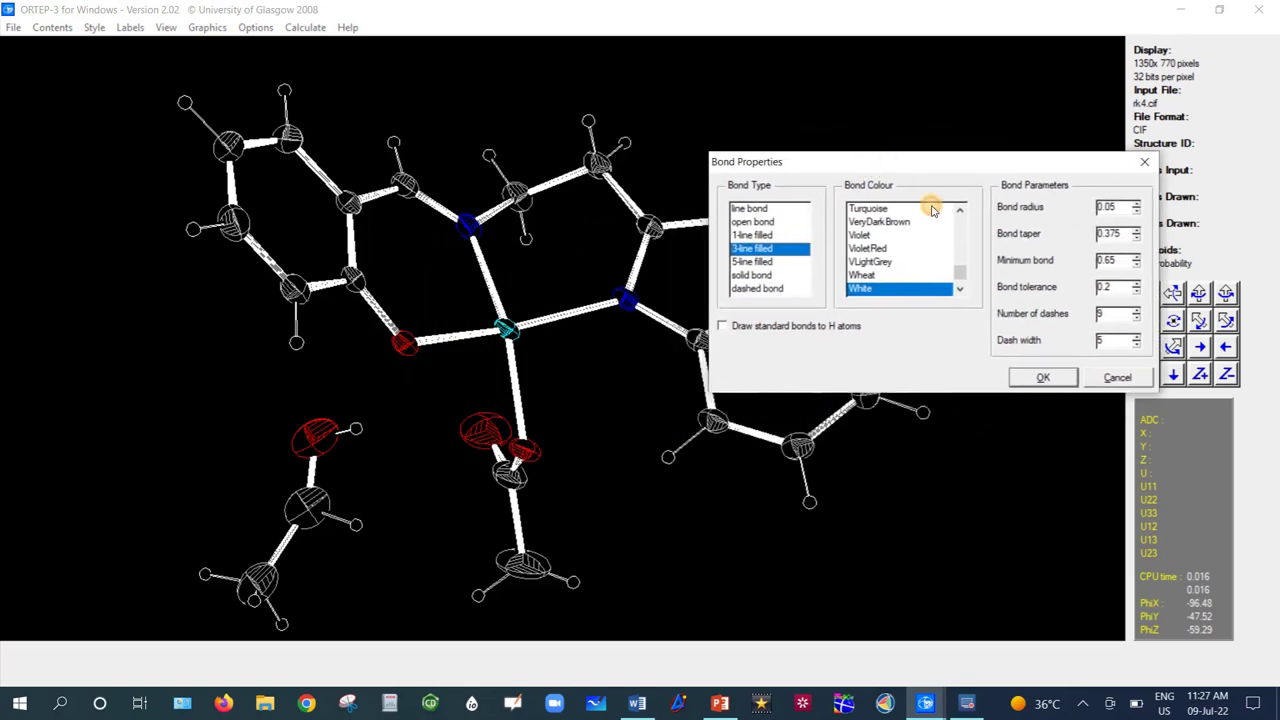
click(1051, 378)
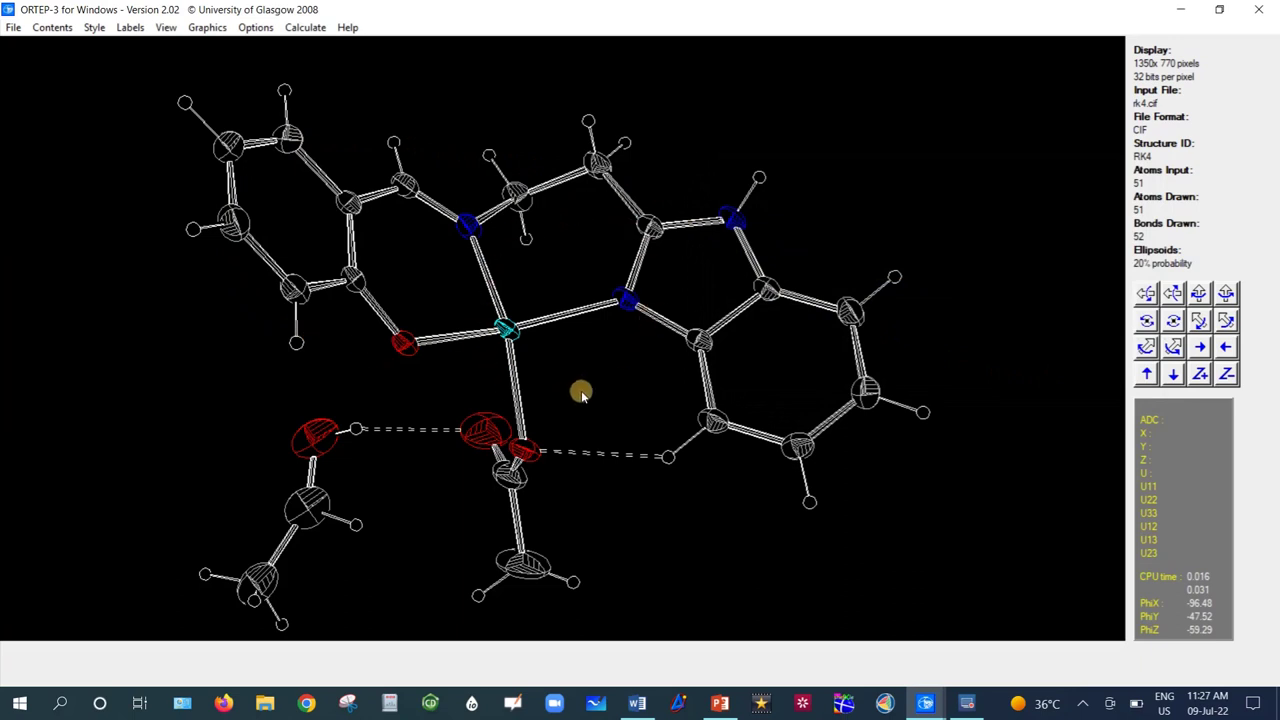
drag(568, 393, 593, 389)
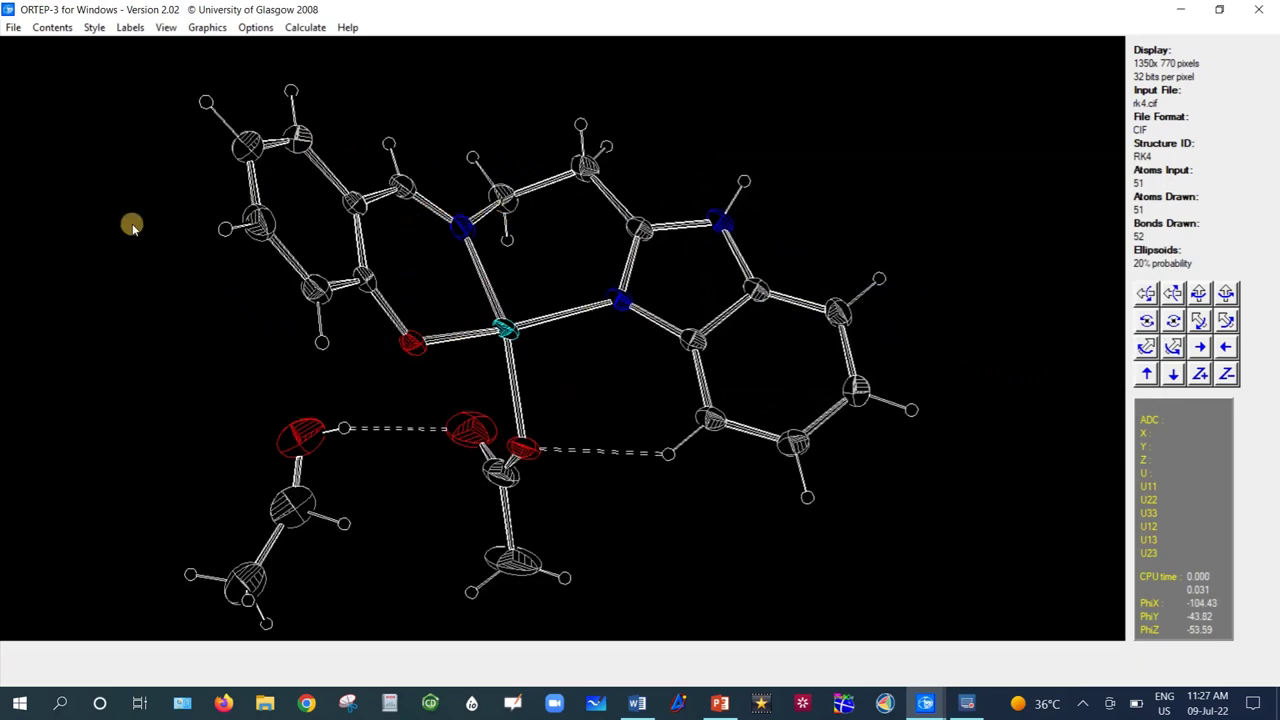
Set the bond type to solid bond with a bond radius of 0.04 and rotate the structure.
right_click(16, 220)
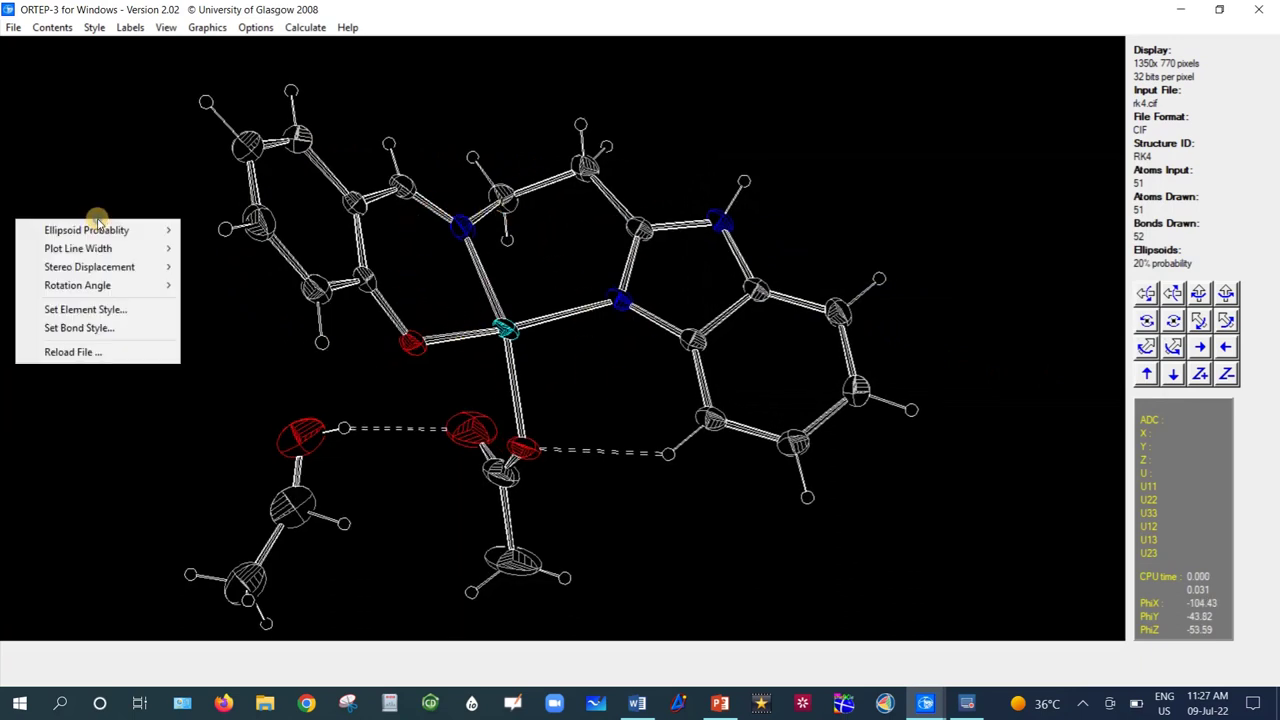
click(97, 329)
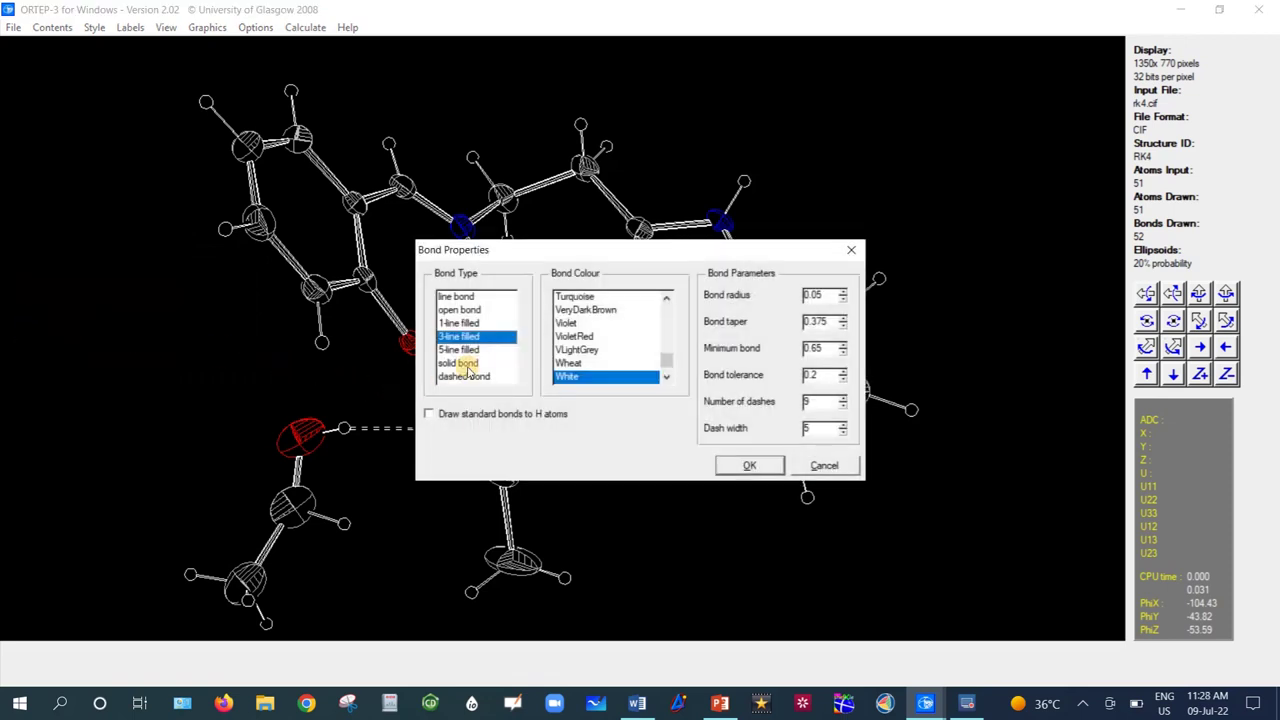
click(449, 366)
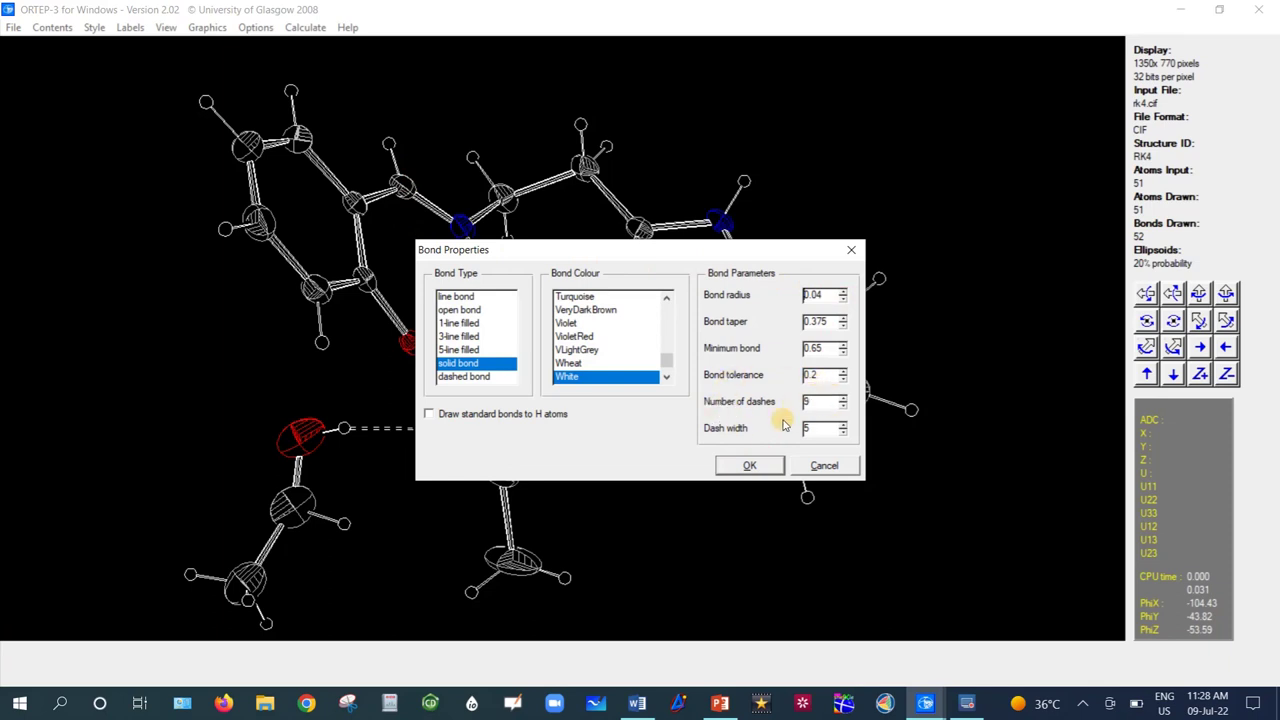
click(749, 466)
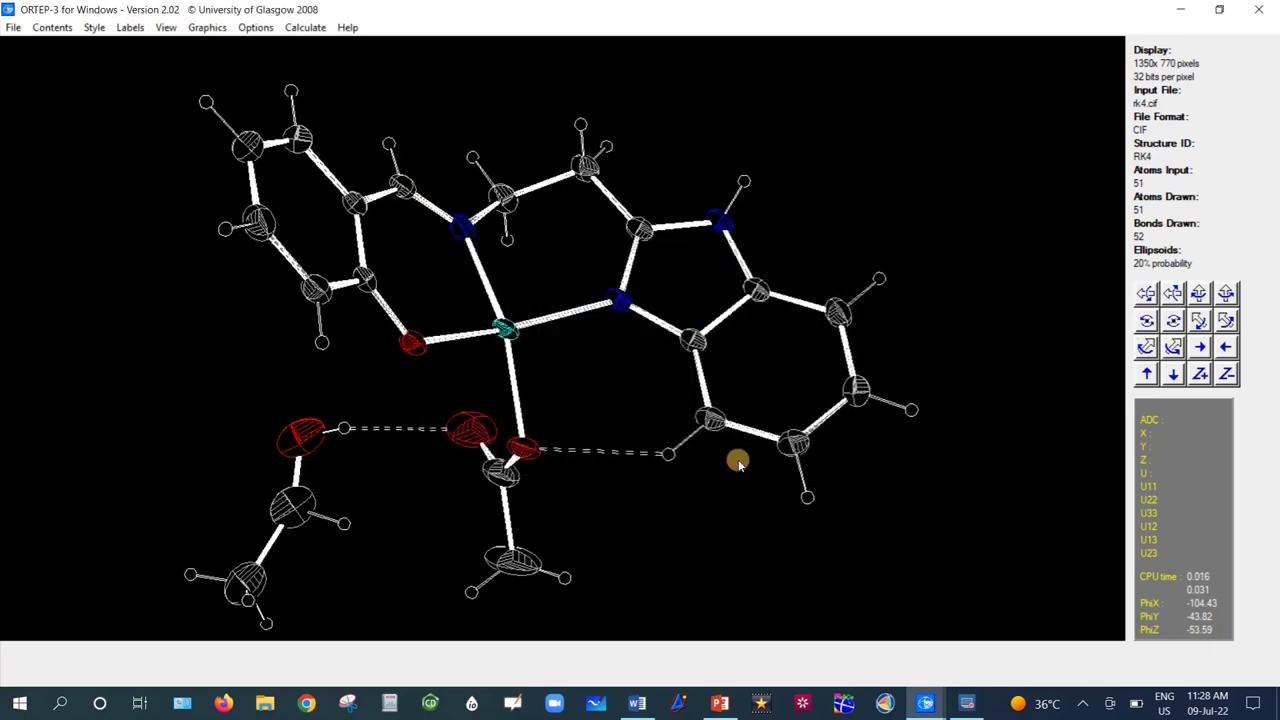
drag(639, 386, 627, 377)
drag(443, 376, 431, 377)
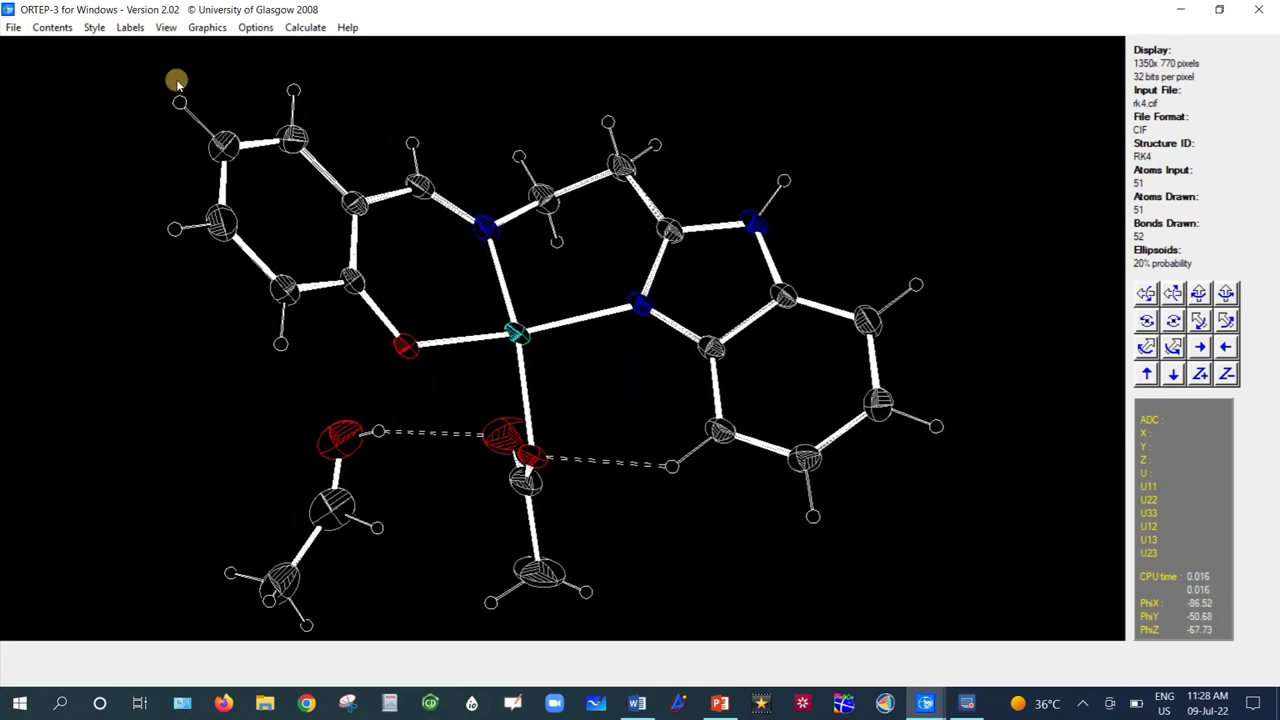